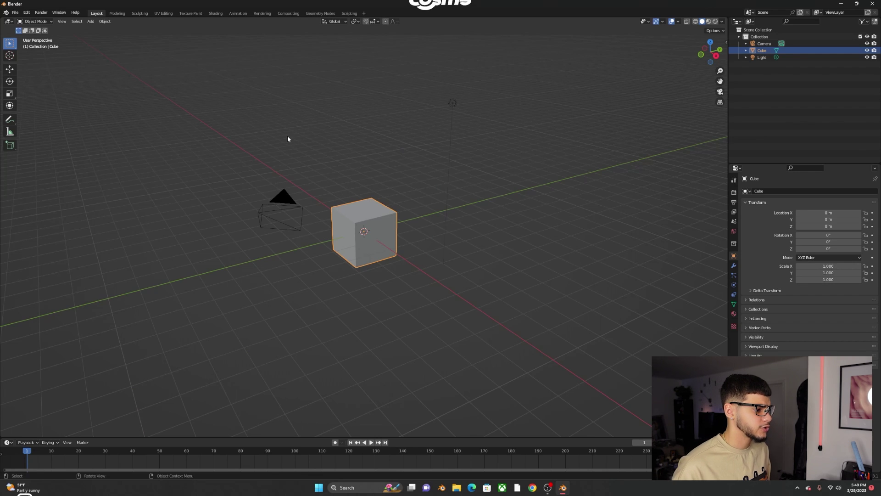
Box-select the default cube, camera and light and delete all three
left_click_drag(235, 122, 532, 370)
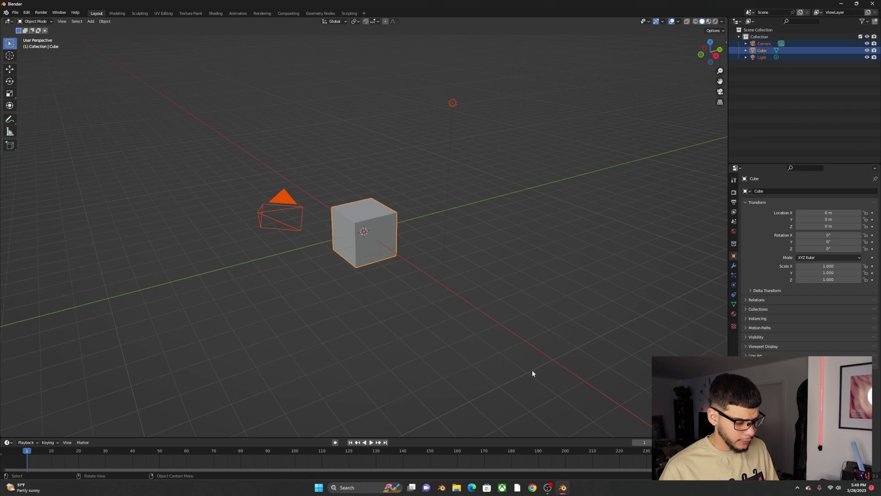
key("Delete")
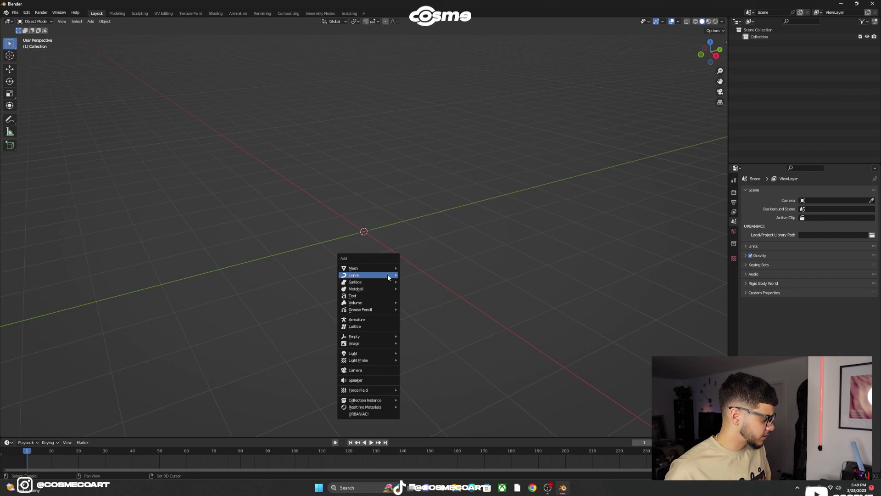
Add a Bezier circle and, in Edit Mode, rotate the selected point's handle
key("shift+a")
mouse_move(388, 275)
left_click(415, 80)
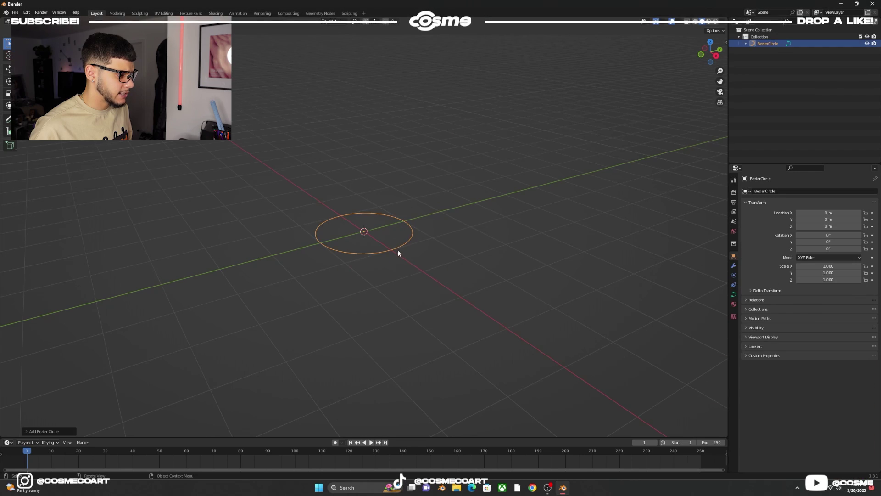
key("Tab")
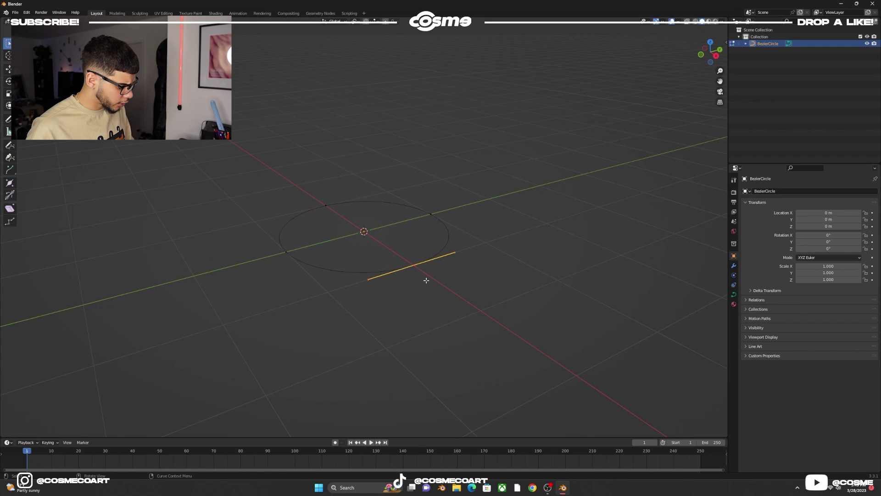
key("r")
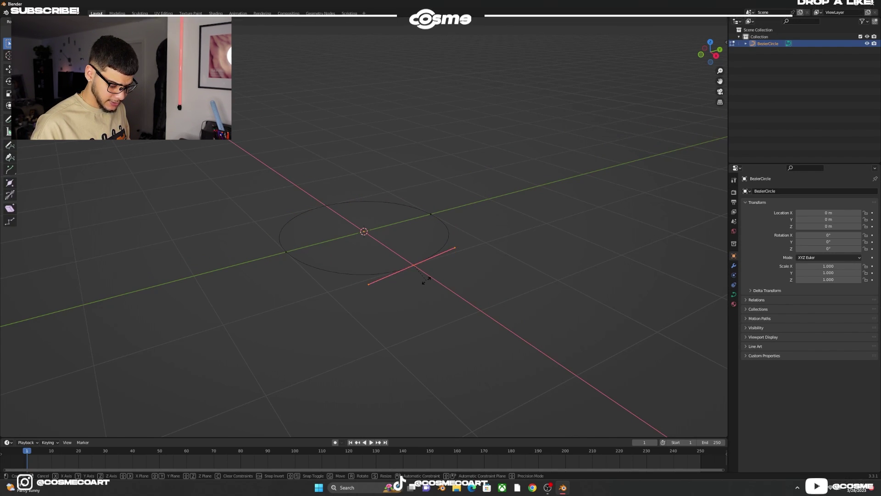
left_click(397, 259)
Rotate the right-hand control point's handle, then rotate it again locked to X
left_click(439, 215)
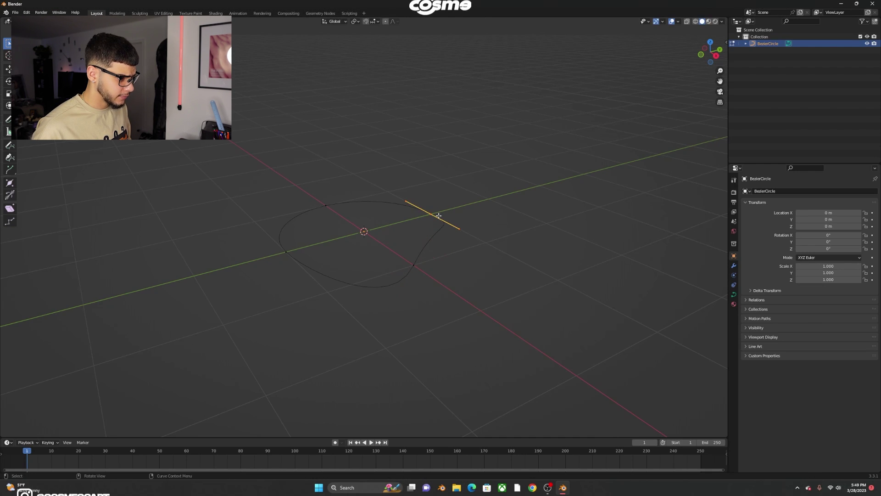
key("r")
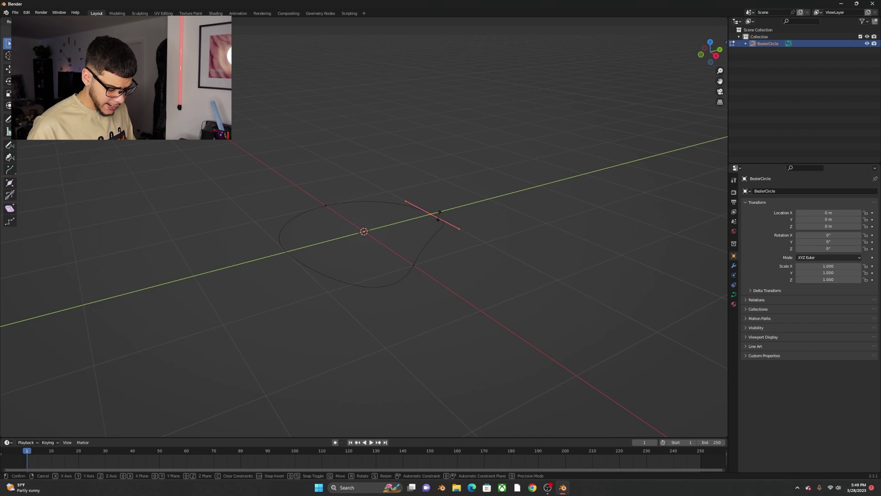
left_click(439, 215)
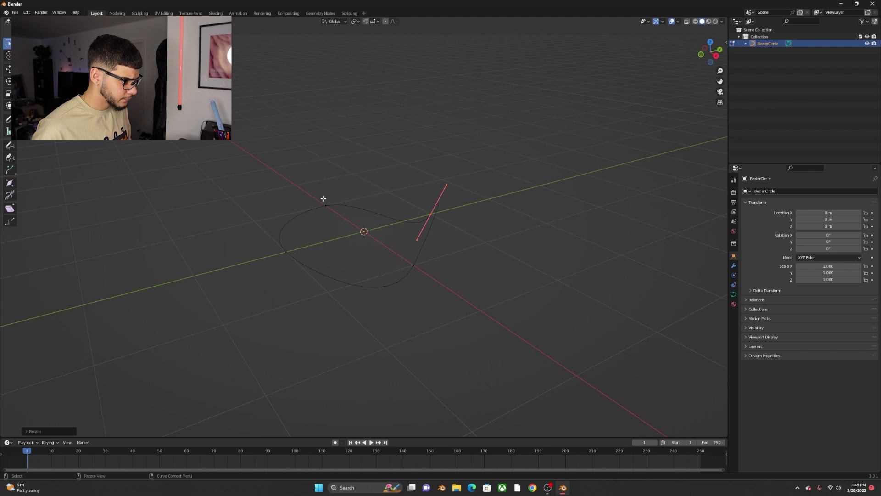
key("r")
key("x")
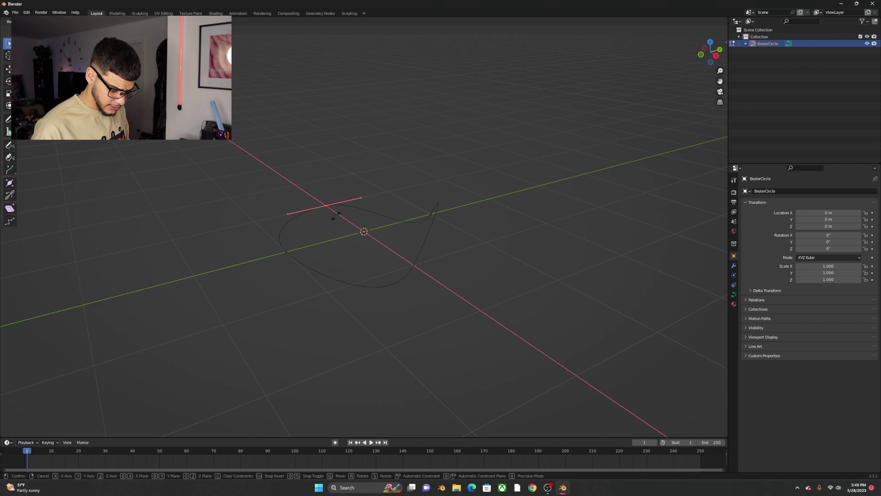
left_click(335, 215)
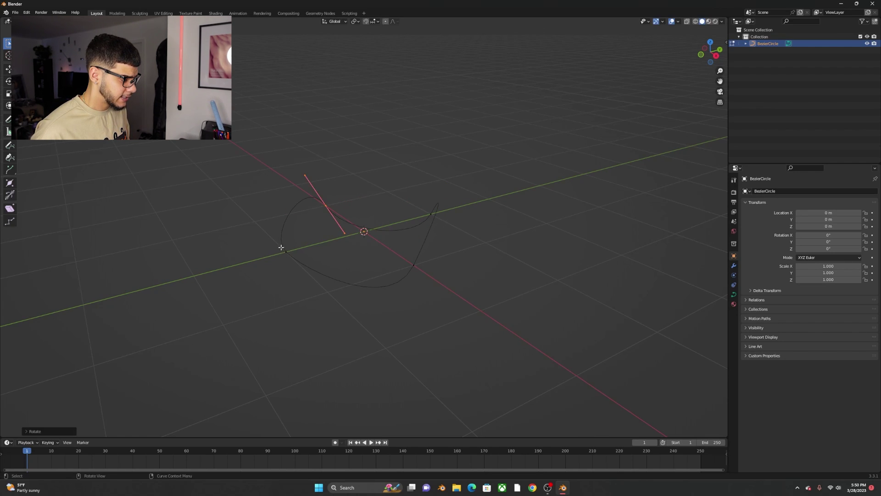
Rotate the left control point's handle upright around Y and return to Object Mode
left_click_drag(286, 257, 291, 260)
key("r")
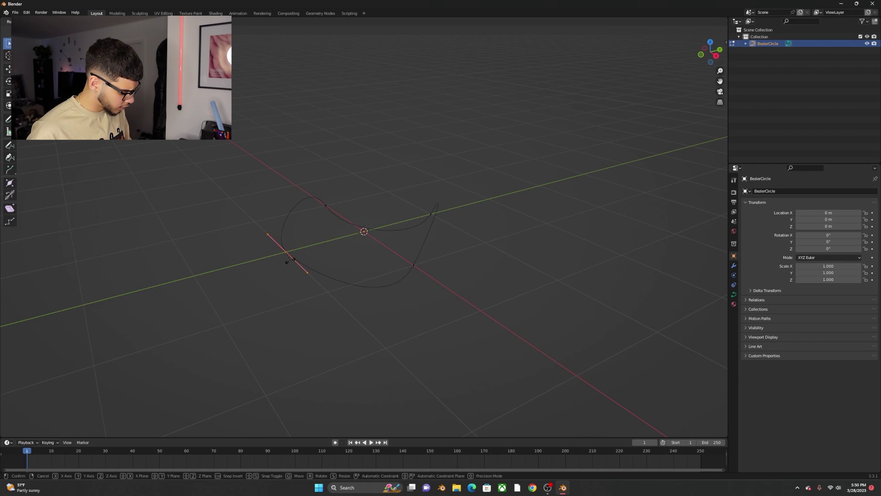
key("y")
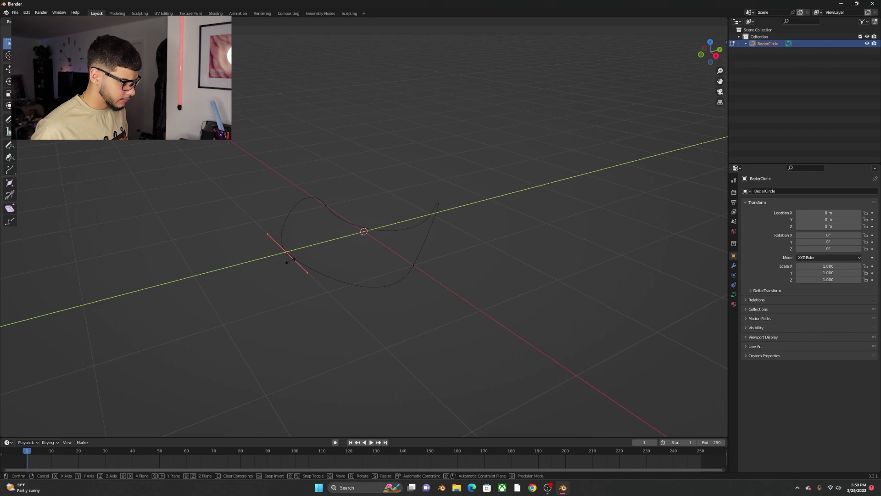
key("y")
key("y")
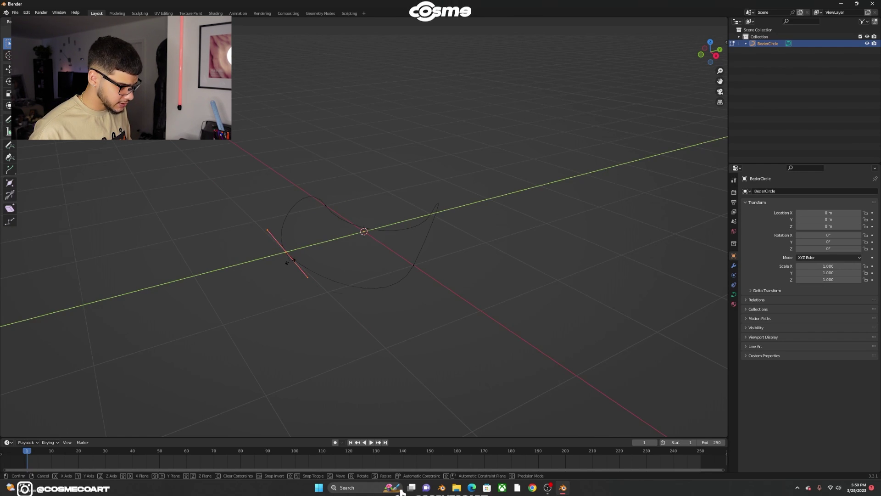
left_click(288, 262)
mouse_move(346, 184)
middle_mouse_down()
mouse_move(378, 193)
mouse_move(324, 183)
mouse_move(345, 183)
middle_mouse_up()
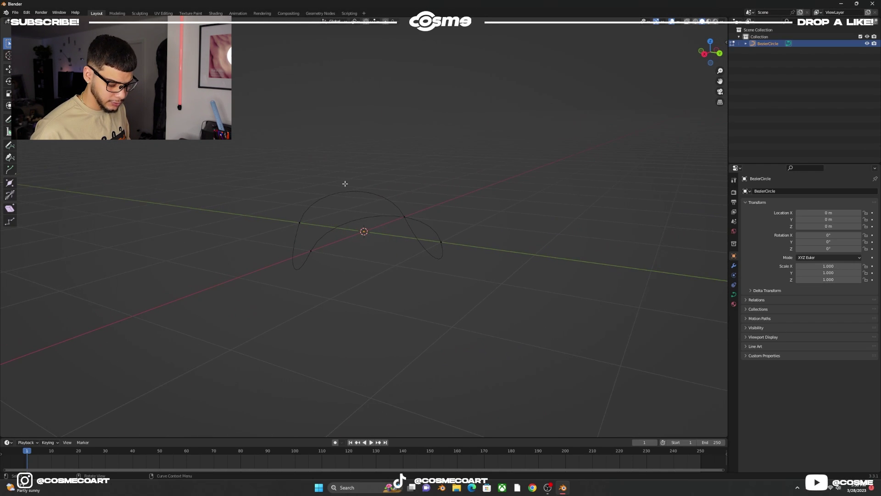
key("Tab")
Check the curve from the side view, then select the twisted curve in perspective
key("KP_3")
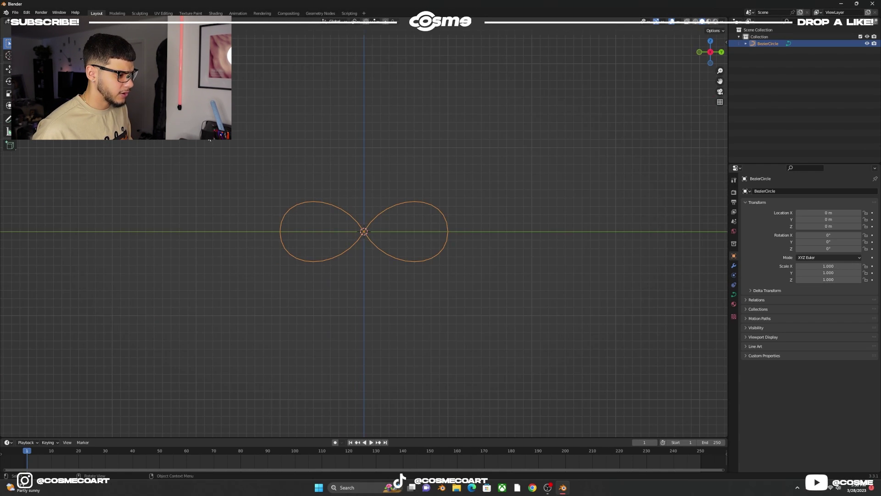
left_click_drag(212, 146, 474, 356)
left_click_drag(233, 166, 464, 282)
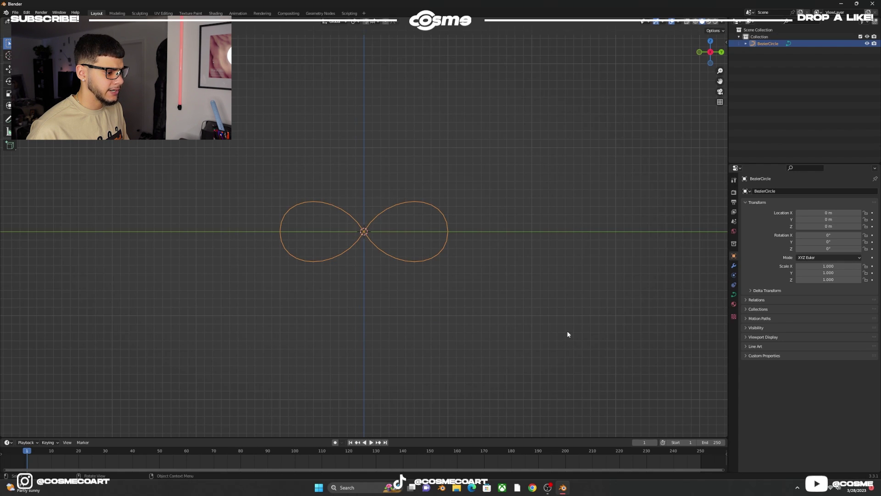
left_click_drag(242, 147, 505, 296)
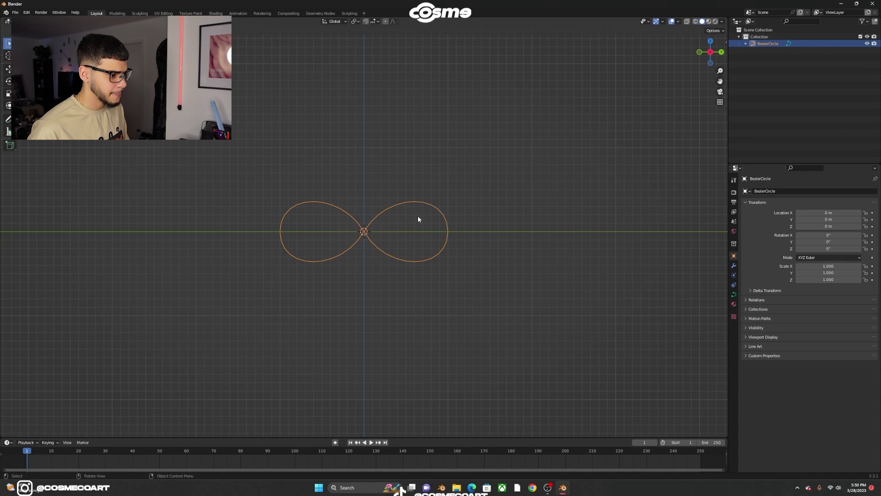
left_click(407, 189)
middle_click_drag(407, 189, 446, 225)
left_click(442, 220)
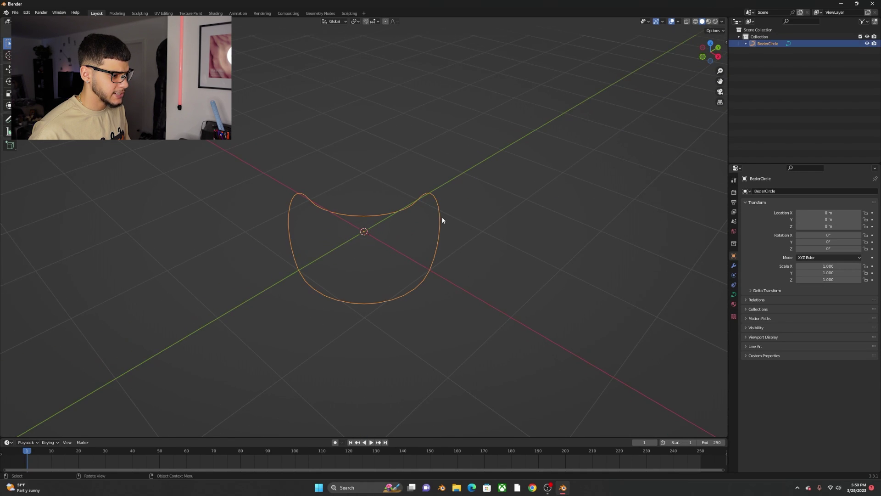
Give the curve Bevel Depth 0.3 m, Bevel Resolution 11 and Preview Resolution U 36
left_click(734, 295)
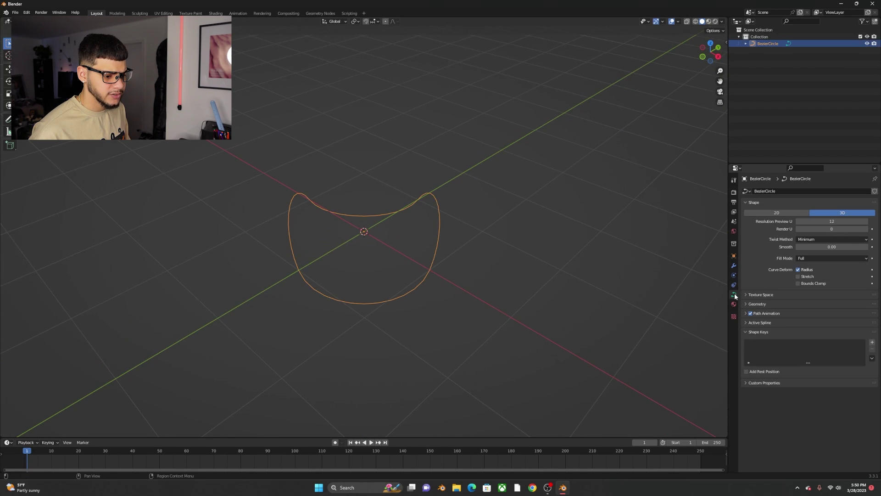
left_click(748, 305)
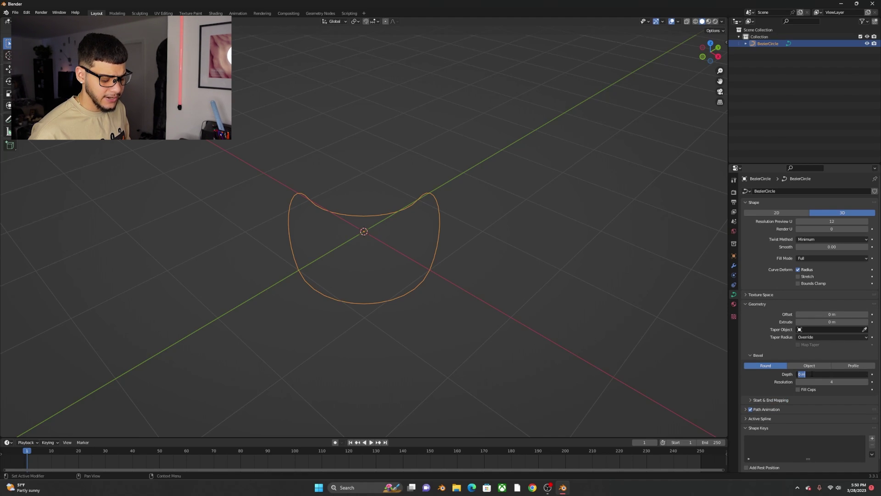
key("Return")
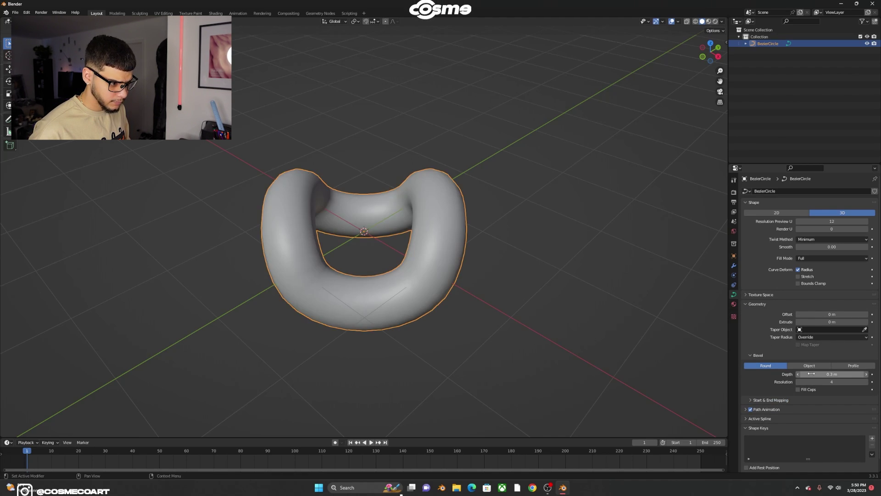
middle_click_drag(624, 303, 531, 276)
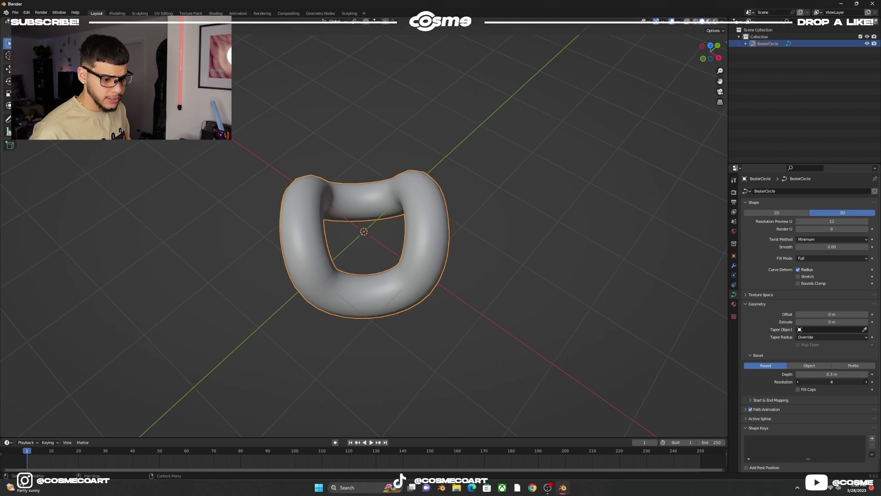
type("11")
key("Return")
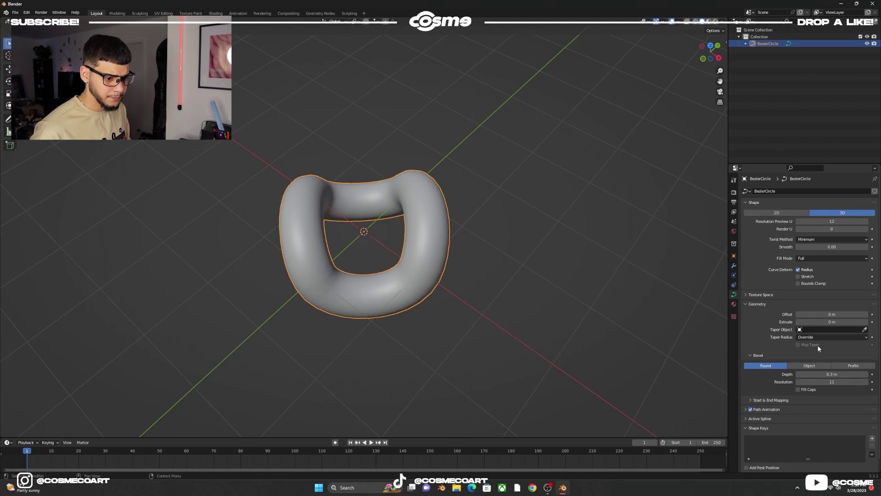
left_click_drag(826, 221, 845, 221)
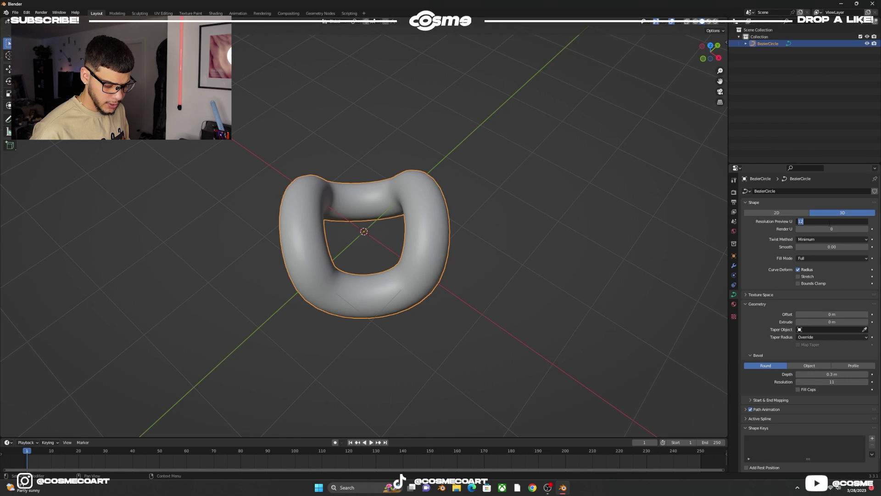
Convert the beveled tube curve into a mesh
left_click(385, 344)
middle_click_drag(386, 344, 445, 282)
scroll(398, 308, "up", 4)
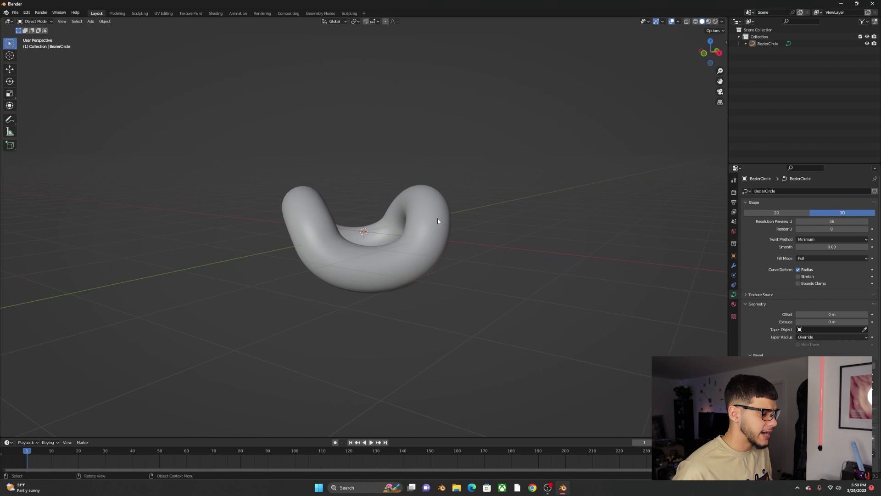
left_click(431, 218)
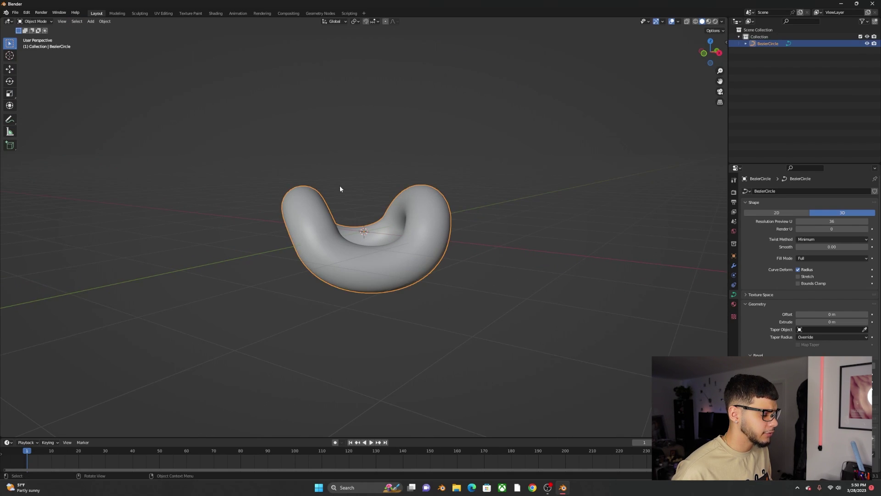
right_click(414, 212)
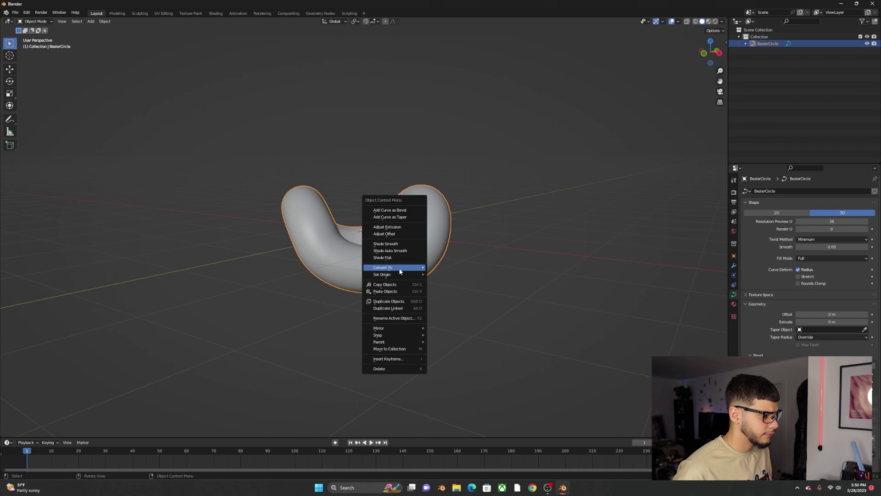
mouse_move(400, 275)
left_click(434, 266)
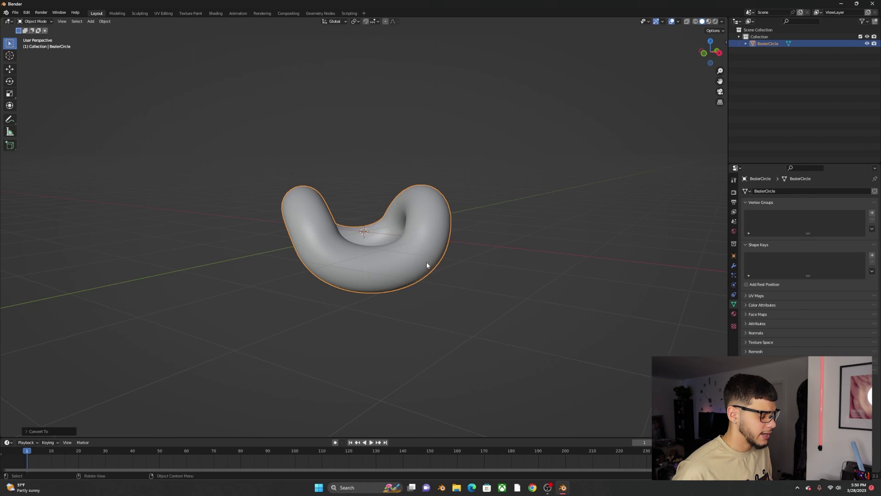
left_click(475, 258)
key("shift+a")
Add a cube, scale it up, and raise it along Z in front view
mouse_move(475, 258)
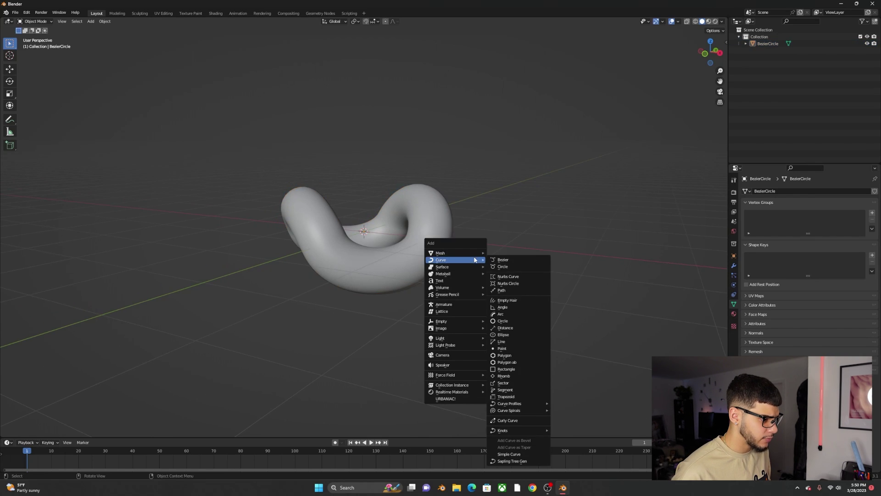
left_click(501, 261)
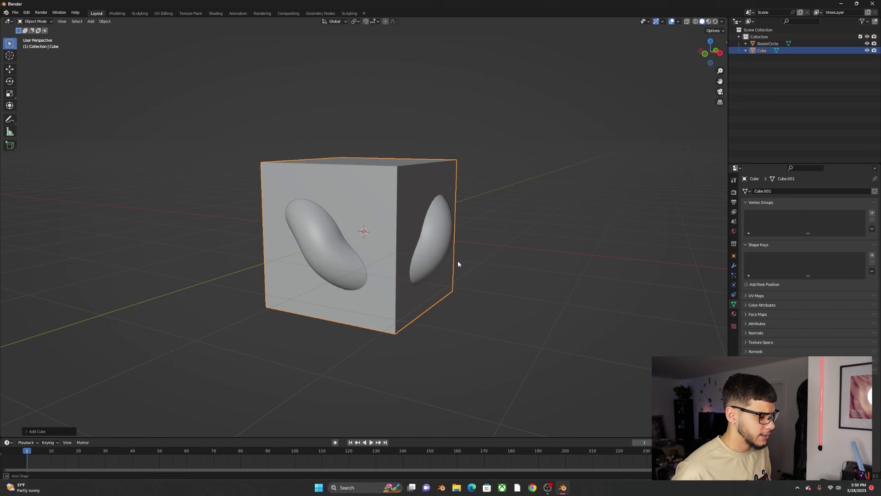
key("s")
left_click(503, 283)
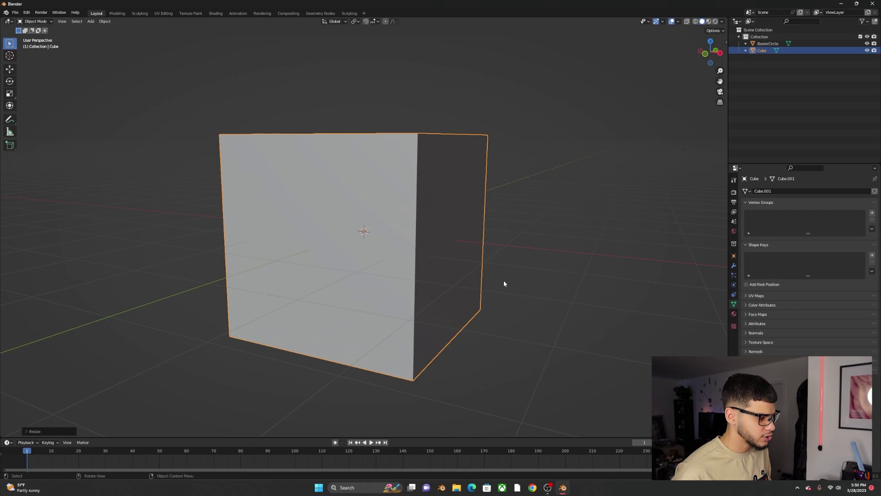
key("KP_1")
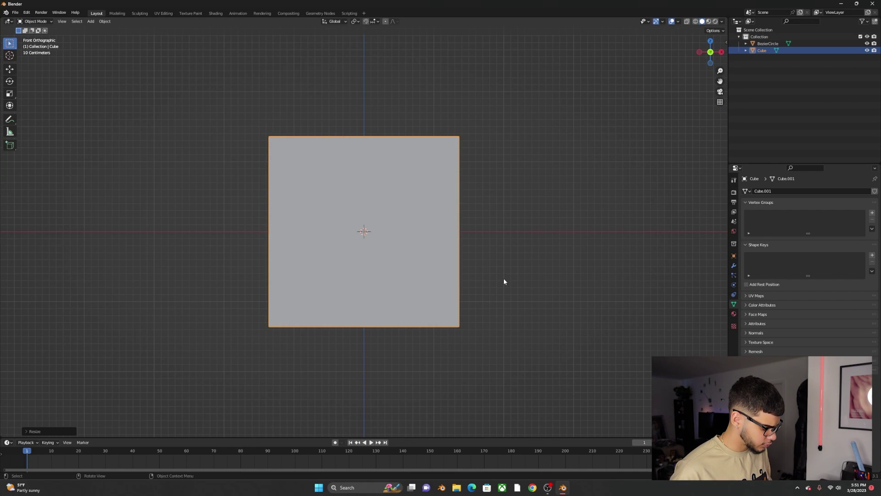
key("g")
key("z")
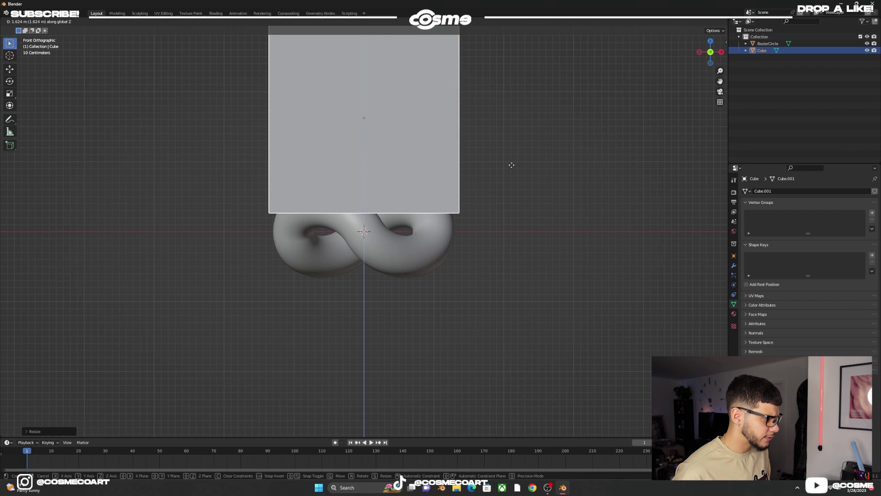
left_click(512, 165)
Squash the cube flat along Z and lower the slab onto the tube's top edge
key("s")
key("z")
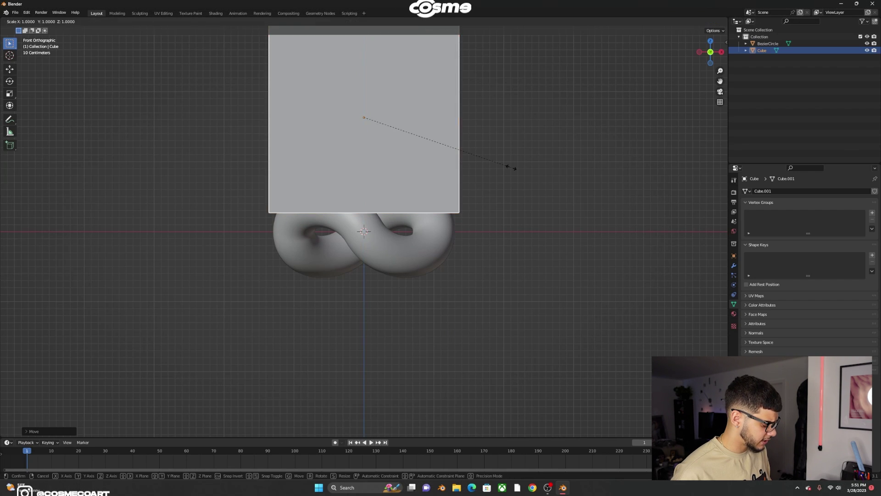
left_click(388, 134)
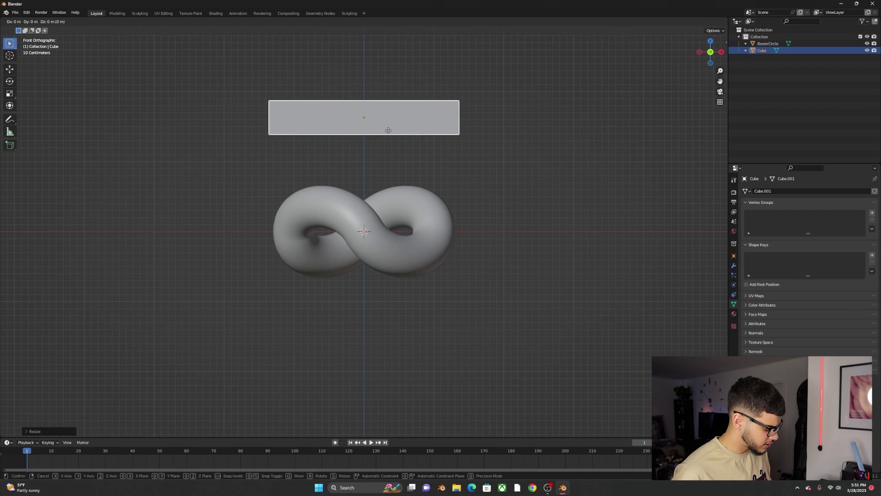
key("g")
key("z")
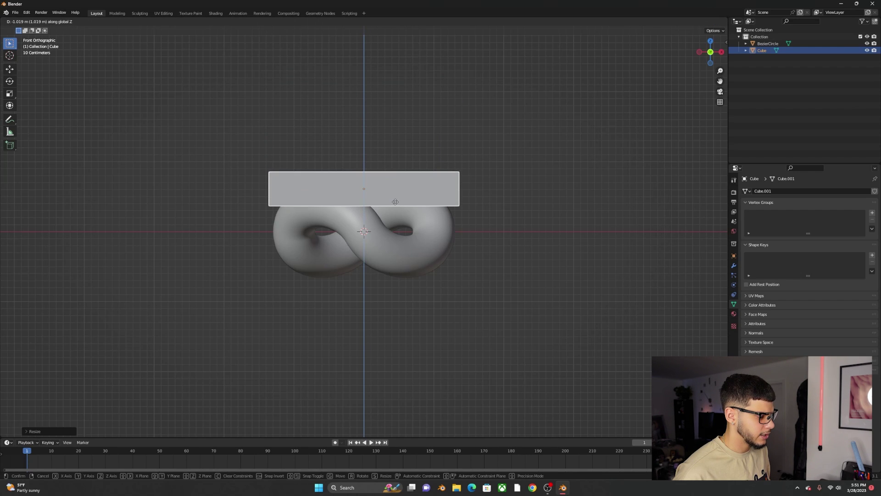
left_click(394, 204)
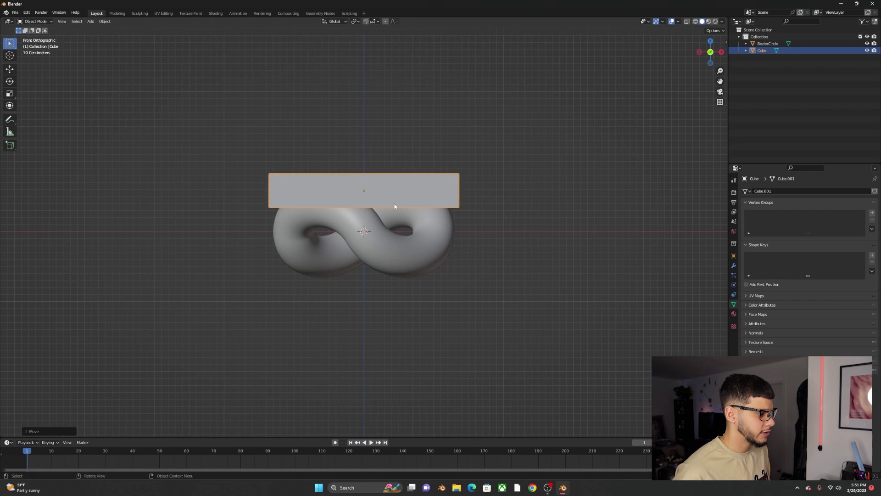
left_click(423, 154)
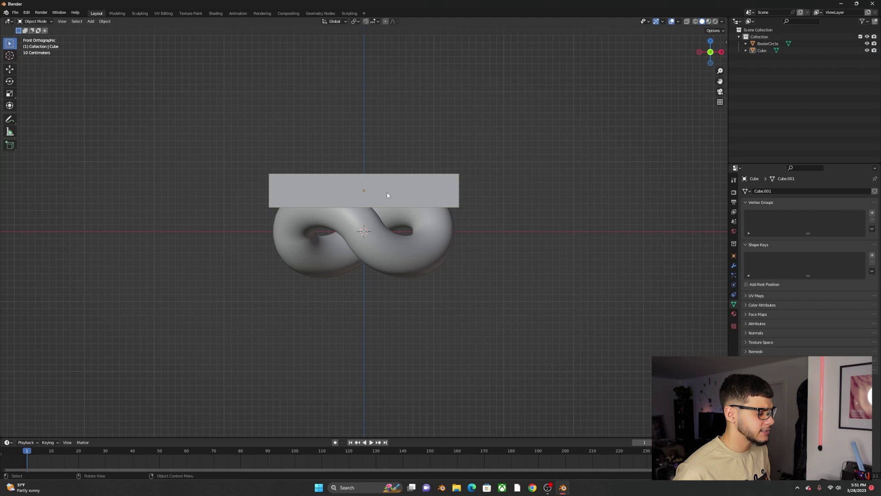
left_click(425, 206)
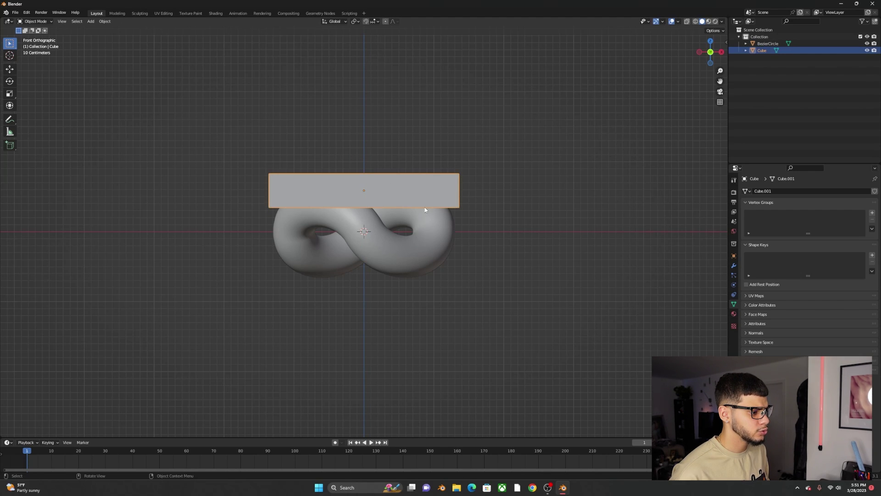
left_click(734, 265)
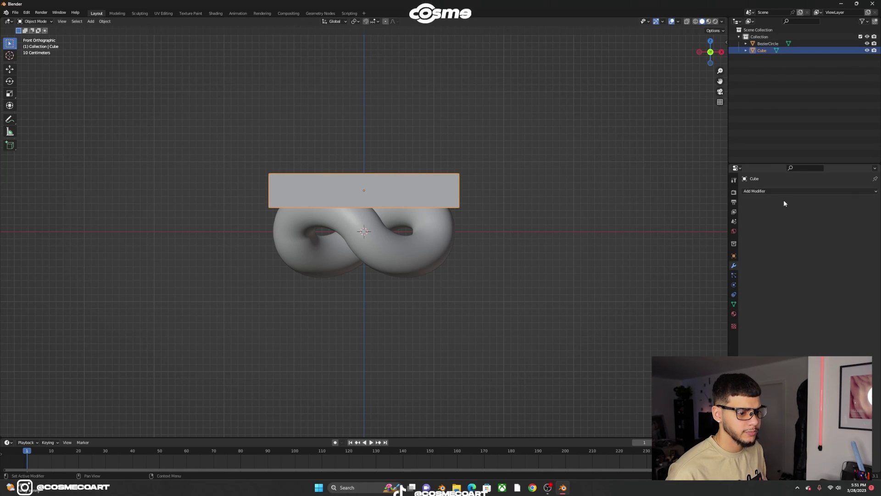
Add a Mirror modifier to the slab mirroring on Z instead of X, then select the BezierCircle
left_click(783, 191)
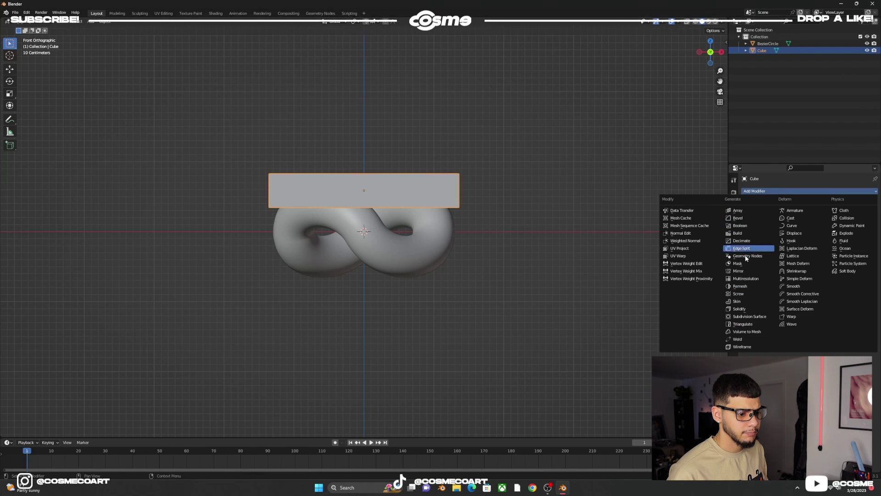
left_click(738, 271)
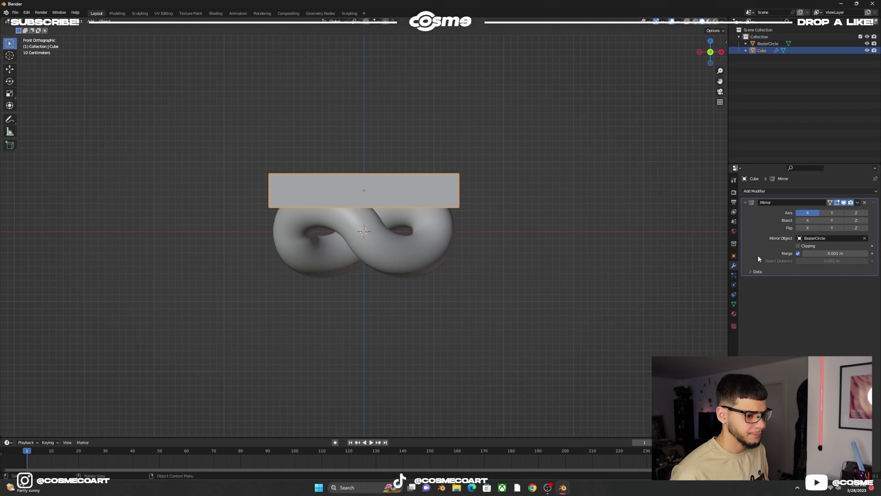
left_click(809, 213)
left_click(854, 213)
left_click(535, 255)
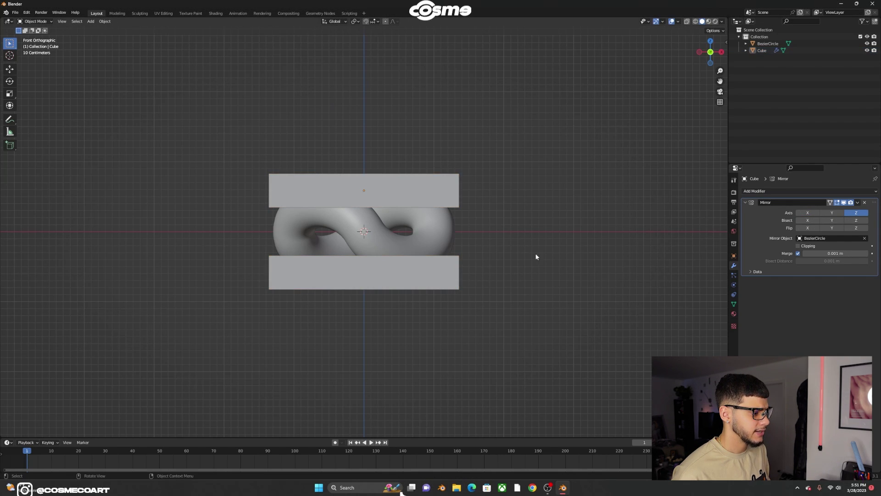
left_click(374, 207)
left_click(280, 130)
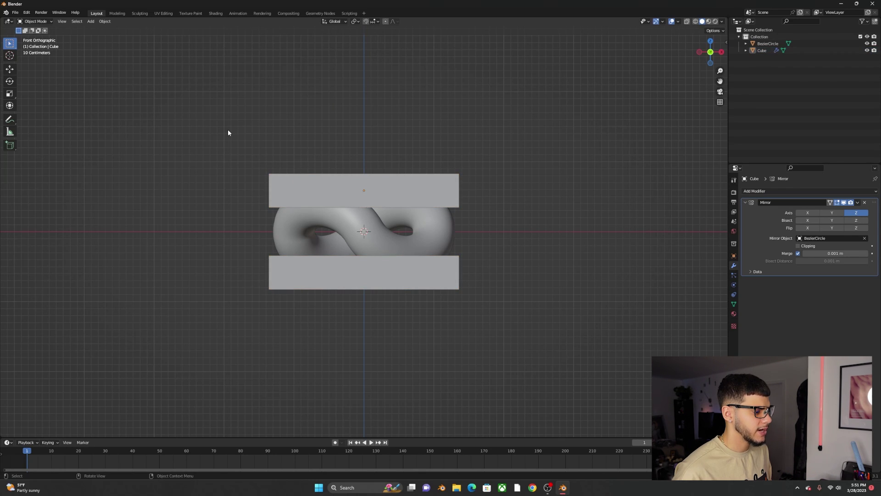
left_click(345, 224)
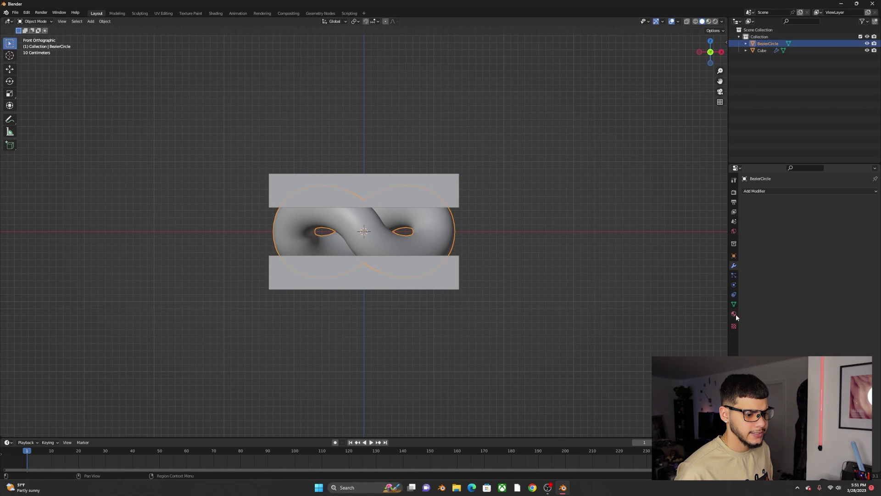
Add a Boolean modifier to the tube using the Cube as cutter, and hide the Cube
left_click(761, 193)
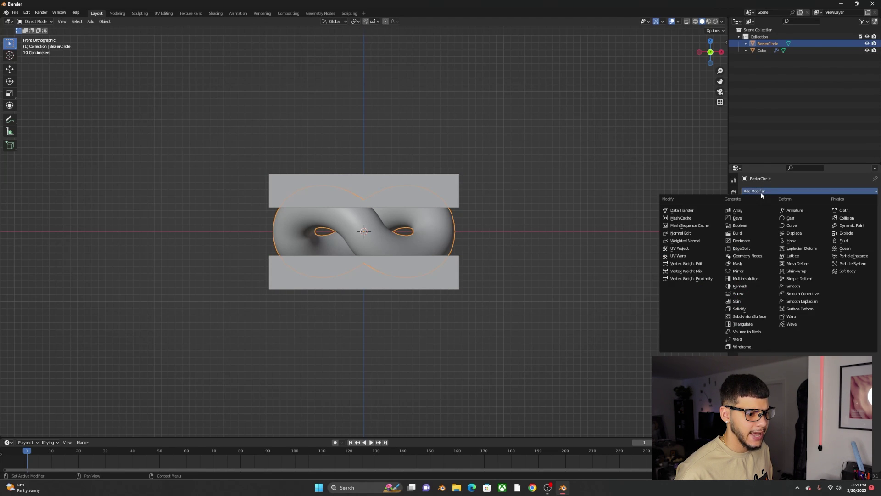
left_click(745, 229)
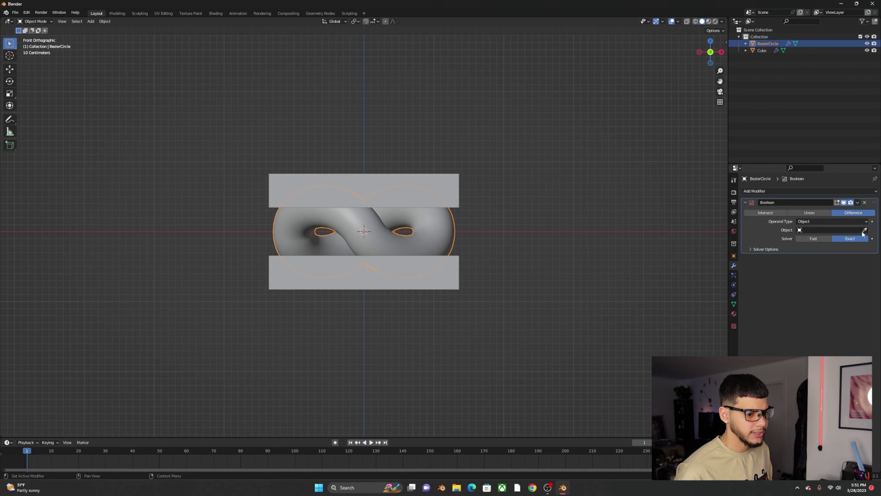
left_click(378, 171)
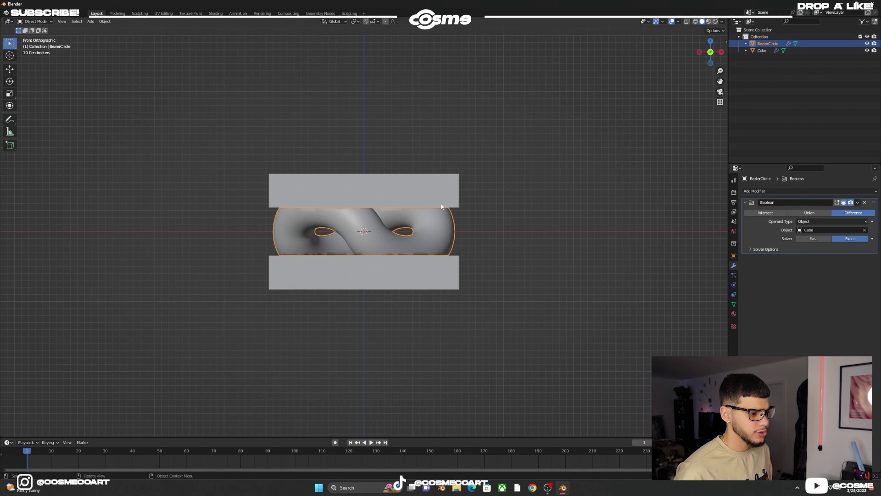
left_click(867, 50)
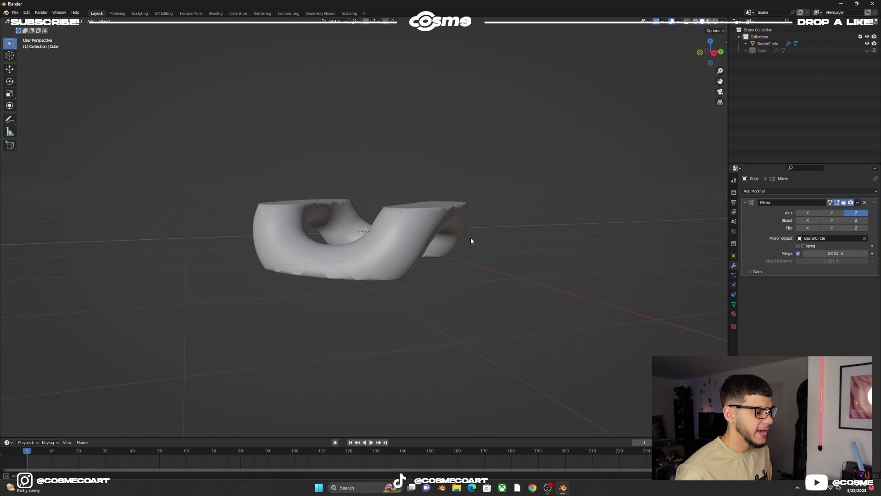
middle_click_drag(471, 241, 398, 258)
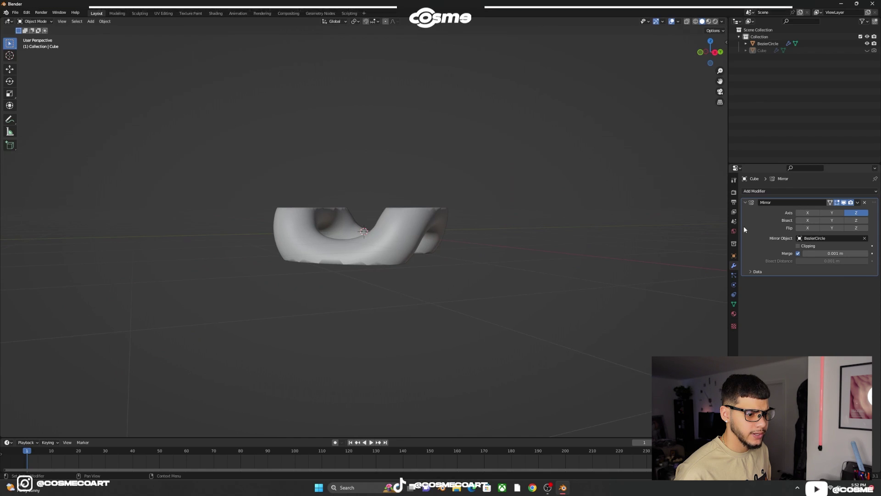
Apply the Boolean Difference cut to the tube permanently
left_click(395, 257)
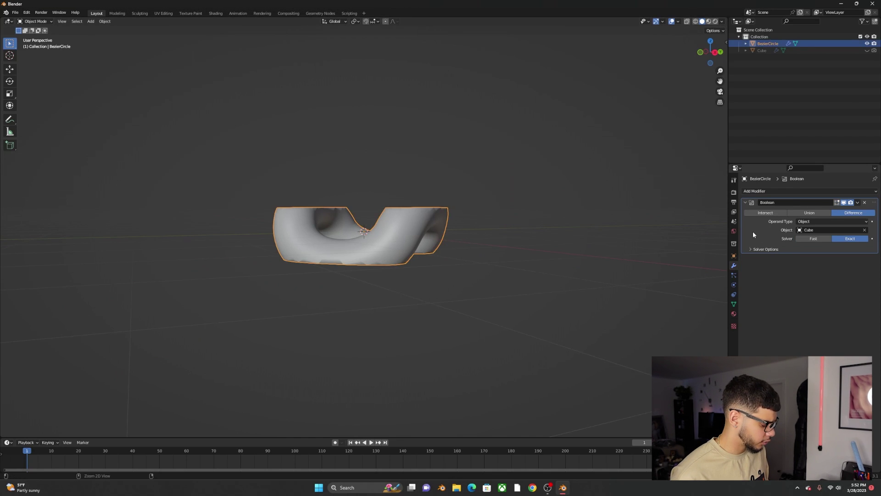
key("ctrl+a")
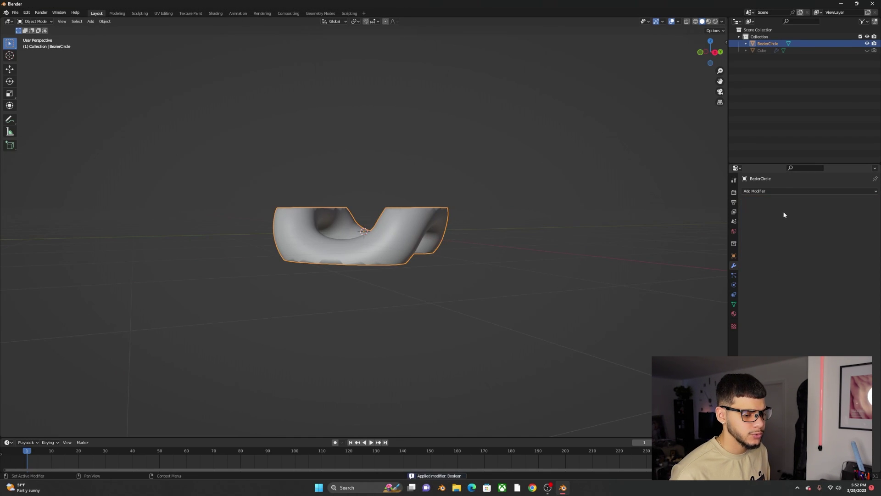
key("ctrl+z")
left_click(858, 202)
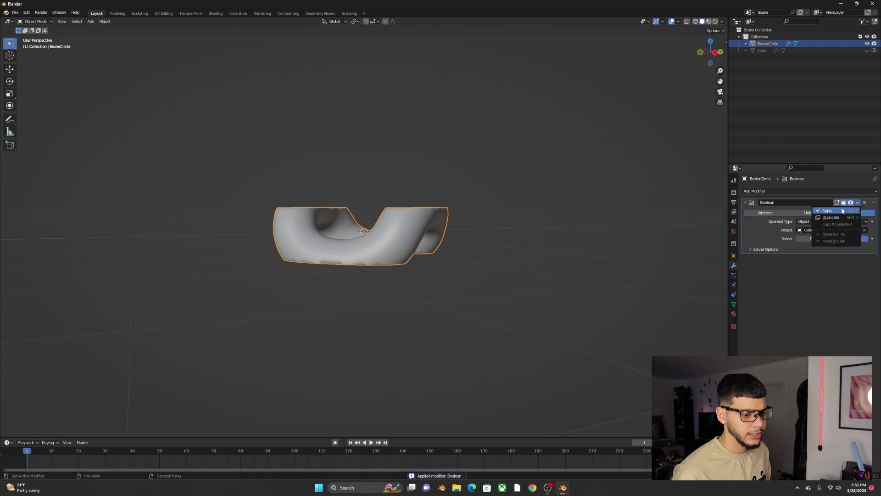
left_click(828, 210)
Select the cut tube, then the hidden Cube
left_click(519, 274)
middle_click_drag(519, 274, 438, 268)
scroll(438, 271, "up", 2)
left_click(434, 269)
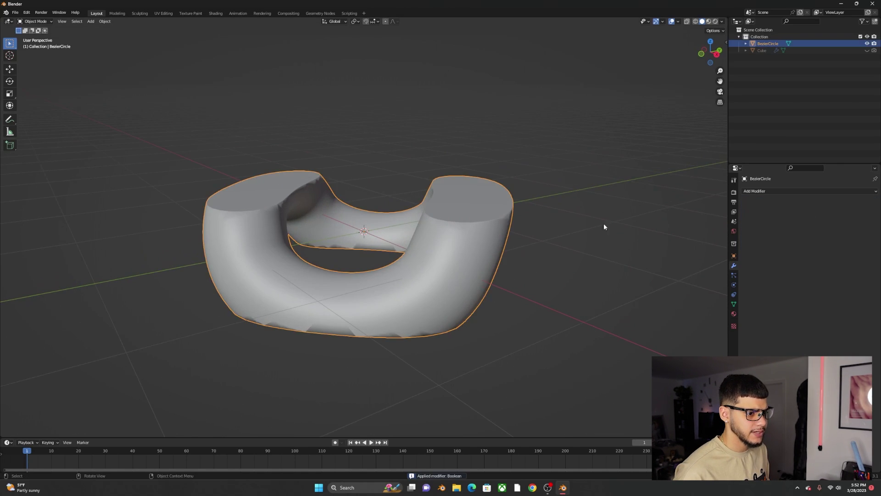
left_click(800, 51)
Delete the Cube, then select the tube's left flat cap face in face mode
key("x")
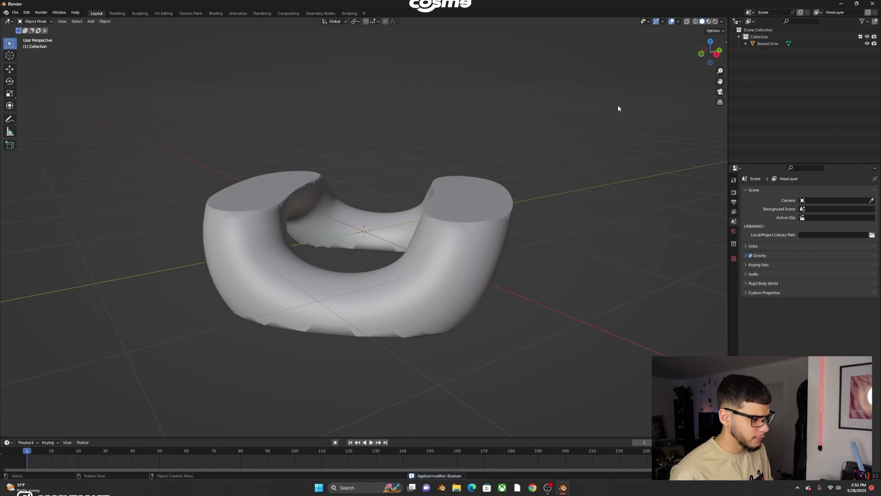
left_click(507, 222)
scroll(420, 260, "down", 3)
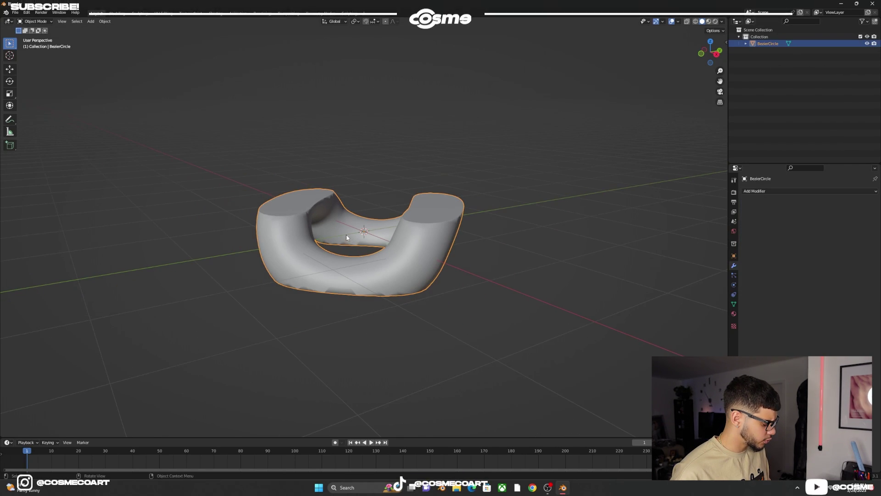
key("Tab")
middle_click_drag(309, 227, 299, 208)
key("3")
left_click(302, 227)
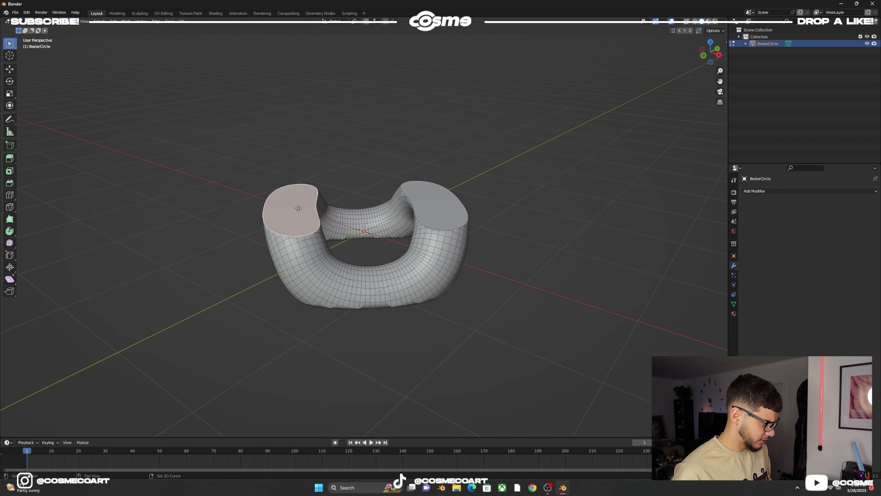
Duplicate the cap face in place, separate it as its own object, and select it
key("shift+d")
right_click(363, 144)
middle_click_drag(362, 144, 352, 220)
scroll(362, 254, "up", 3)
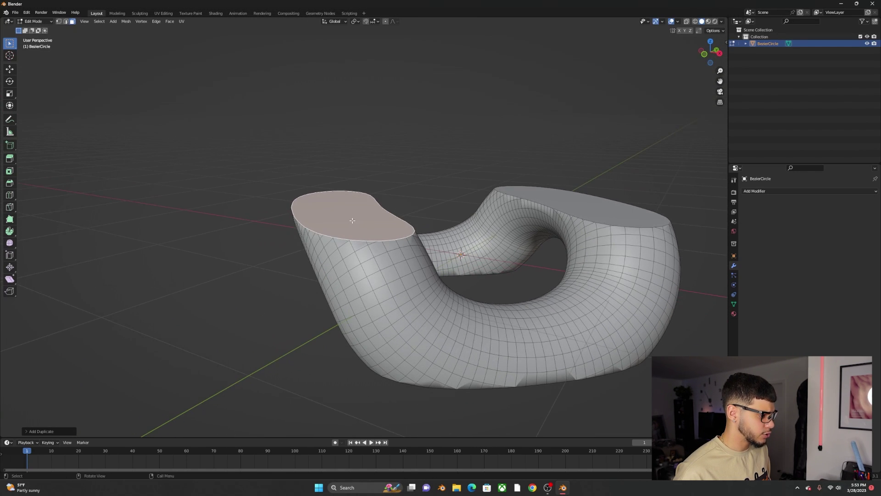
key("p")
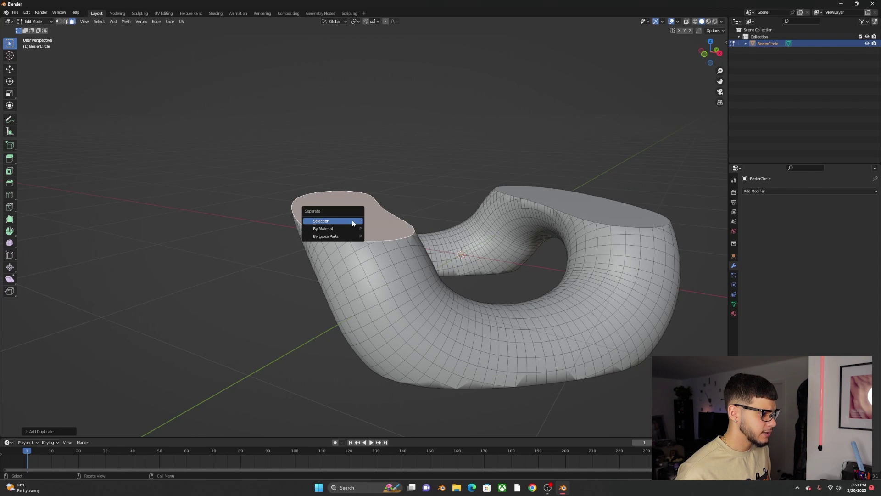
left_click(353, 222)
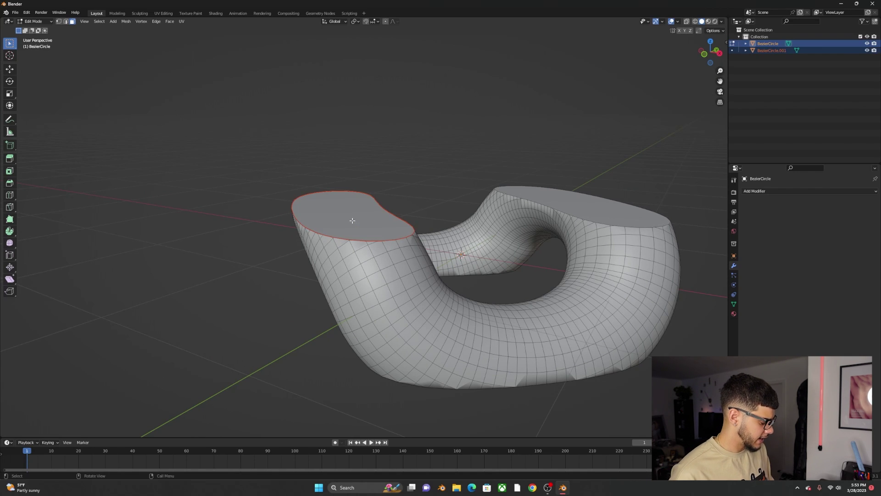
key("Tab")
left_click(431, 129)
left_click(356, 206)
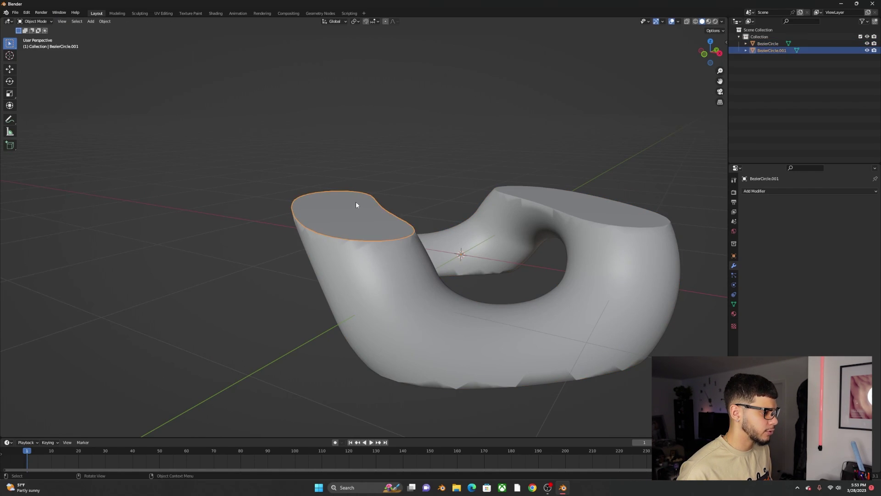
Look straight down on the link in Top Orthographic view, zoomed out
middle_click_drag(346, 188, 283, 198)
key("g")
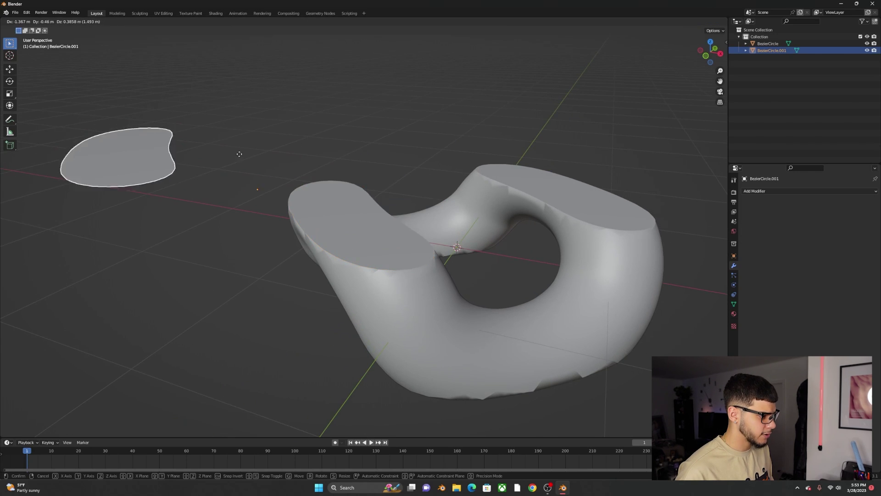
key("Escape")
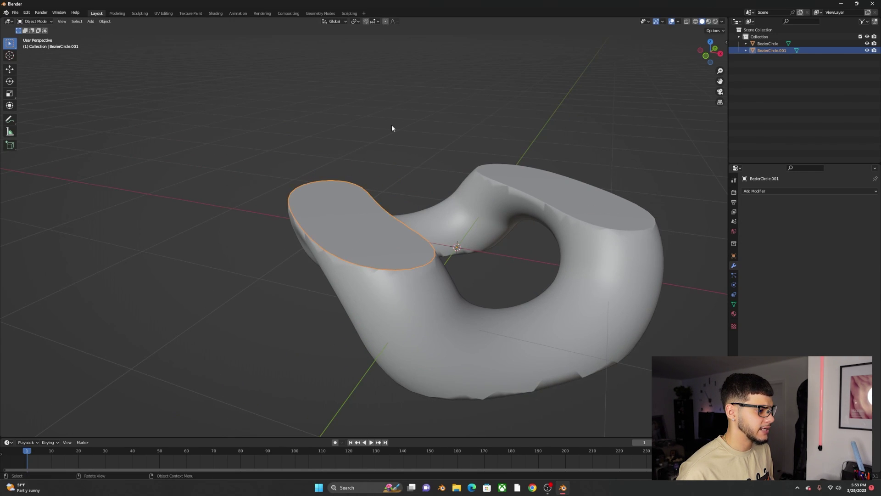
middle_click_drag(465, 137, 356, 181)
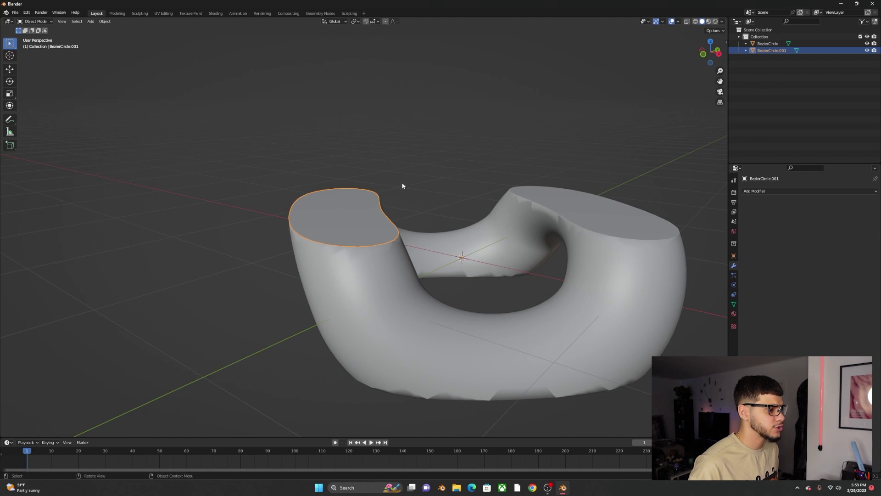
middle_click_drag(378, 198, 389, 215)
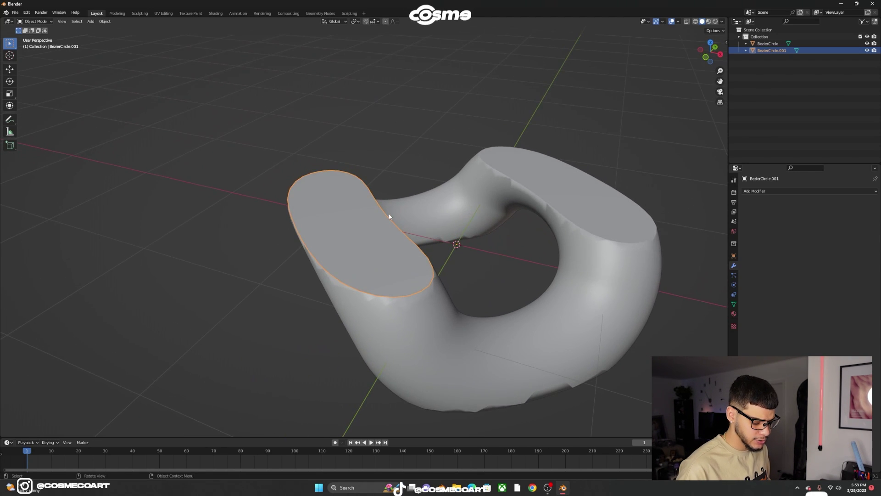
key("KP_7")
scroll(388, 213, "down", 3)
key("s")
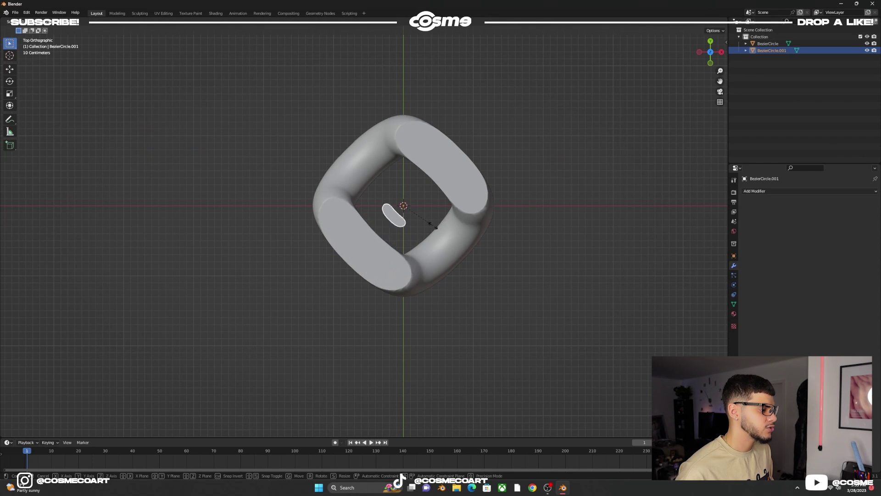
Set BezierCircle.001's origin to its own geometry
key("Escape")
right_click(352, 243)
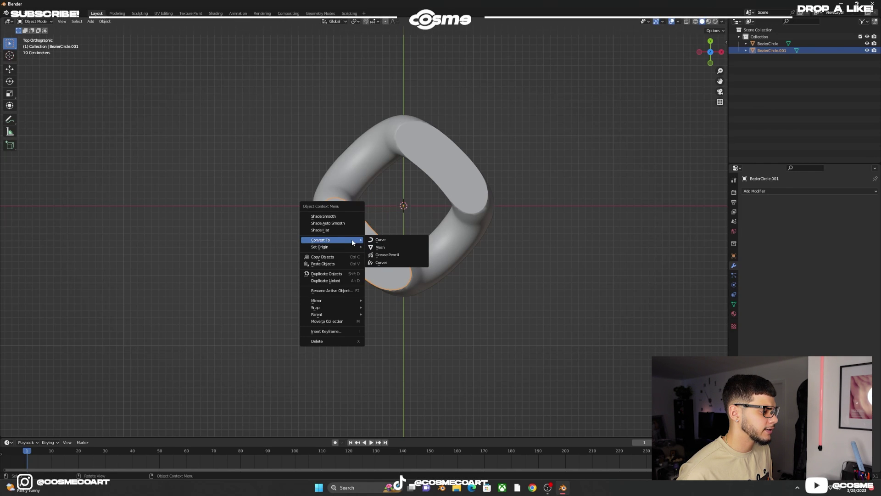
mouse_move(345, 246)
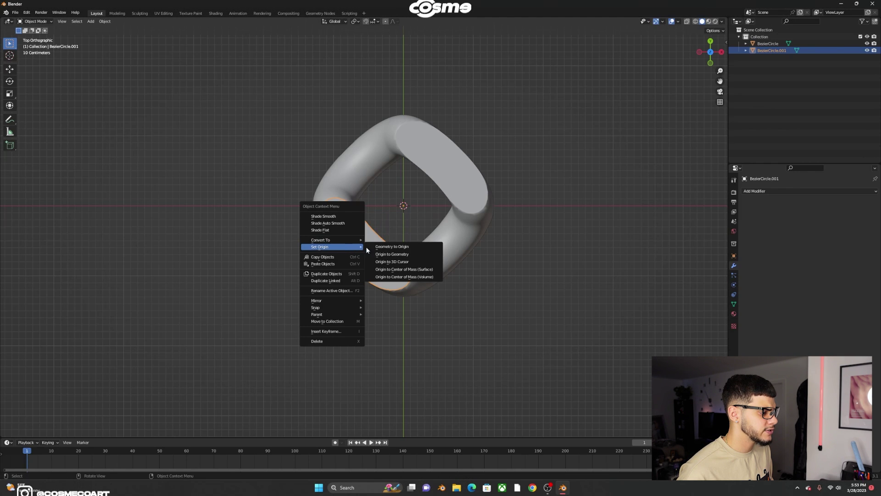
left_click(391, 254)
Scale the cap down to 0.8574 and raise it about 0.1339 m above the link
key("s")
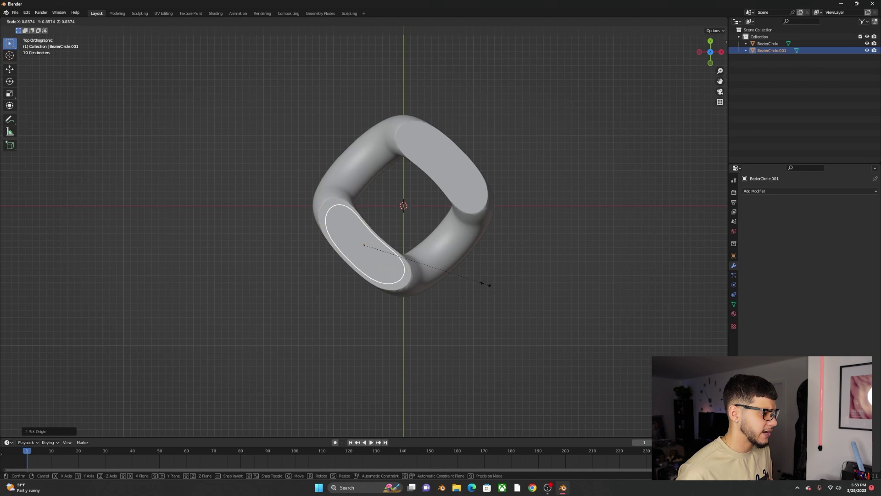
left_click(485, 285)
middle_click_drag(417, 281, 407, 252)
scroll(394, 257, "up", 2)
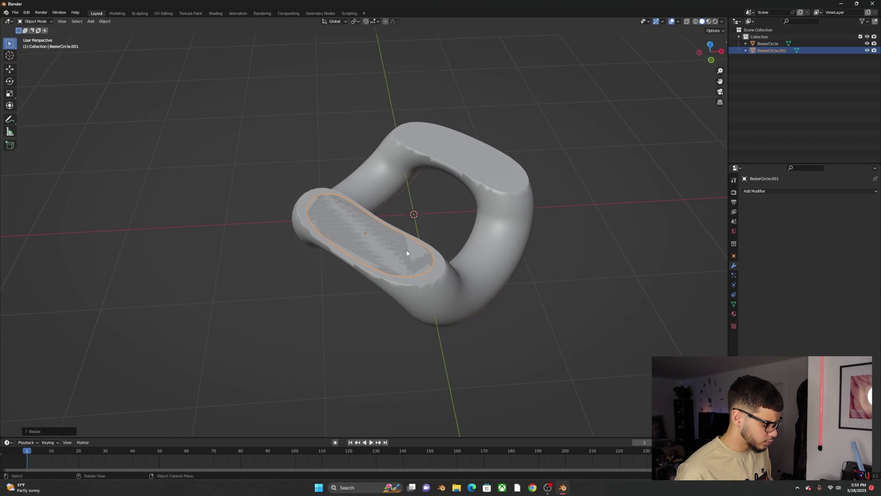
key("g")
left_click(414, 251)
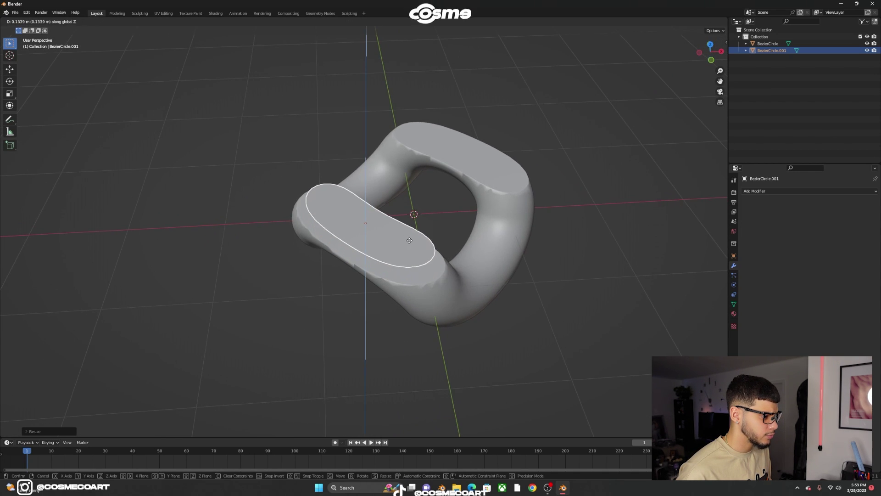
middle_click_drag(415, 251, 404, 231)
key("Tab")
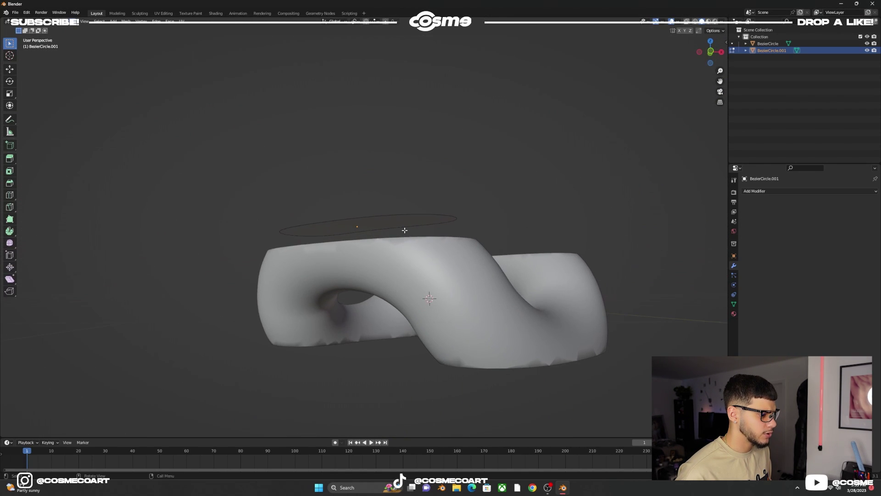
Extrude all of the cap's geometry upward into a thick plate
key("a")
key("e")
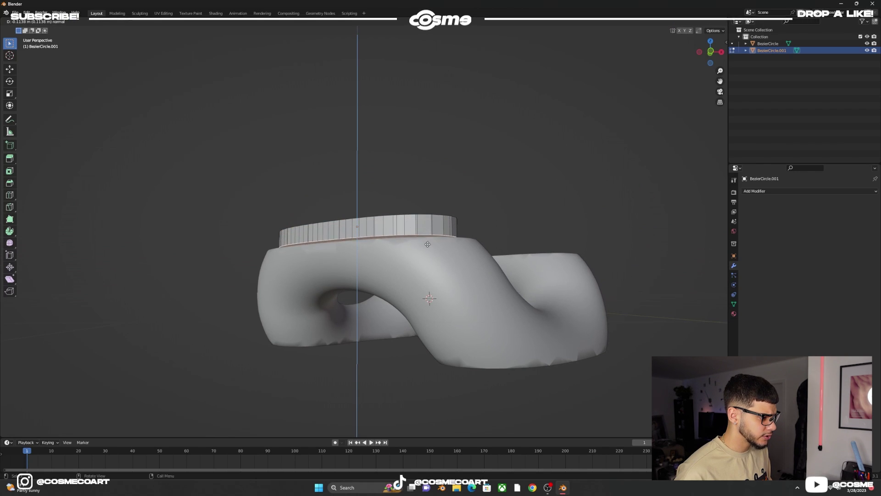
left_click(424, 258)
middle_click_drag(425, 258, 381, 226)
key("Tab")
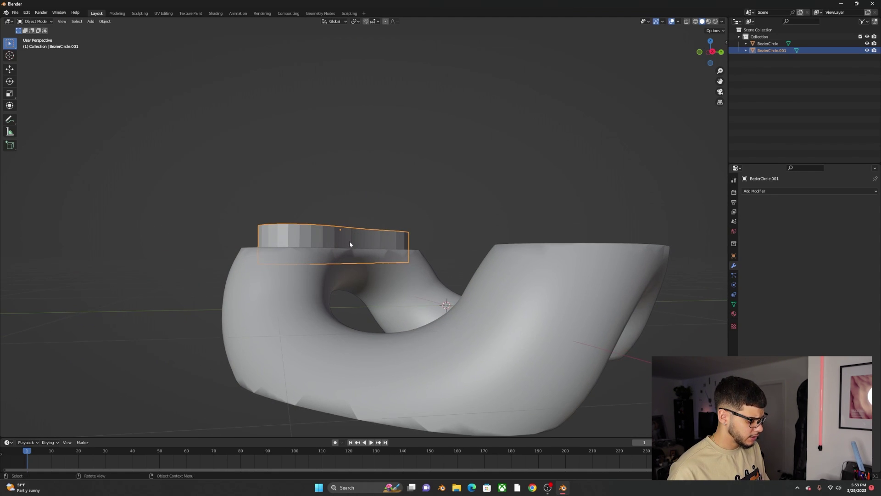
In front view, lower the plate along Z onto the tube's left flat end
key("KP_1")
key("g")
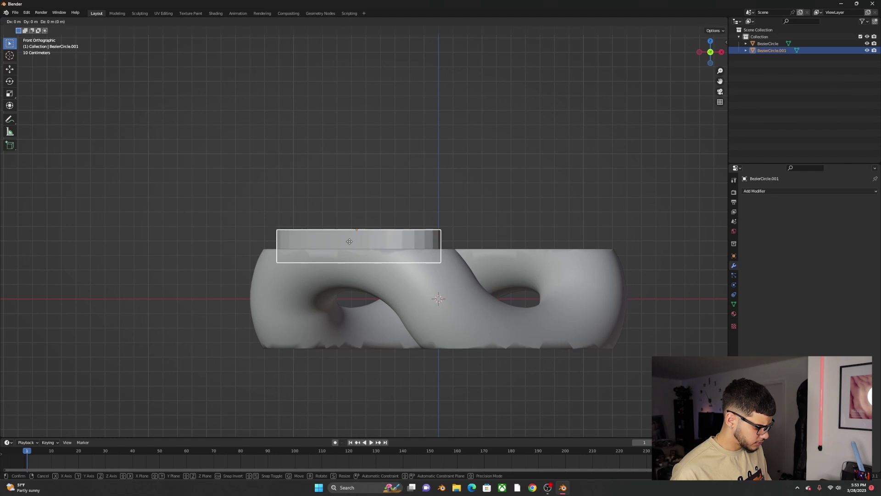
key("z")
left_click(346, 243)
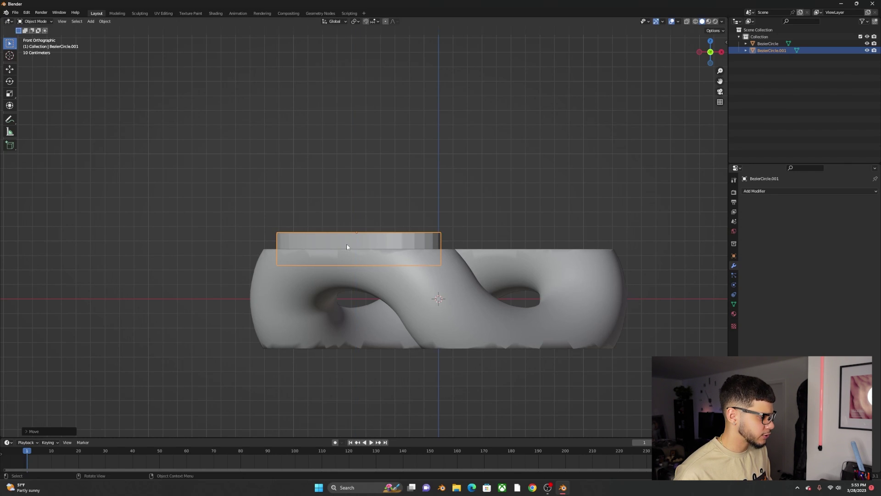
left_click(302, 186)
Reselect the plate in Edit Mode and zoom in low to inspect its rim
middle_click_drag(415, 217, 372, 231)
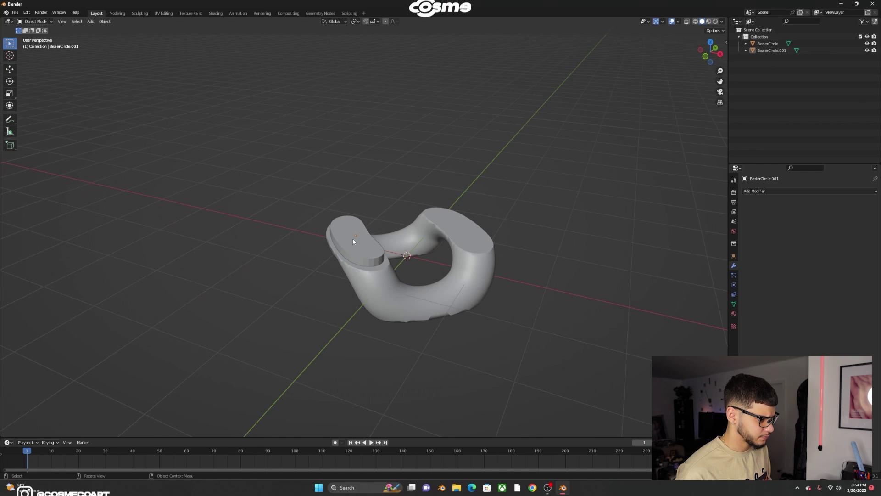
left_click(352, 239)
scroll(353, 239, "up", 3)
key("Tab")
middle_click_drag(354, 240, 529, 239)
scroll(349, 266, "up", 4)
scroll(287, 236, "up", 4)
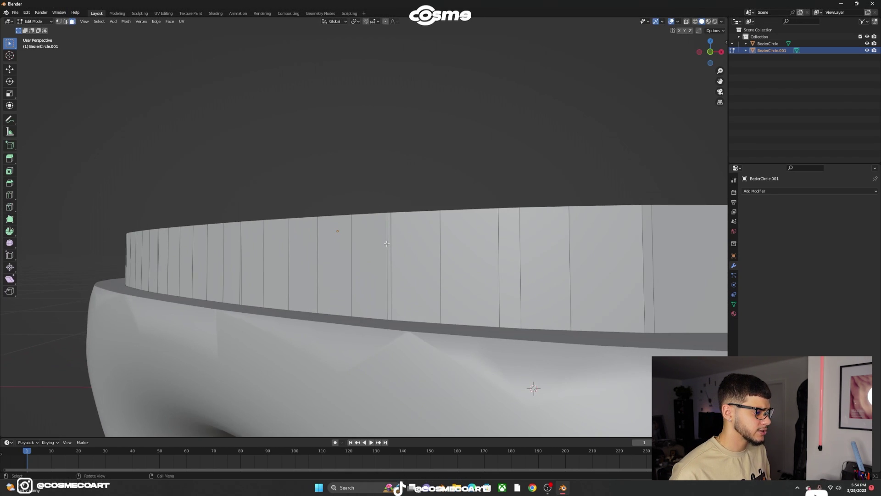
Select the stray face on the plate's rim and inspect the rim from several angles
left_click(387, 245)
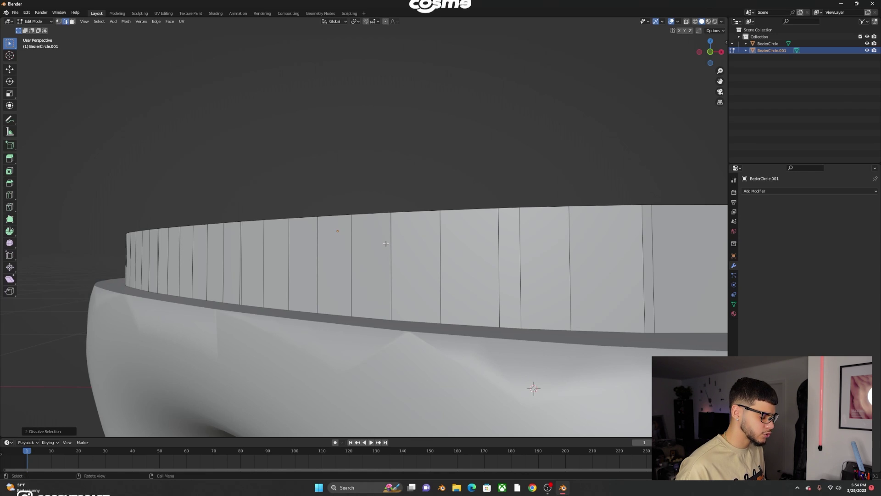
middle_click_drag(481, 232, 431, 242)
middle_click_drag(261, 258, 338, 260)
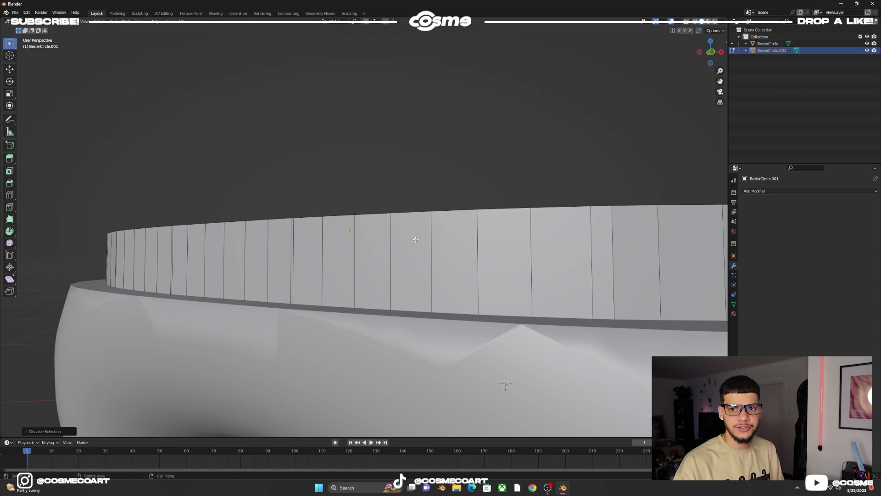
middle_click_drag(415, 239, 261, 269)
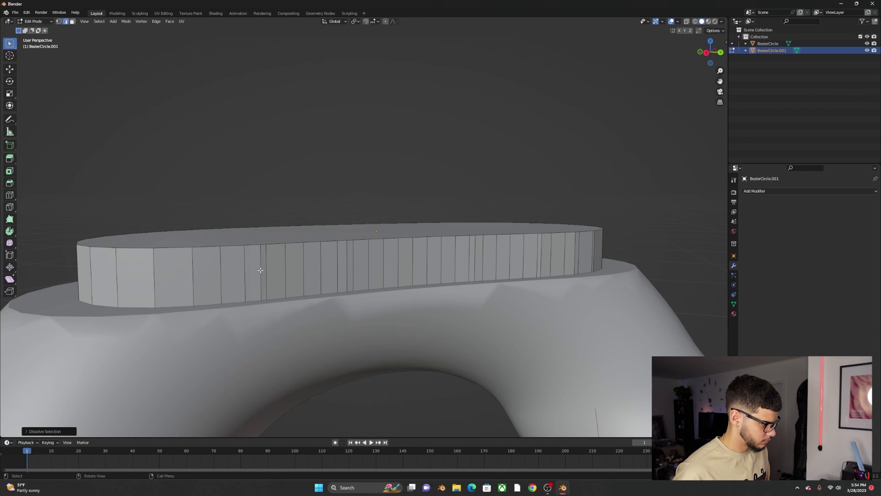
middle_click_drag(537, 258, 333, 240)
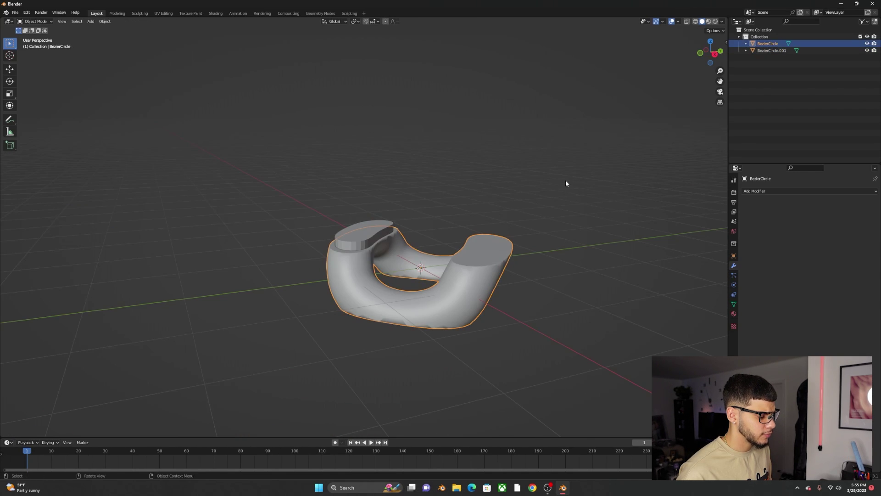
middle_click_drag(566, 184, 540, 221)
left_click(354, 225)
mouse_move(354, 225)
middle_mouse_down()
mouse_move(373, 238)
mouse_move(360, 234)
middle_mouse_up()
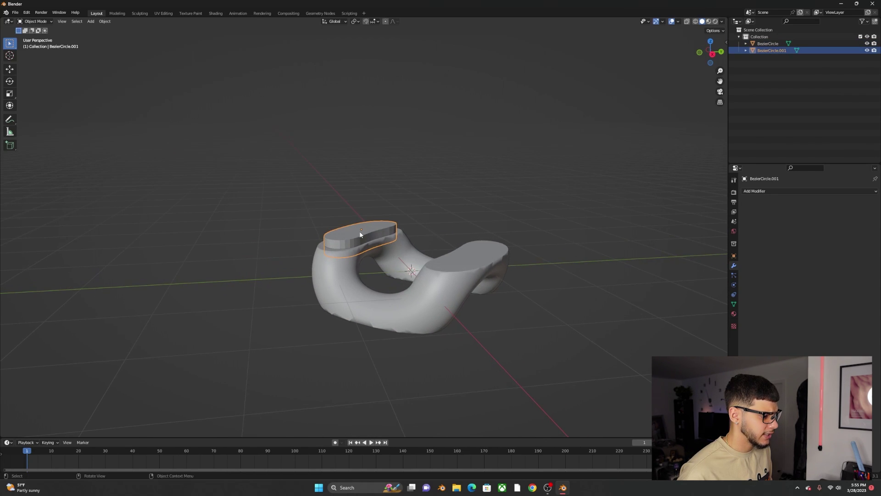
Parent the end-cap plate to the link body with Ctrl+P > Object
left_click(457, 273, "shift")
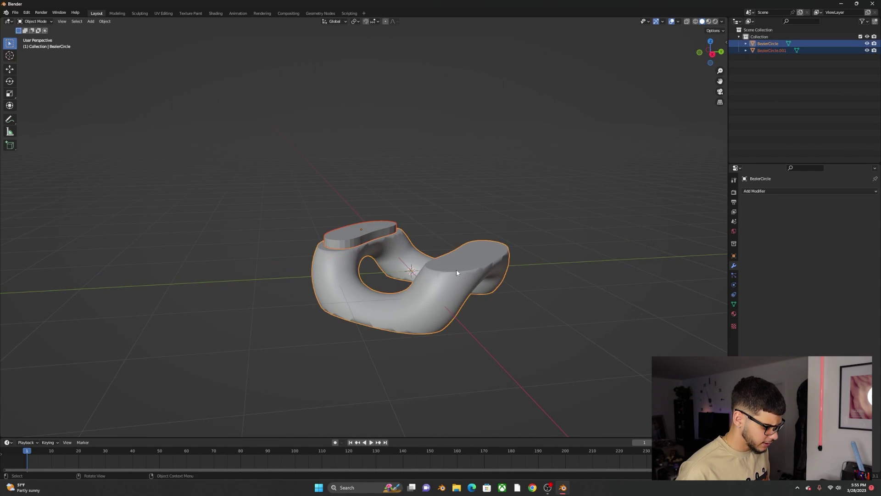
key("ctrl+p")
left_click(456, 270)
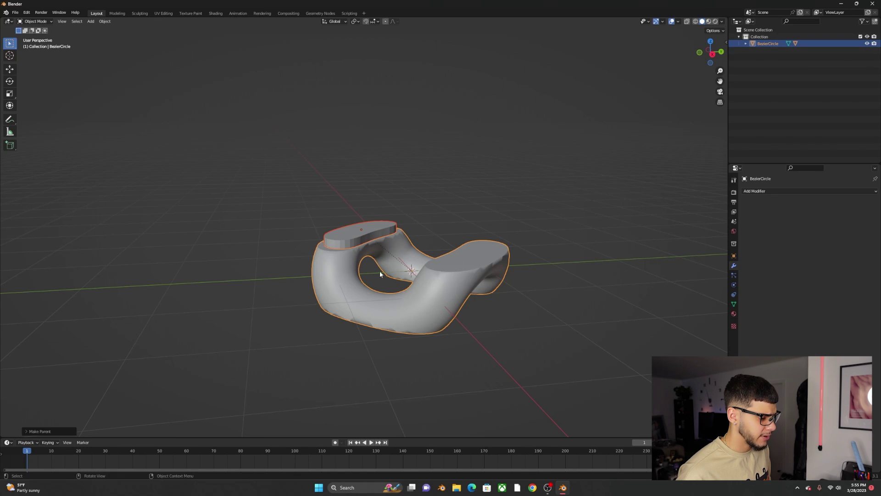
key("g")
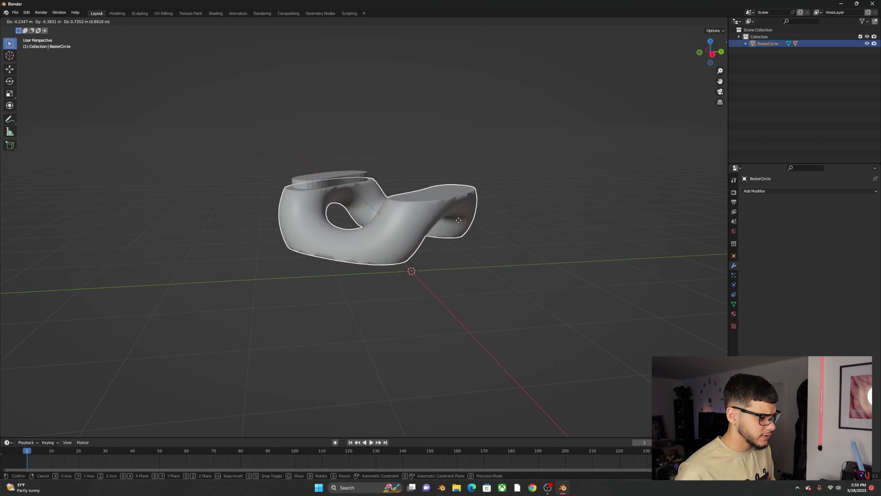
right_click(436, 180)
middle_click_drag(436, 179, 277, 310)
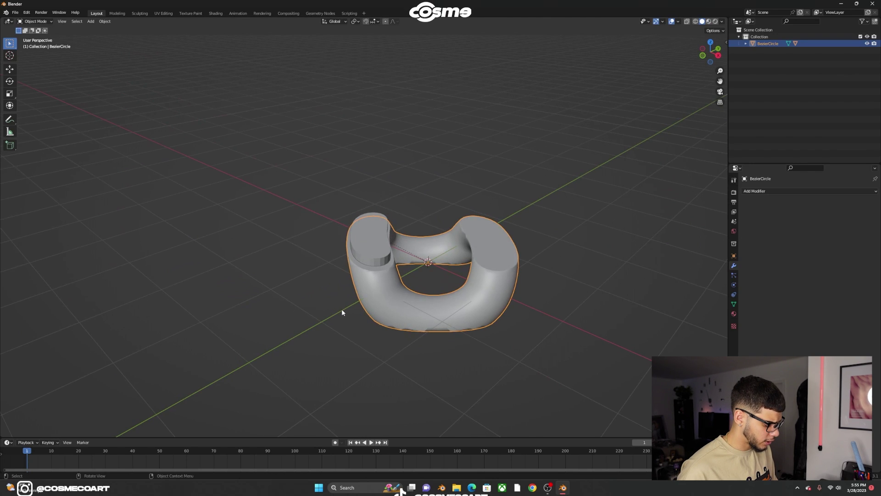
Rotate the link 90 degrees around Z
key("r")
type("z90")
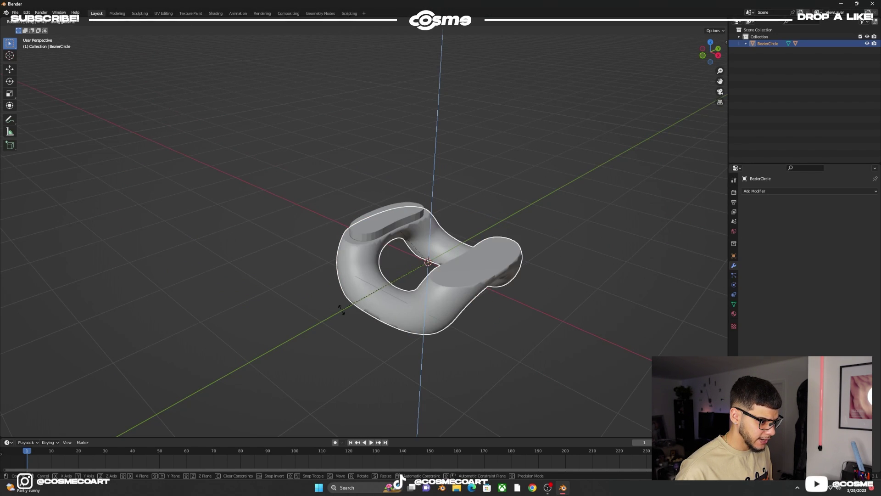
key("Return")
middle_click_drag(340, 307, 453, 331)
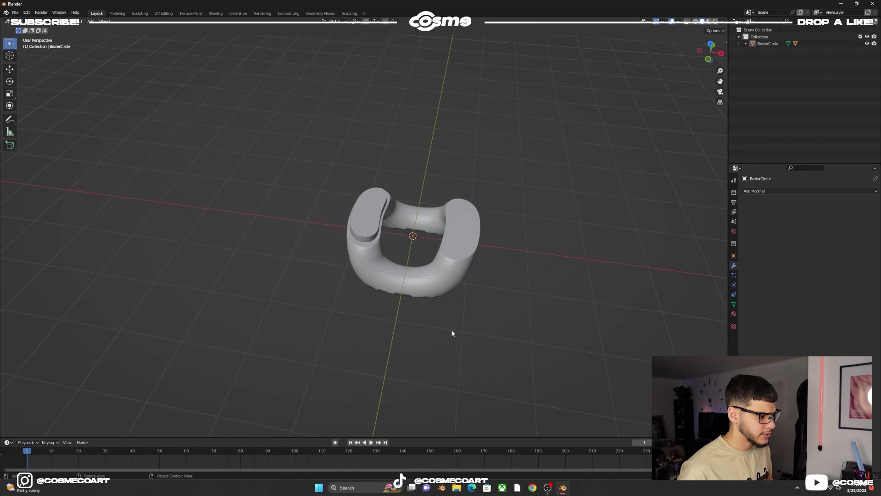
scroll(459, 317, "up", 2)
Apply the link body's transform with Ctrl+A
left_click(479, 288)
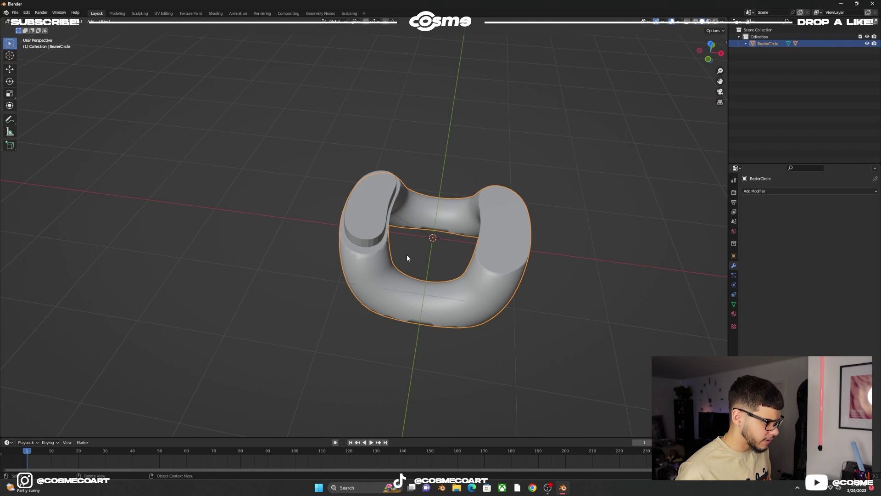
left_click_drag(339, 188, 341, 190)
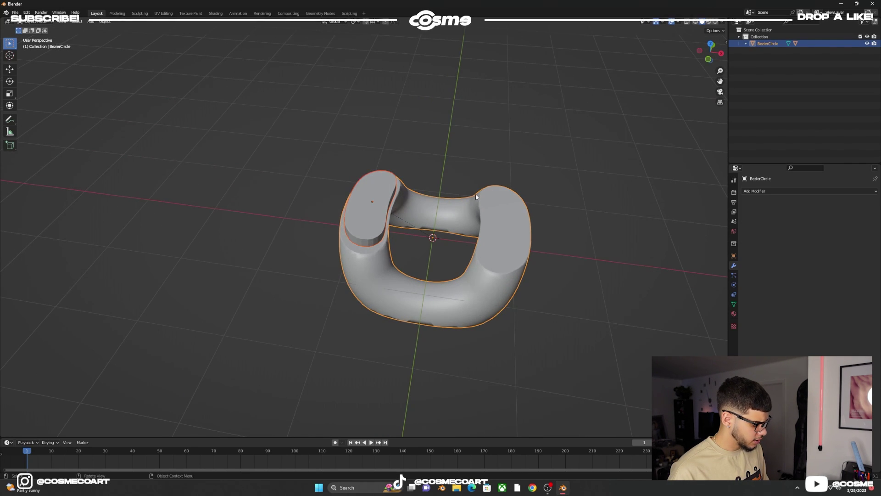
key("ctrl+a")
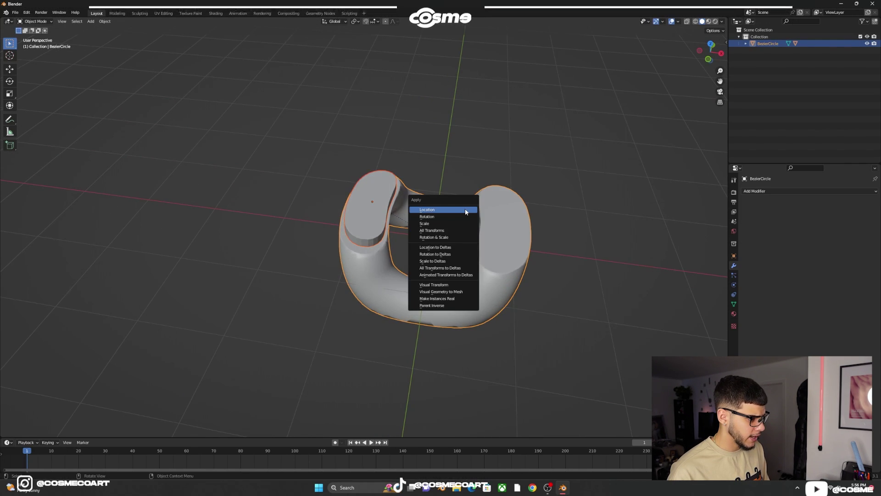
left_click(437, 217)
middle_click_drag(447, 221, 388, 221)
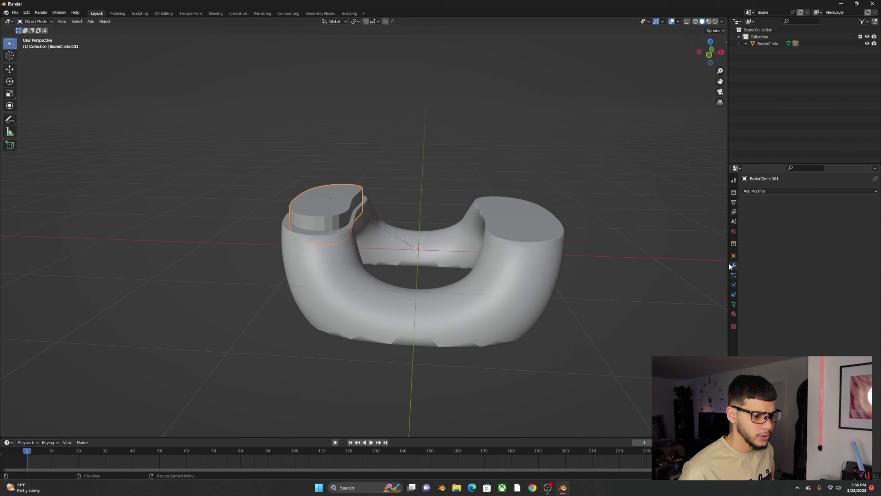
Add a Mirror modifier to BezierCircle.001 with BezierCircle as the mirror object
left_click(766, 192)
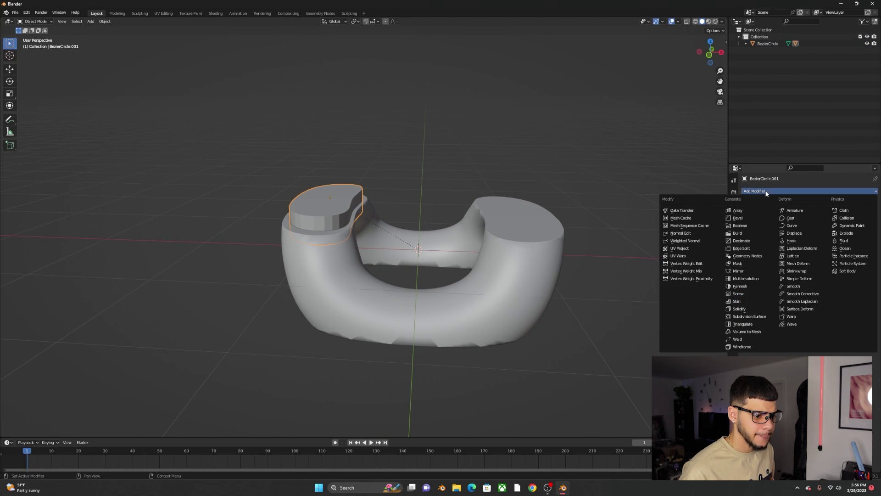
left_click(749, 271)
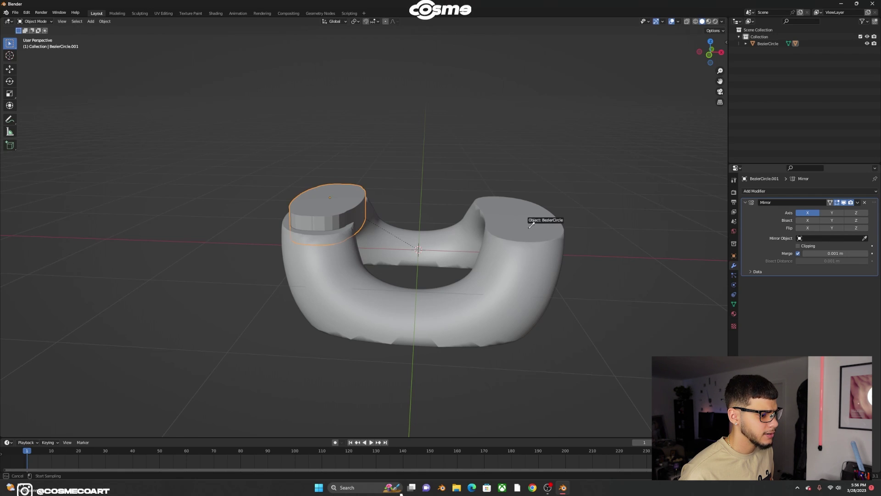
left_click(425, 270)
left_click(448, 154)
middle_click_drag(447, 153, 415, 211)
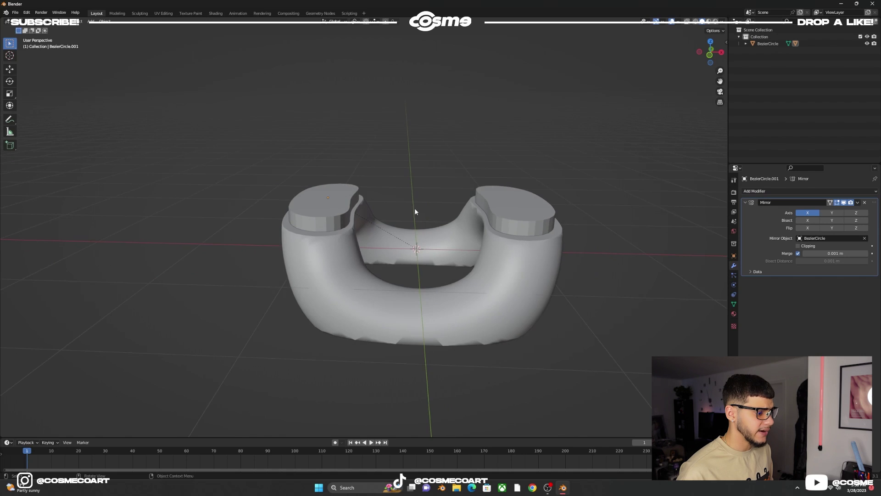
Add a Boolean modifier to BezierCircle cutting with BezierCircle.001, hiding the cutter and keeping the Fast solver
left_click(512, 265)
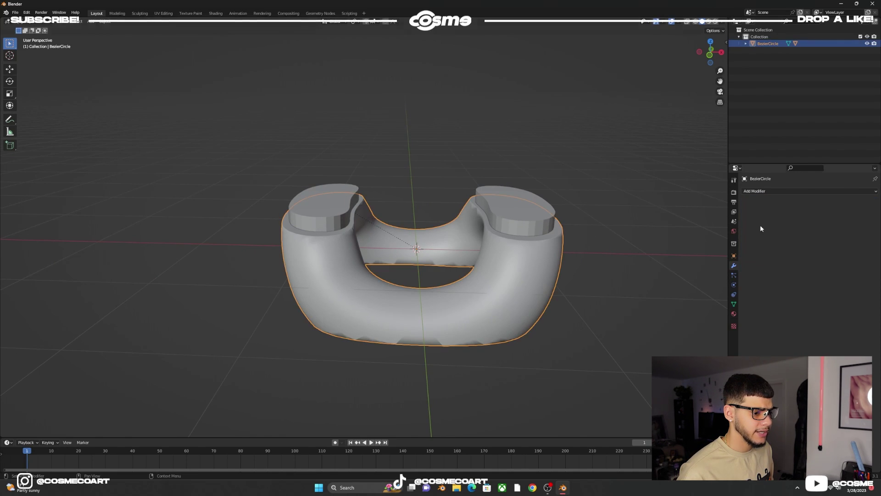
left_click(767, 191)
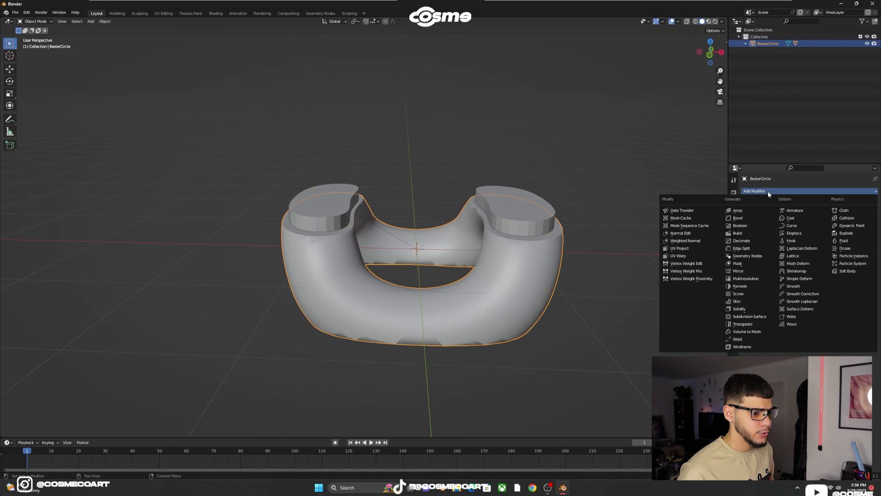
left_click(753, 225)
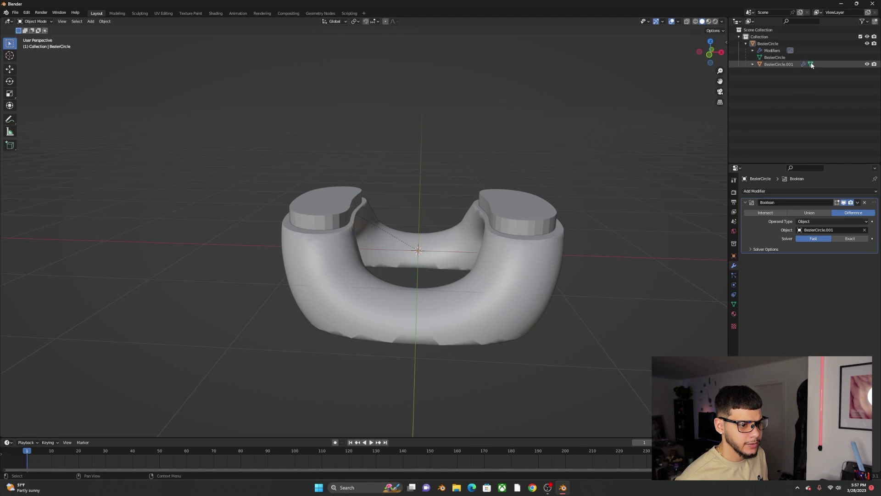
left_click(779, 64)
left_click(867, 64)
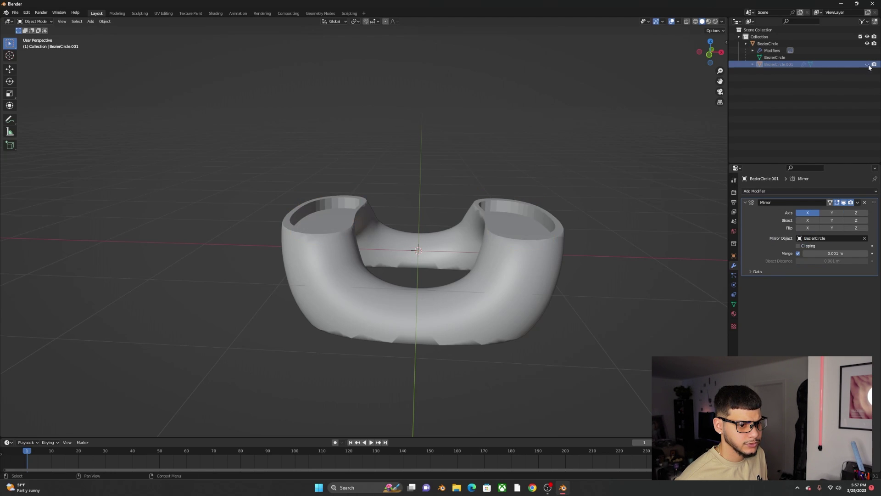
left_click(554, 252)
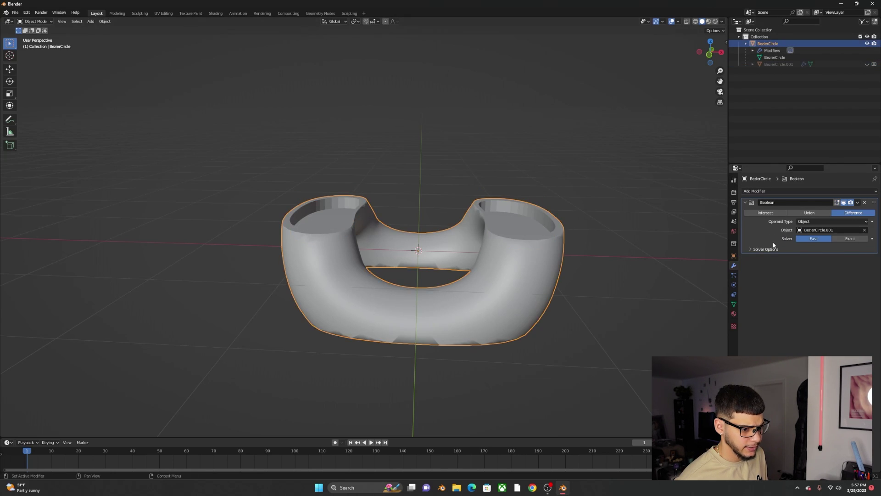
left_click(834, 238)
left_click(825, 238)
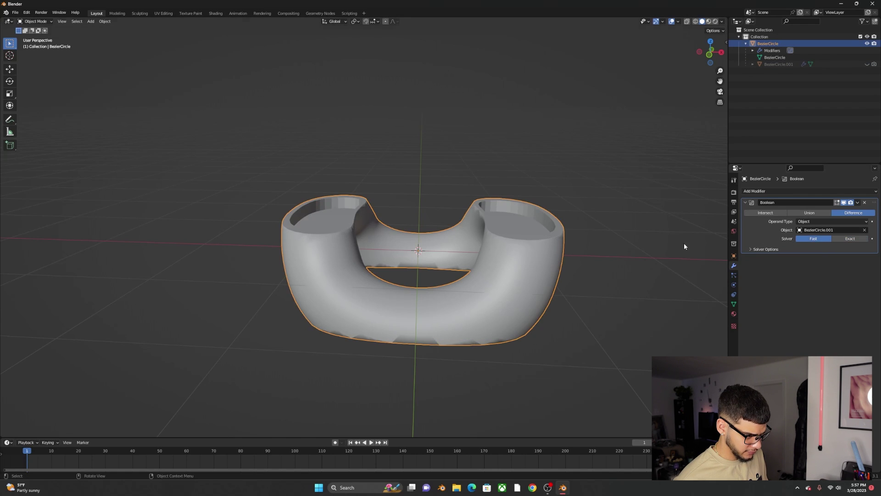
left_click(590, 246)
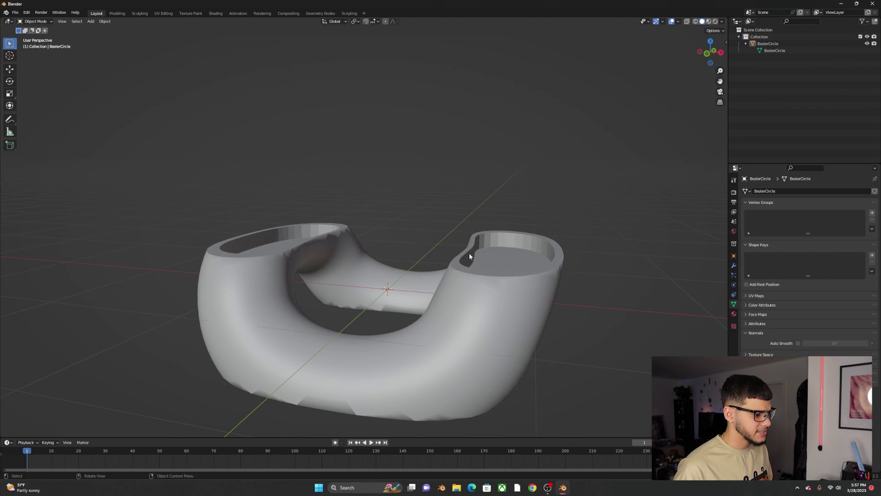
middle_click_drag(321, 257, 261, 236)
Shade the link smooth and enable Auto Smooth at 30°
left_click(261, 236)
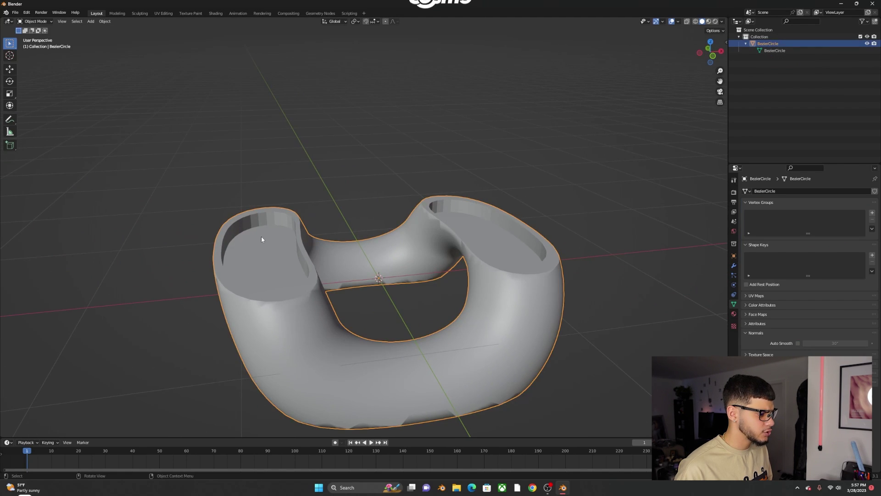
right_click(275, 227)
left_click(276, 228)
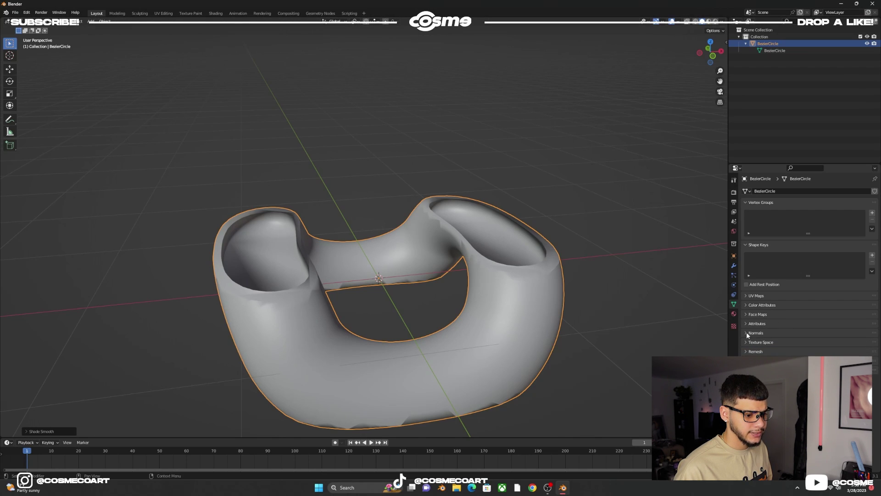
left_click(798, 344)
middle_click_drag(603, 284, 536, 279)
middle_click_drag(441, 277, 376, 251)
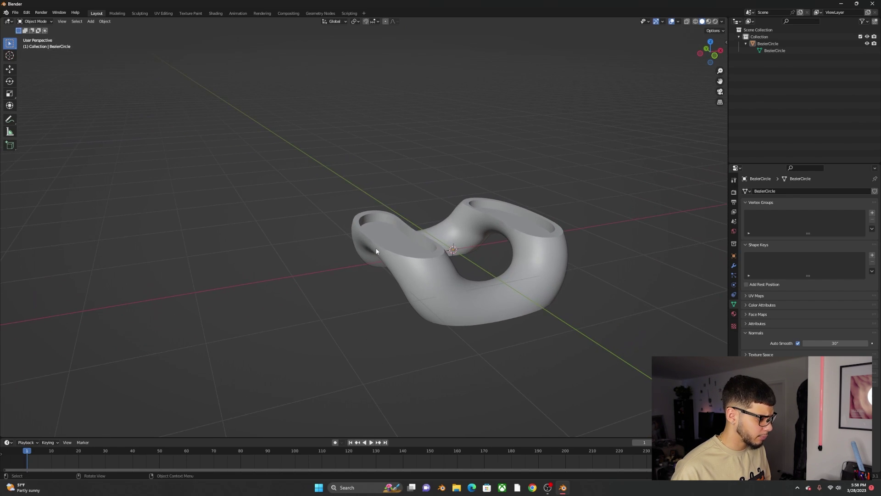
key("shift+a")
Add a Circle mesh and set its vertex count to 8
mouse_move(376, 249)
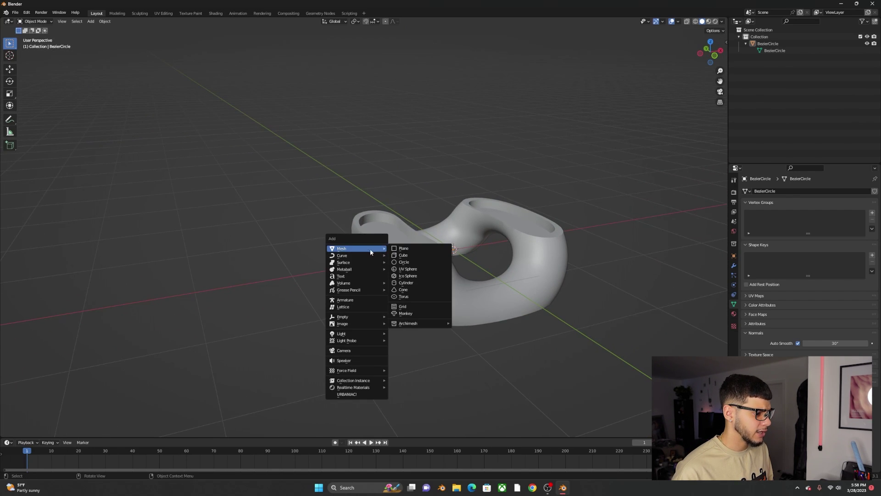
left_click(416, 261)
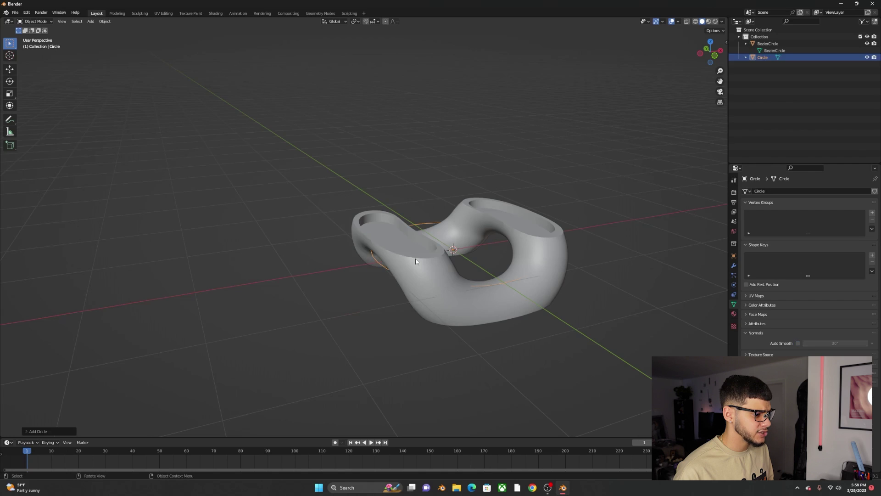
left_click(29, 430)
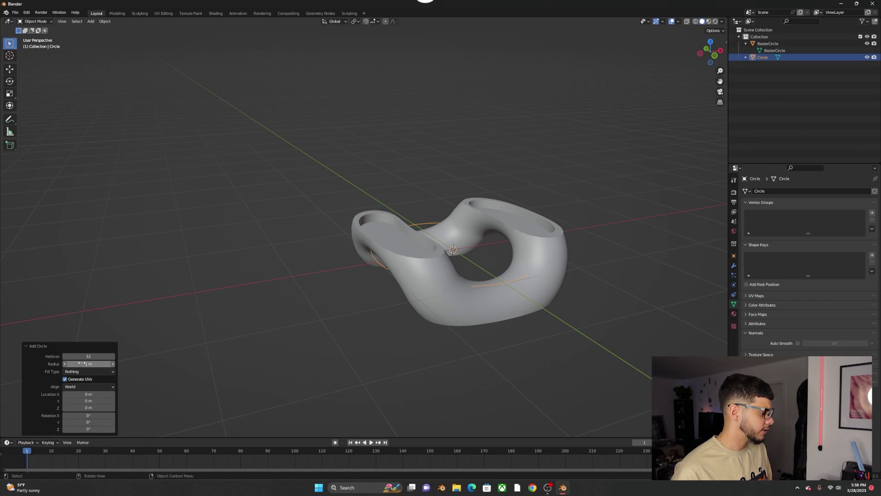
left_click_drag(84, 357, 73, 356)
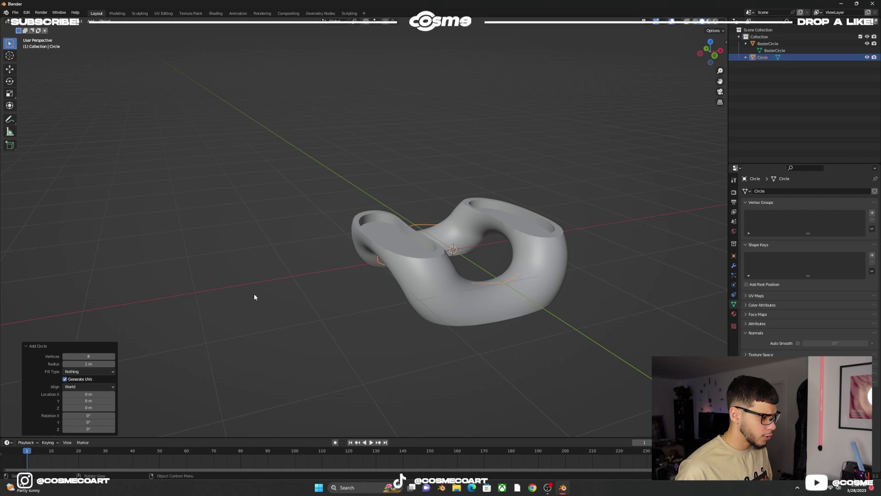
middle_click_drag(254, 293, 296, 305)
Isolate the circle in local view and fill it with a single octagonal face
key("KP_Divide")
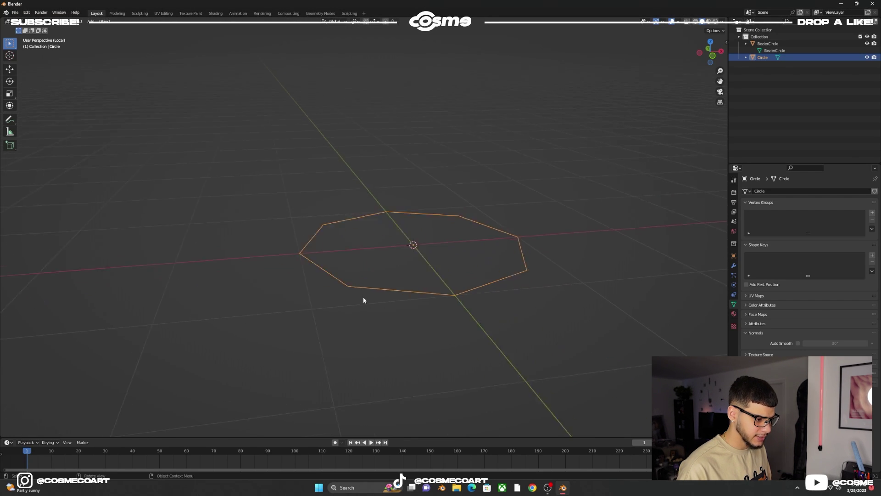
scroll(378, 262, "down", 1)
middle_click_drag(378, 261, 368, 263)
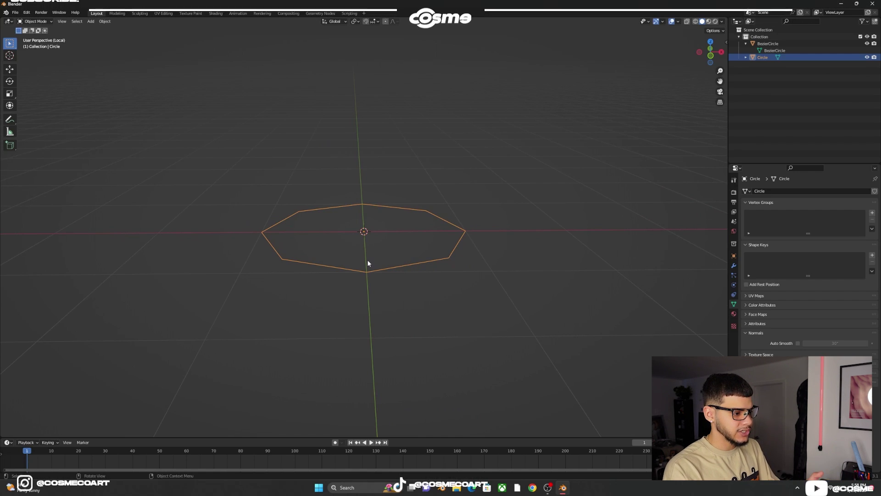
middle_click_drag(400, 232, 400, 237)
key("Tab")
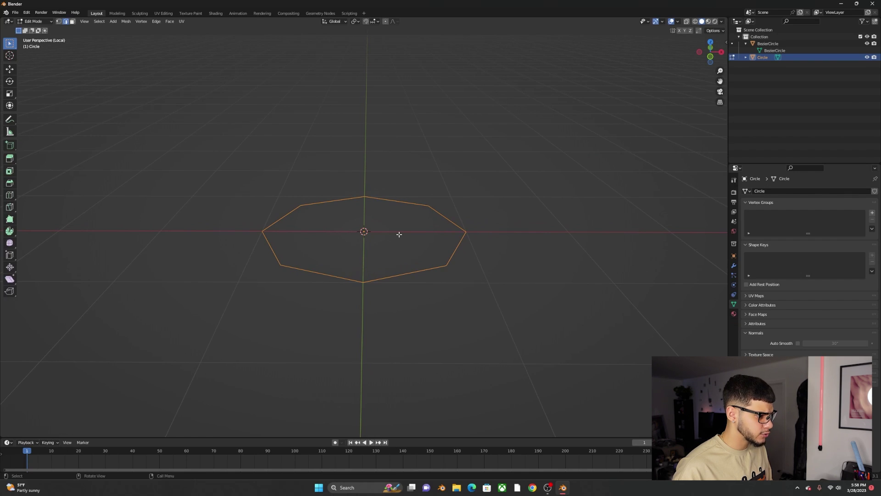
key("f")
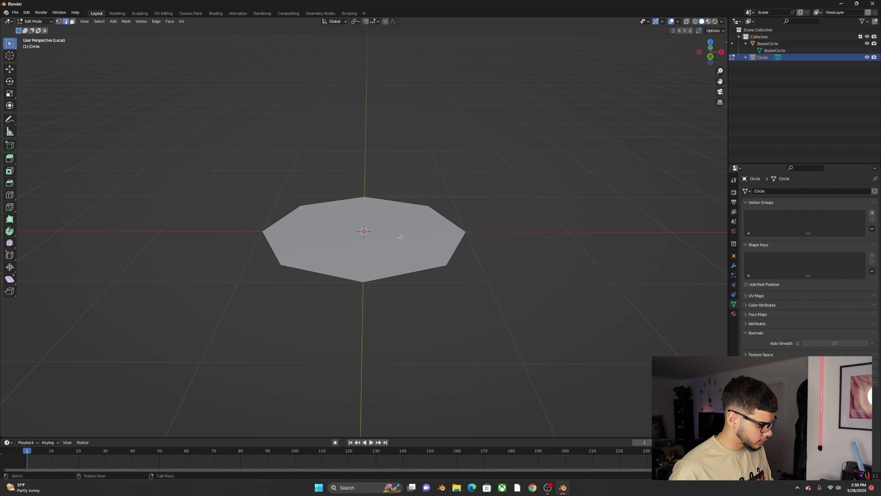
Extrude the octagonal face upward about 1.6 m into a prism
key("a")
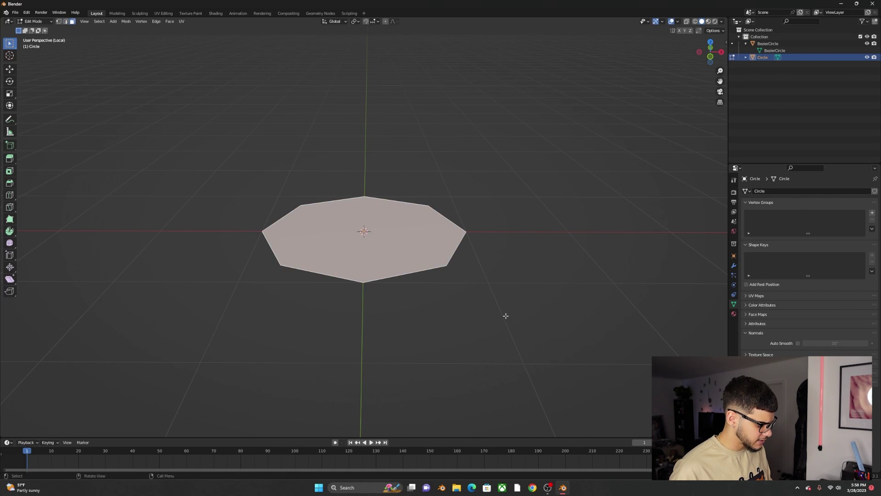
key("e")
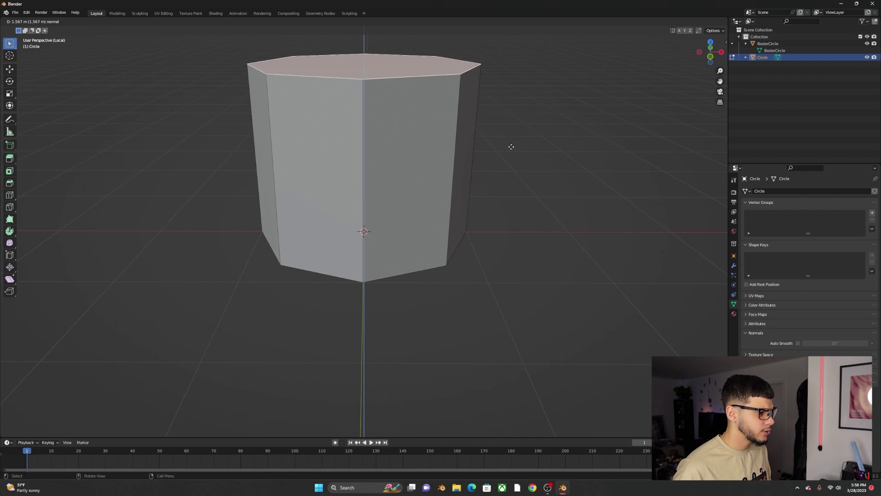
left_click(510, 142)
middle_click_drag(414, 354, 378, 338)
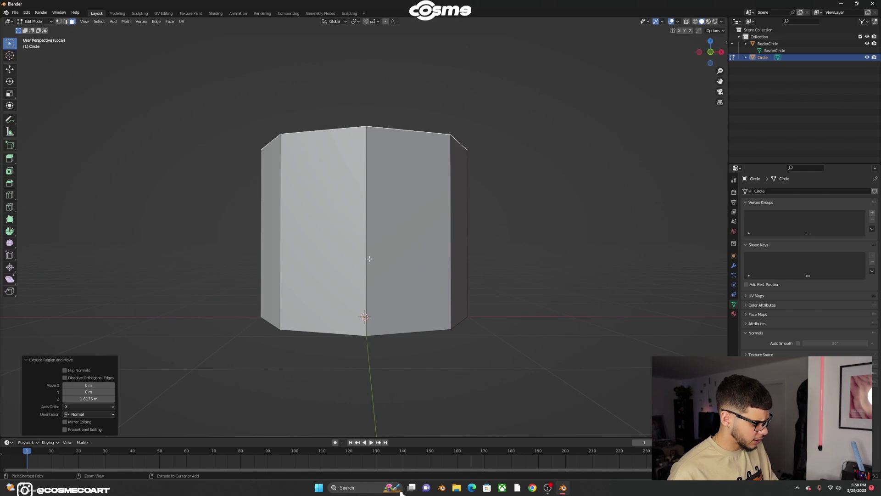
Loop-cut the prism at its middle and widen that loop to 1.994
key("ctrl+r")
left_click(357, 216)
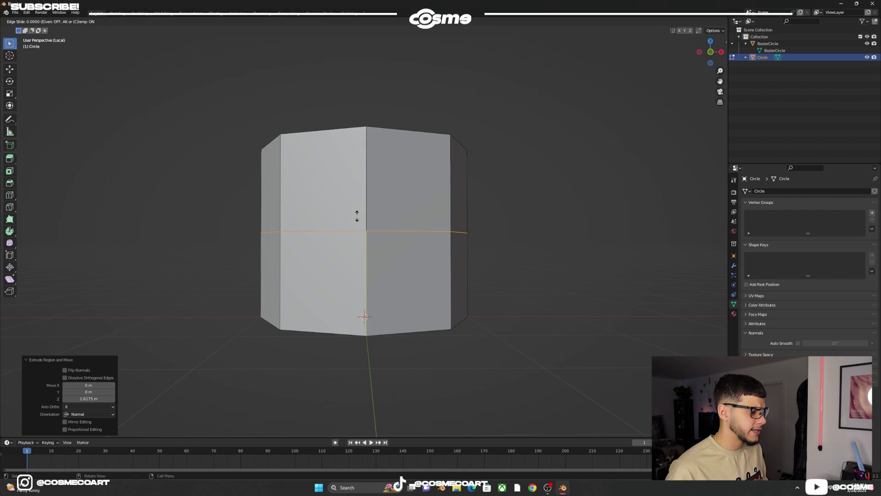
right_click(413, 203)
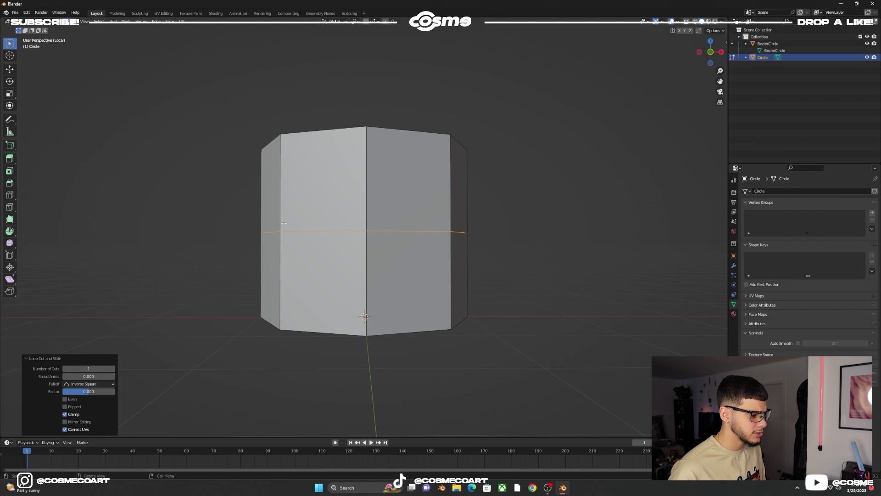
scroll(448, 253, "down", 3)
key("s")
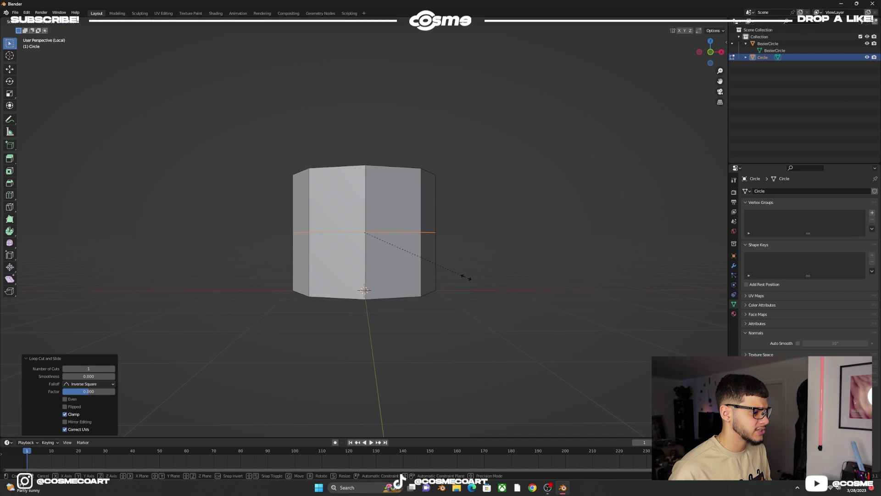
left_click(562, 297)
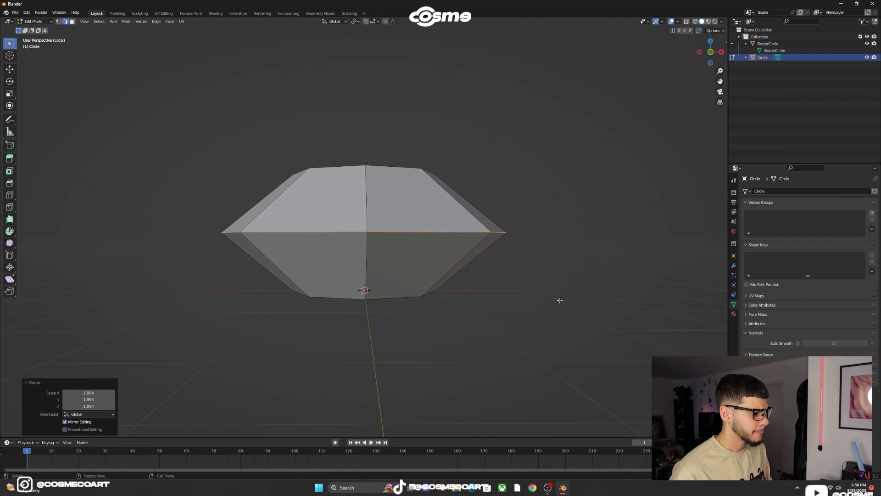
Shrink the prism's bottom edge loop down toward a point
left_click(403, 297, "alt")
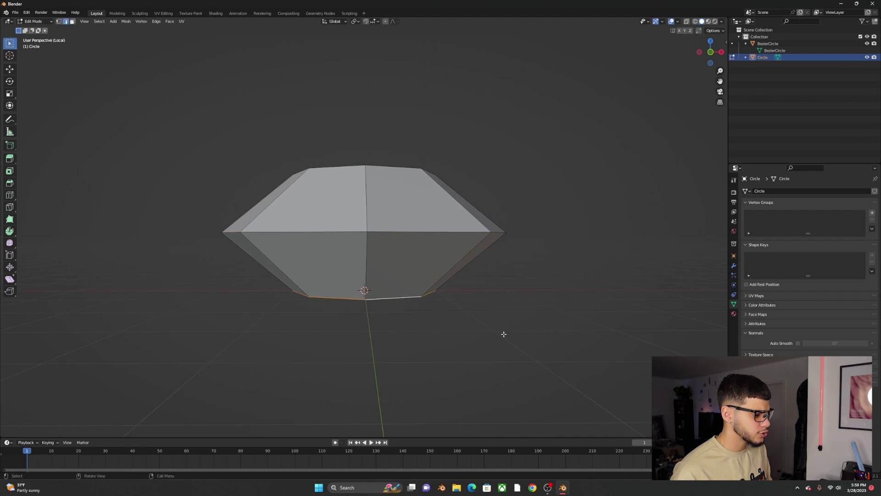
key("s")
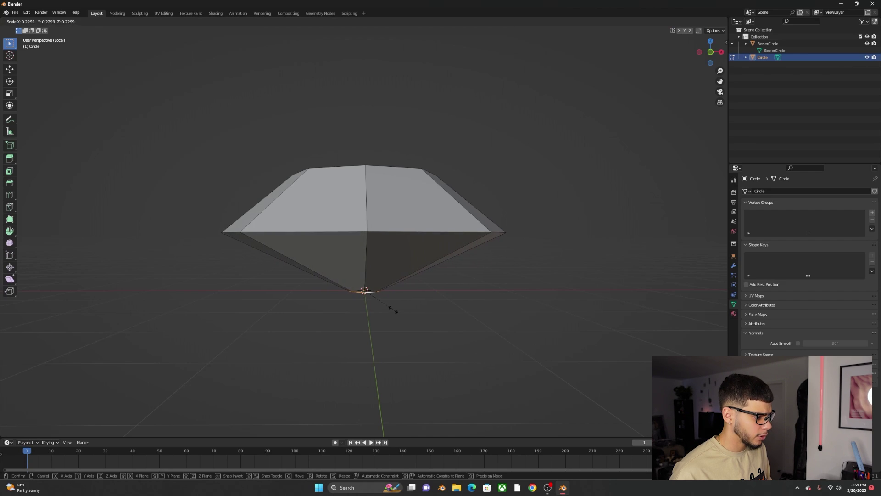
left_click(366, 300)
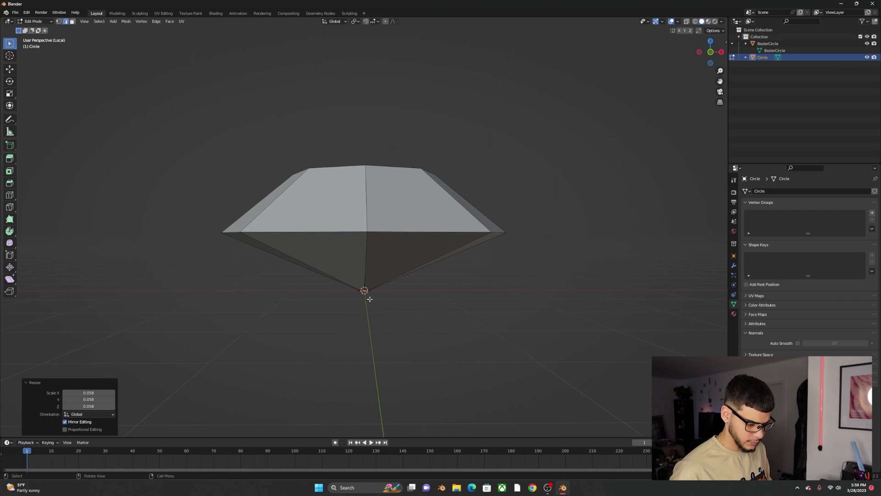
key("KP_Decimal")
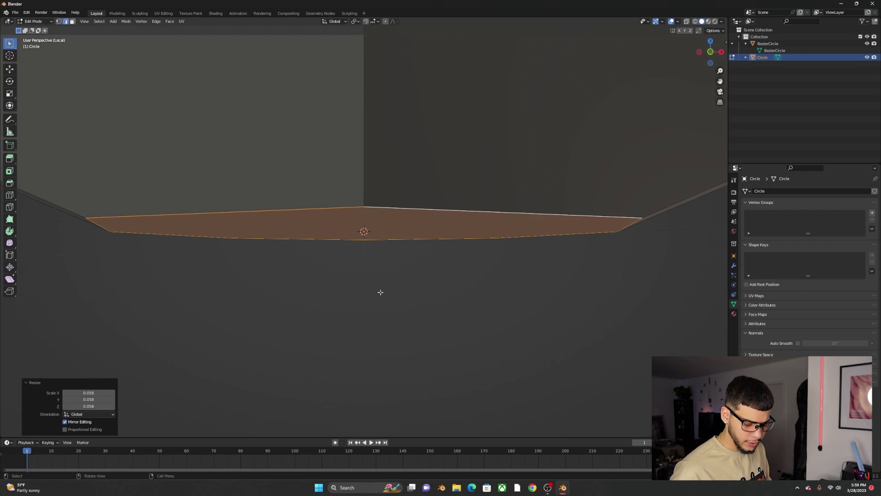
middle_click_drag(380, 292, 526, 329)
key("s")
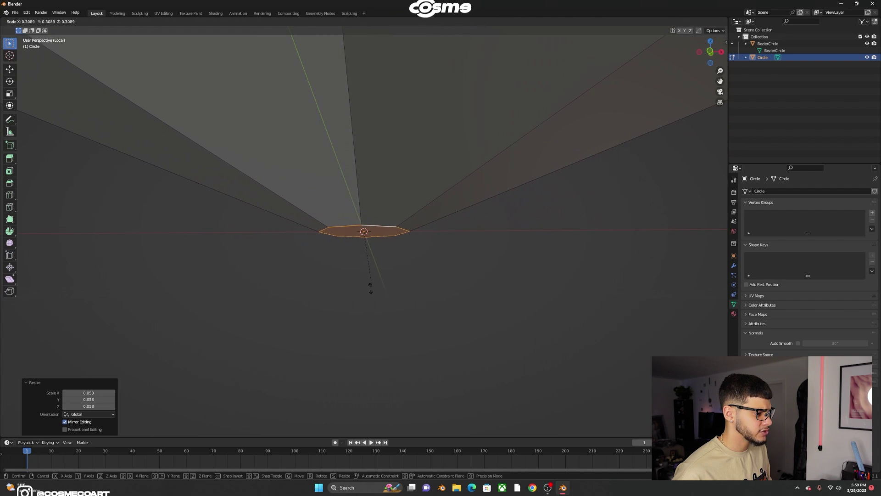
left_click(351, 262)
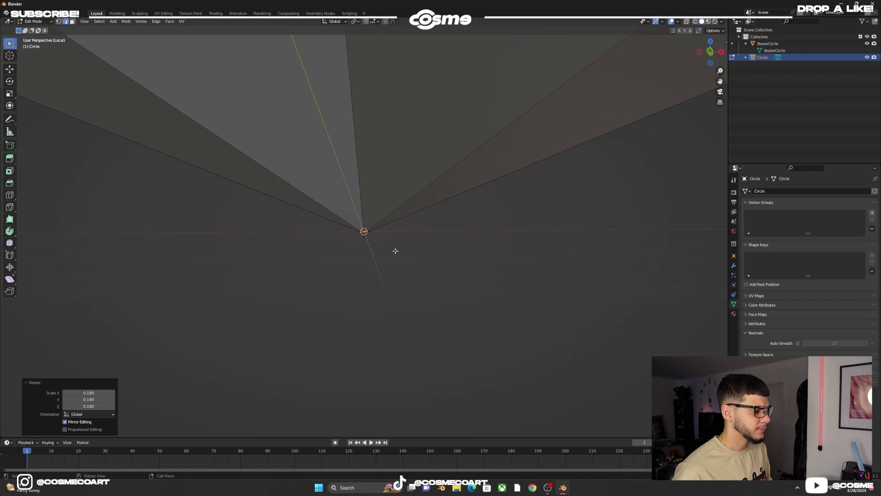
middle_click_drag(398, 255, 390, 251)
Lower the gem's bottom point along Z to form the pointed base
key("g")
key("x")
key("z")
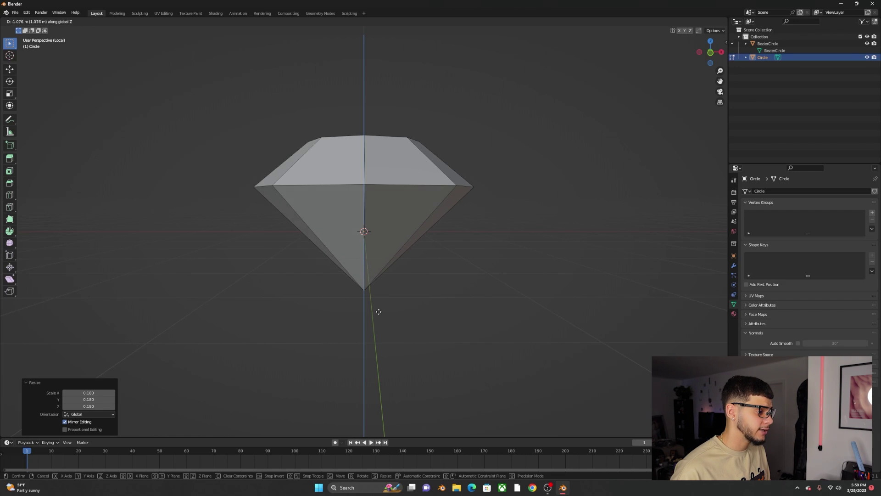
left_click(378, 309)
middle_click_drag(379, 309, 412, 307)
left_click(476, 284)
middle_click_drag(385, 208, 378, 214)
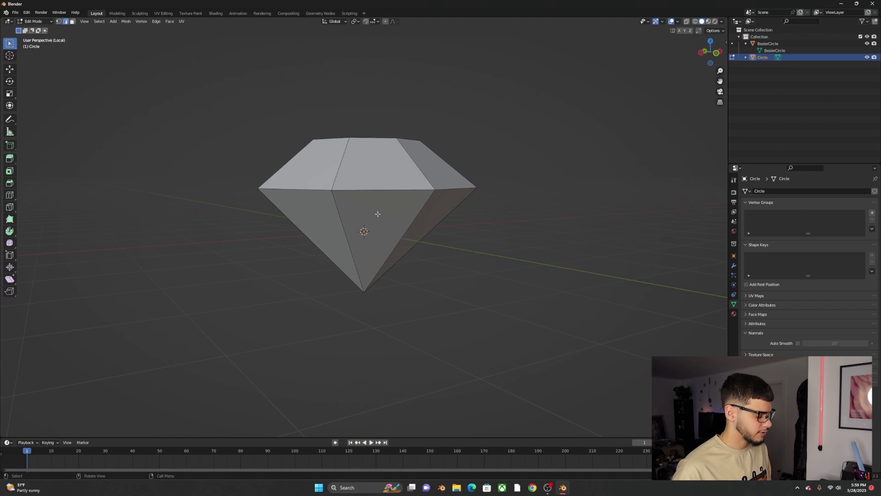
Add an edge loop at the rim, scale it slightly outward as a girdle, and return to Object Mode
left_click(329, 163)
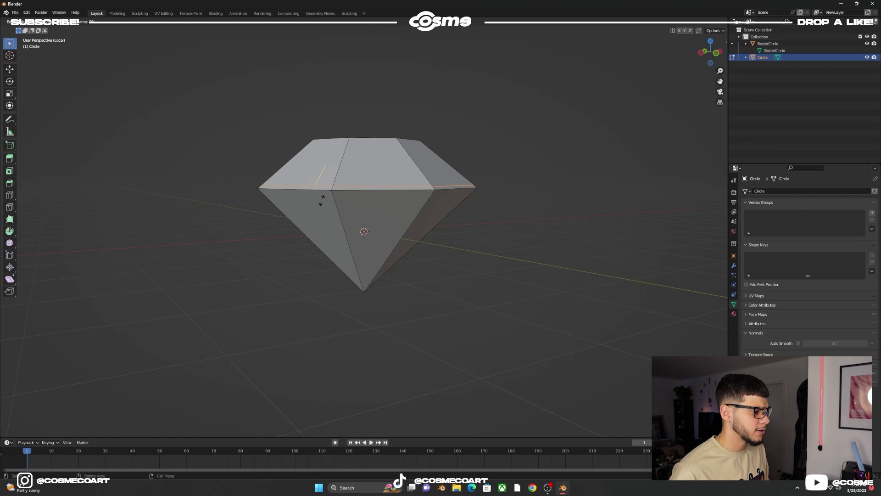
left_click(322, 200)
key("s")
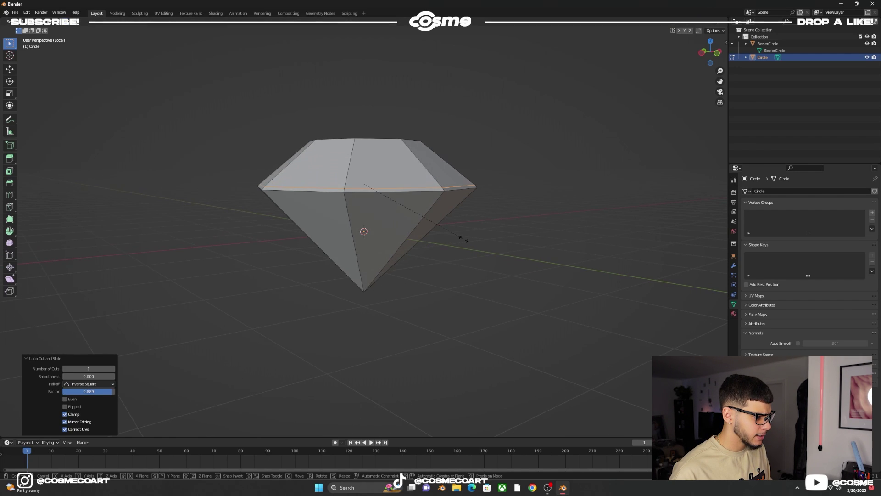
left_click(466, 239)
left_click(464, 235)
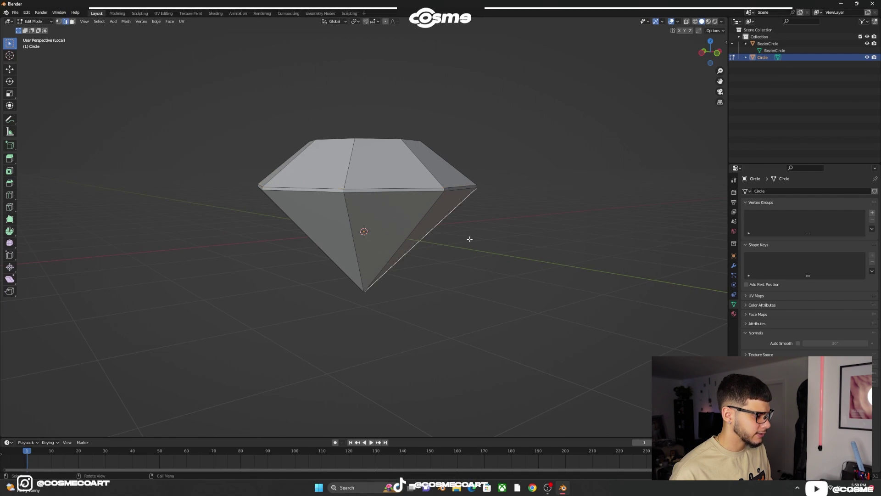
key("Tab")
left_click(462, 230)
middle_click_drag(462, 230, 262, 232)
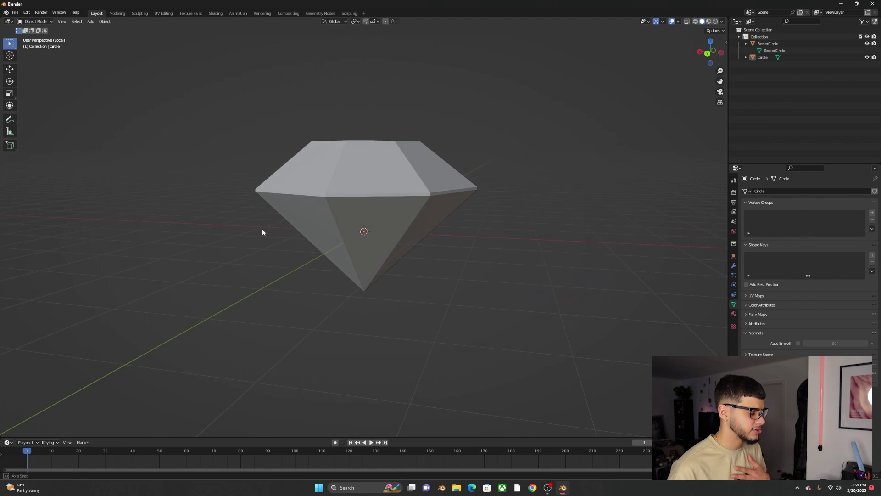
Exit local view and scale the diamond down to a much smaller size
scroll(335, 228, "down", 1)
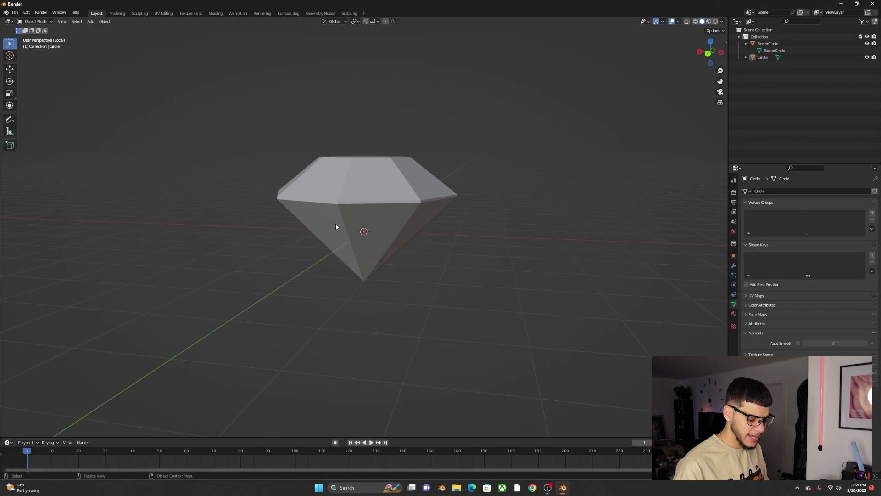
key("KP_Divide")
middle_click_drag(396, 259, 420, 247)
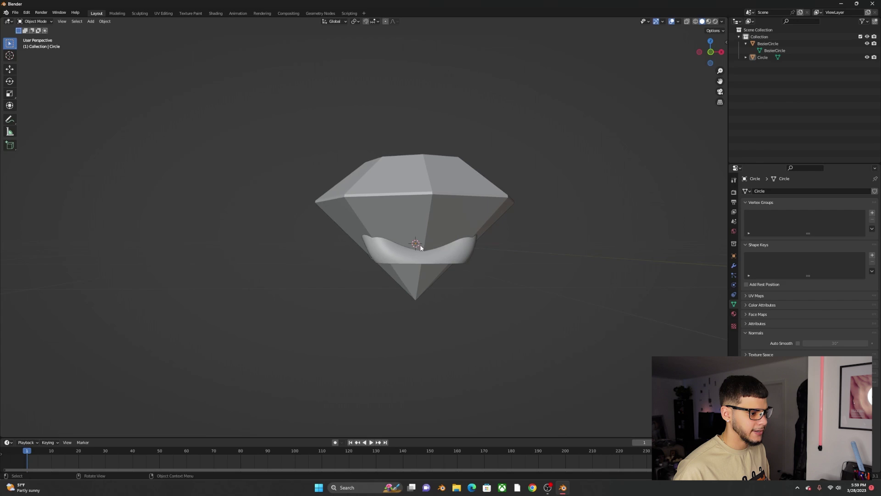
left_click(440, 229)
key("s")
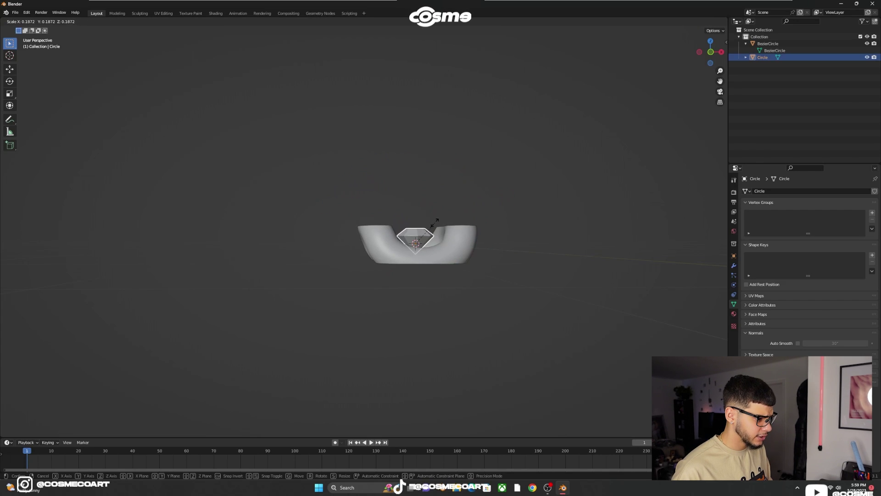
left_click(427, 232)
middle_click_drag(427, 232, 486, 284)
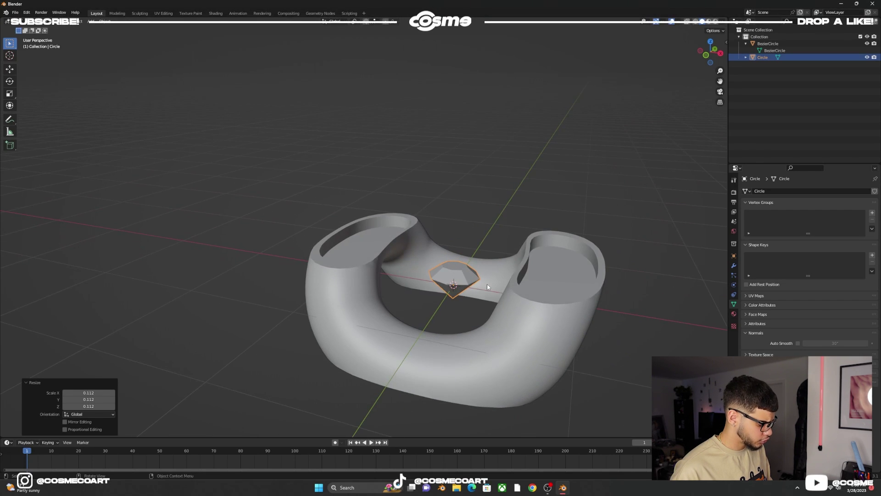
key("s")
left_click(469, 285)
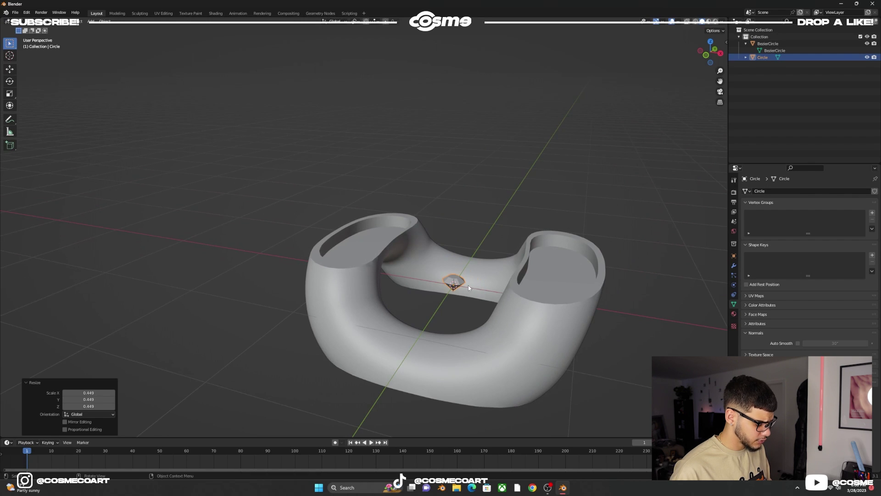
Move the diamond onto the link's recessed face
key("g")
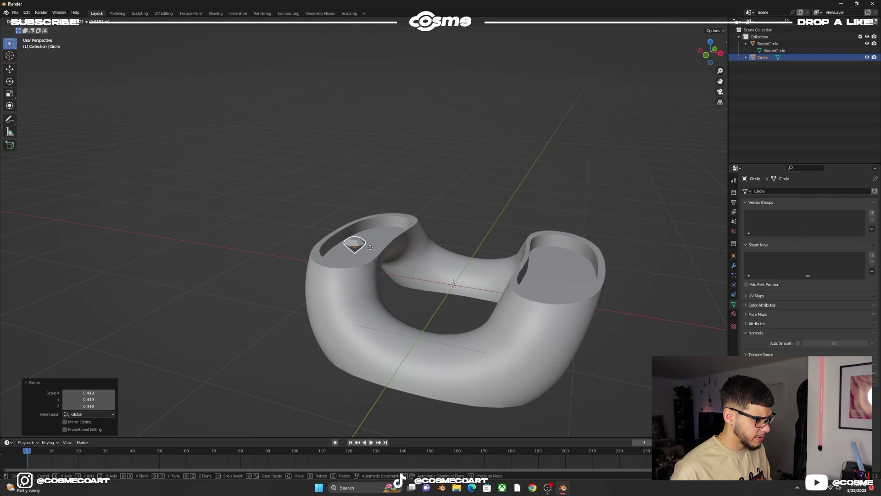
left_click(371, 253)
middle_click_drag(371, 253, 428, 276)
key("KP_7")
scroll(428, 276, "up", 5)
Sink the diamond slightly into the surface along Z
key("g")
key("z")
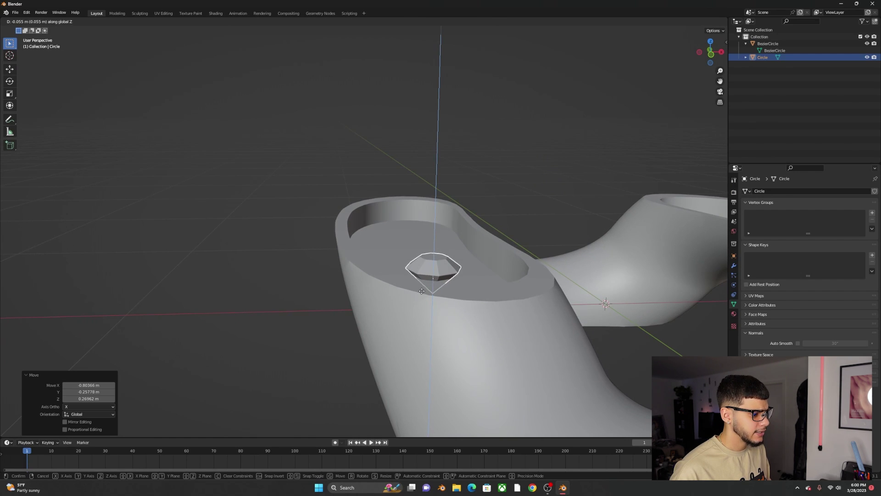
left_click(418, 293)
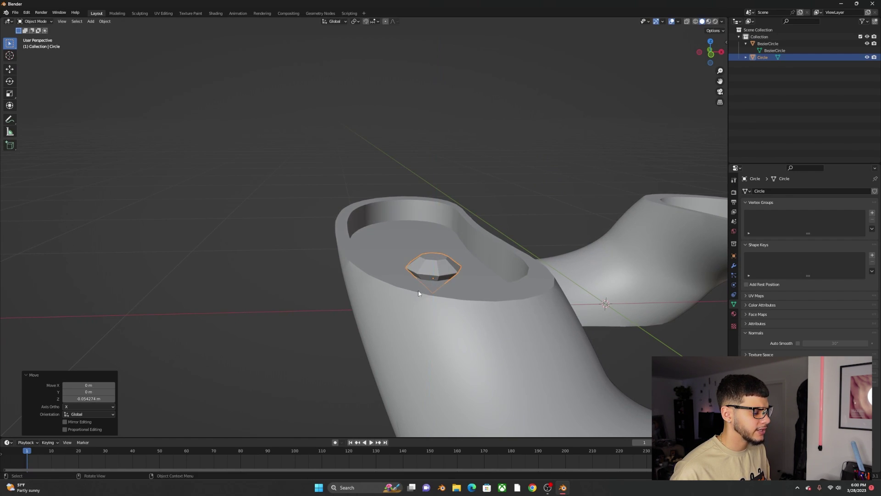
key("KP_7")
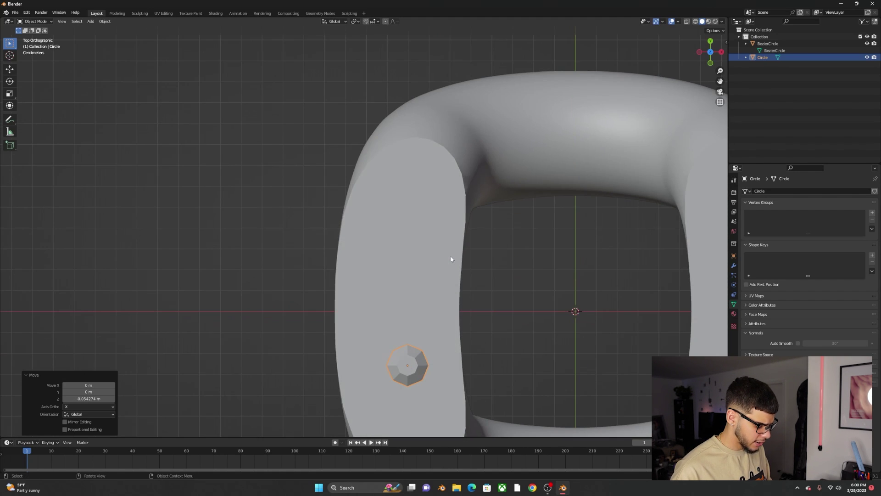
scroll(451, 266, "down", 1)
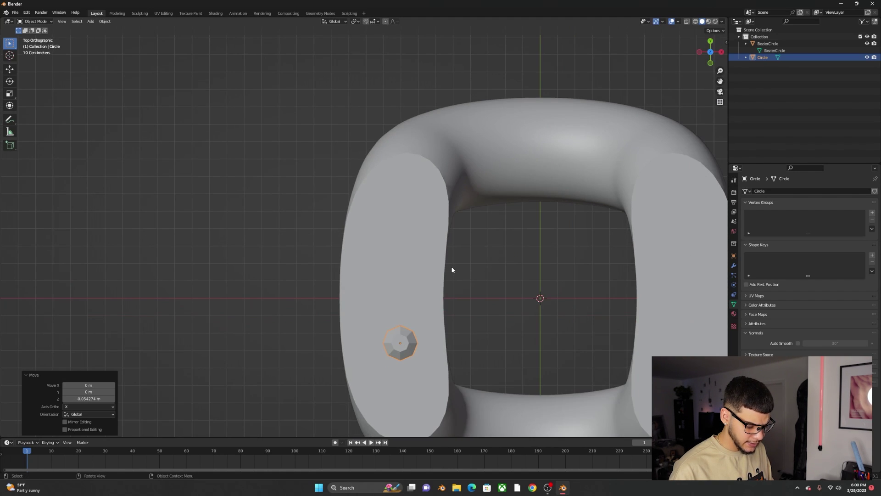
Reposition the diamond near the top of the recess, around X 0.061 m, Y 0.843 m
key("g")
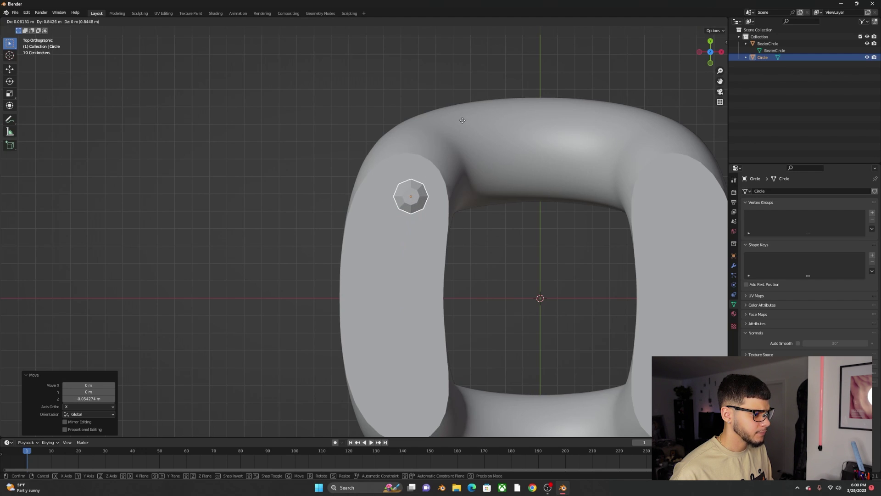
left_click(462, 120)
middle_click_drag(450, 246, 442, 212)
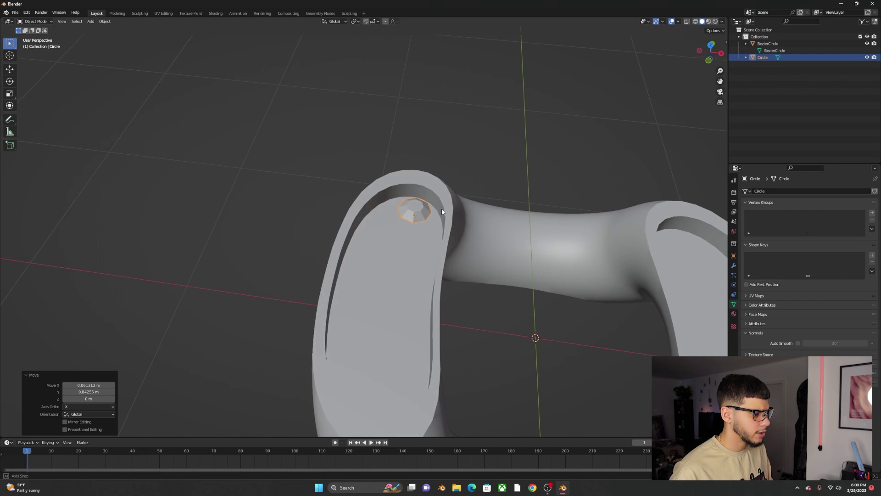
key("s")
right_click(452, 234)
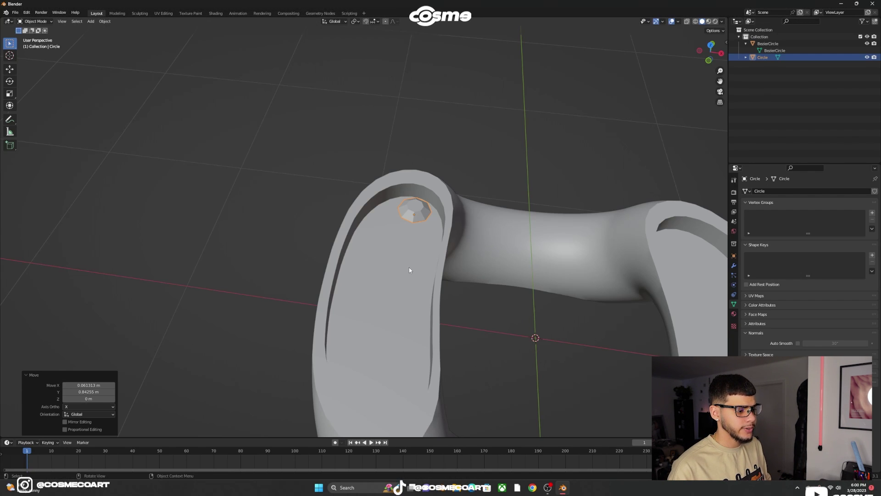
key("KP_7")
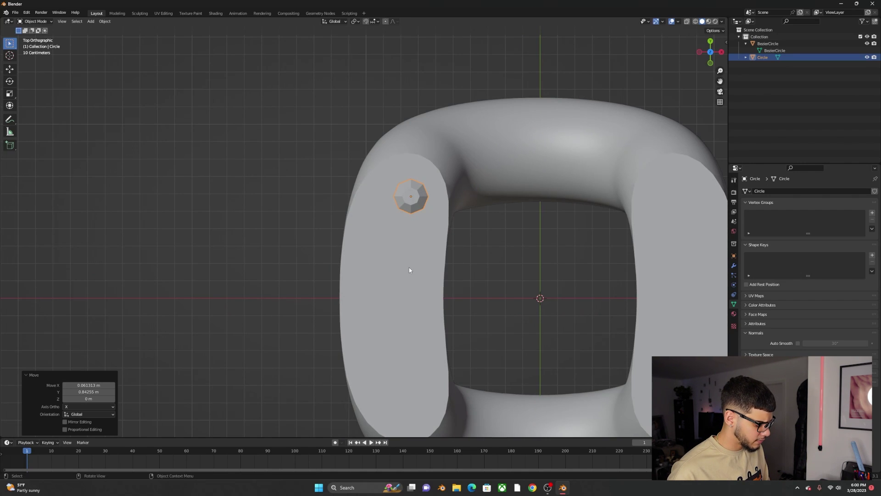
Duplicate the diamond repeatedly, placing copies in two staggered columns down the recess
key("shift+d")
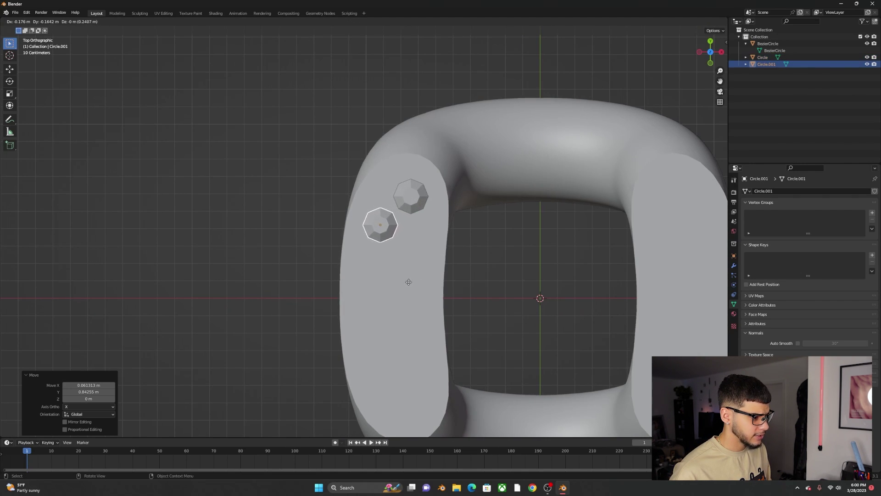
left_click(407, 286)
key("shift+d")
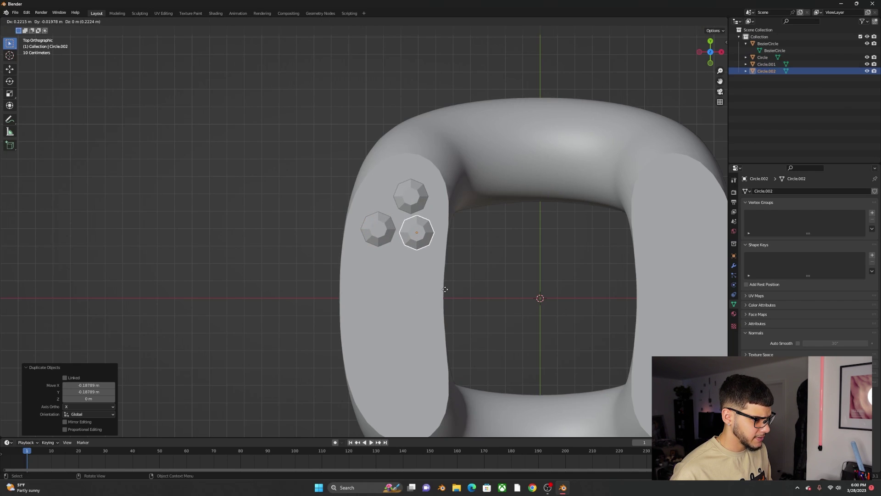
left_click(446, 289)
key("shift+d")
left_click(400, 328)
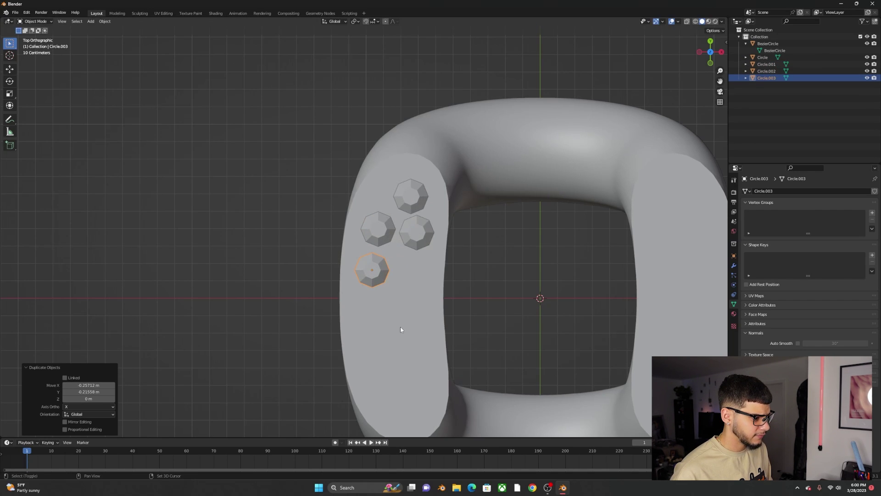
key("shift+d")
key("shift+d")
left_click(402, 369)
key("shift+d")
left_click(440, 370)
key("shift+d")
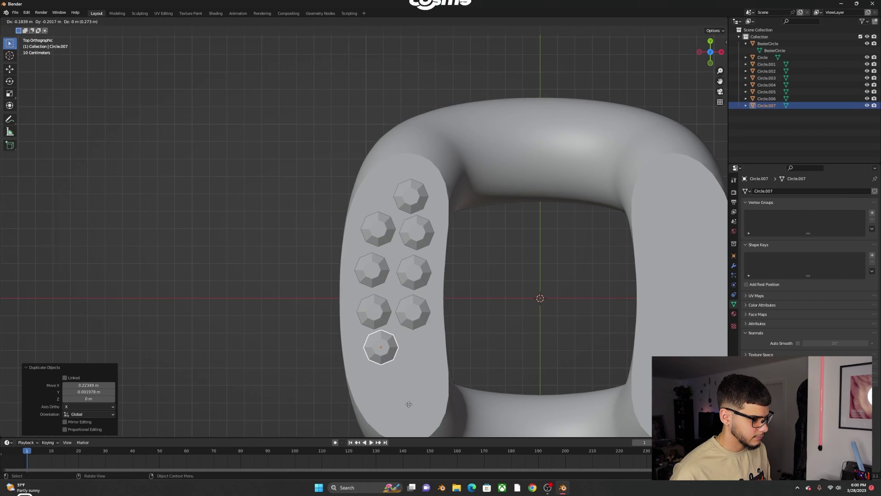
left_click(403, 409)
key("shift+d")
left_click(441, 407)
key("shift+d")
left_click(399, 386)
key("shift+d")
left_click(418, 396)
left_click(385, 381)
Nudge a bottom diamond sideways along X, then duplicate one of the upper diamonds
key("g")
key("x")
left_click(380, 358)
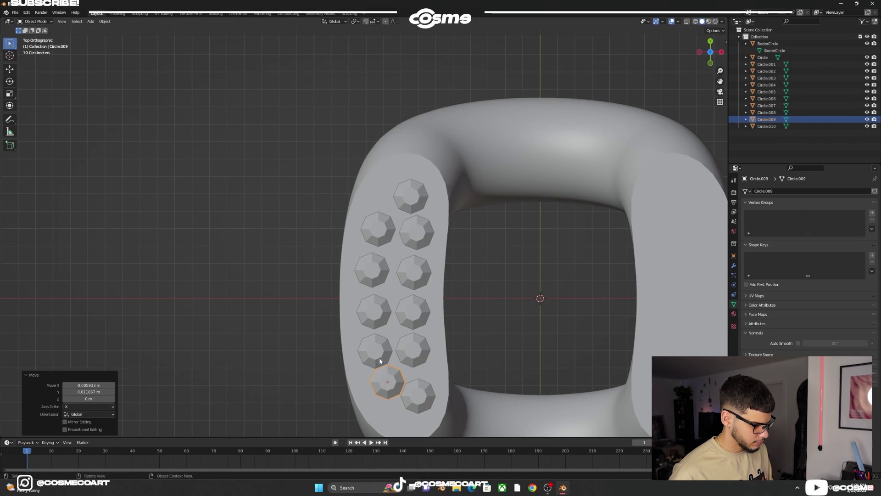
middle_click_drag(427, 362, 382, 240)
left_click(376, 233)
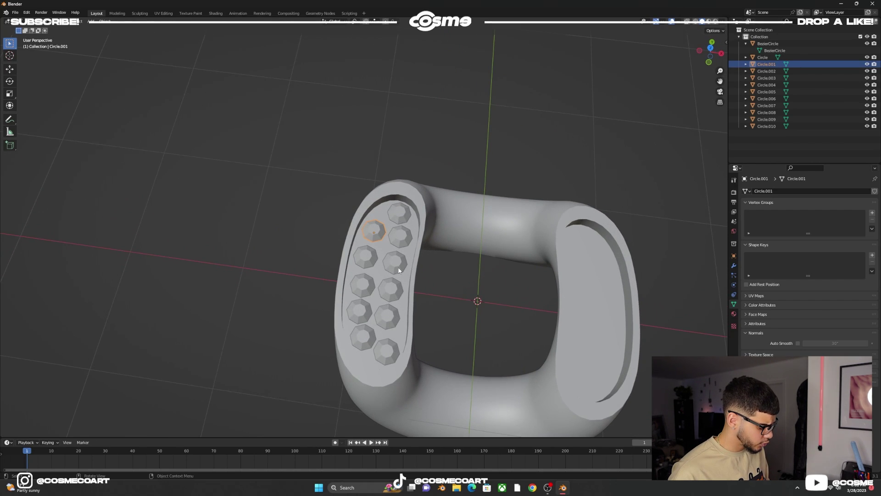
key("KP_7")
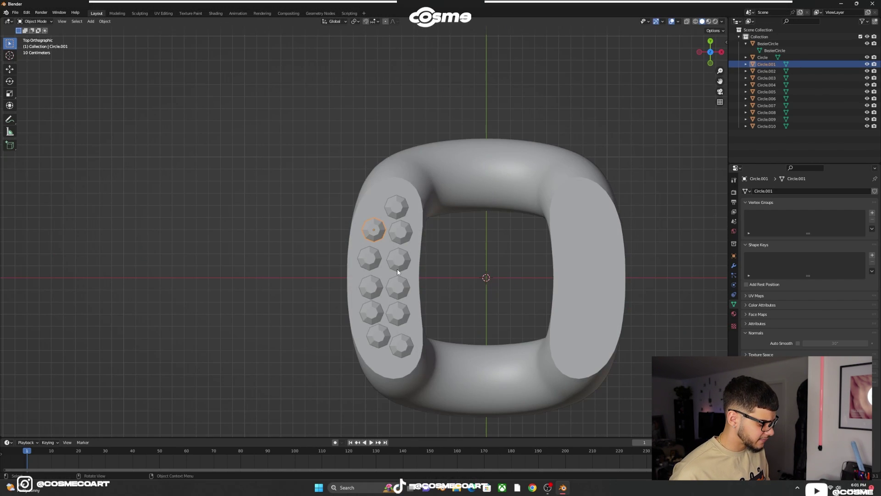
key("shift+d")
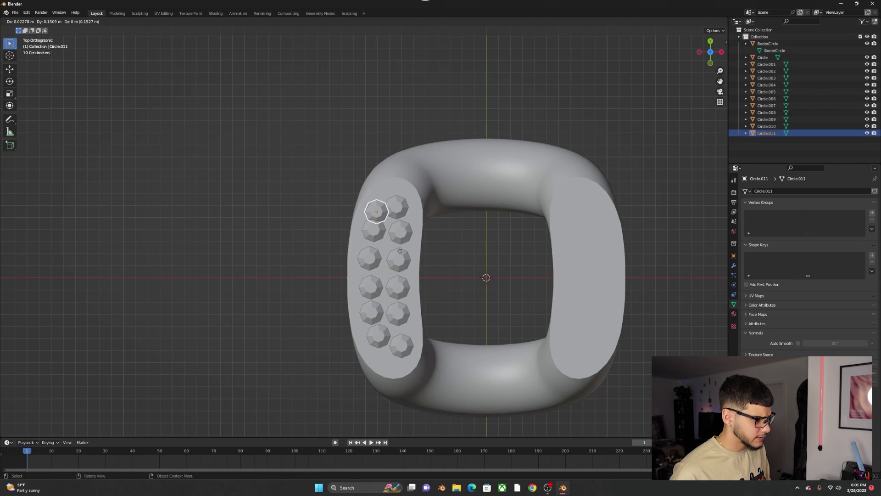
Scale a gem copy down to a small diamond and duplicate it into the first gaps
left_click(401, 250)
key("s")
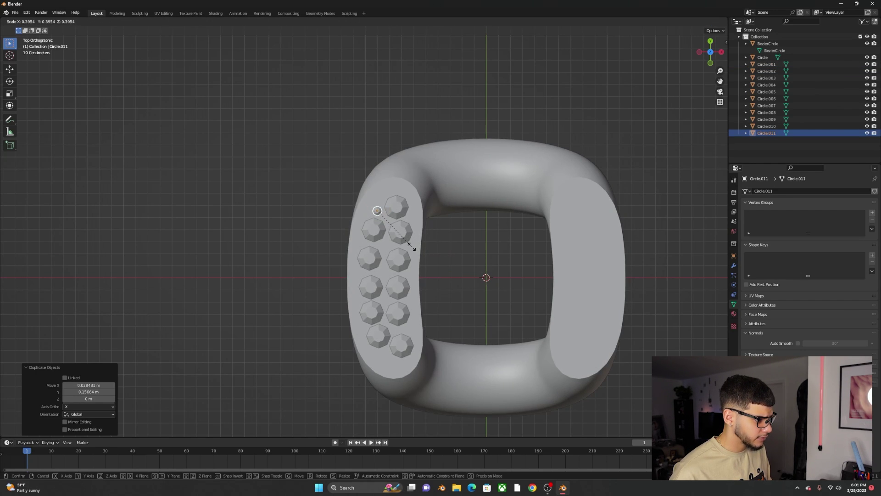
left_click(414, 247)
key("shift+d")
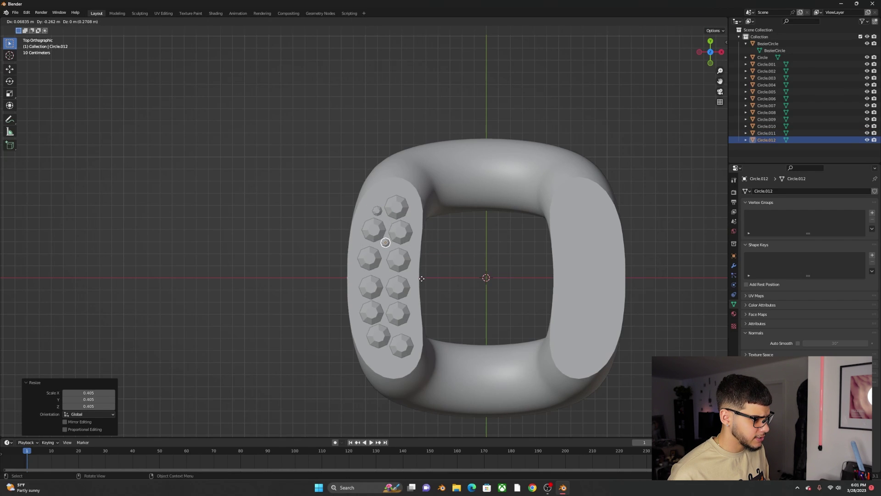
left_click(420, 281)
key("shift+d")
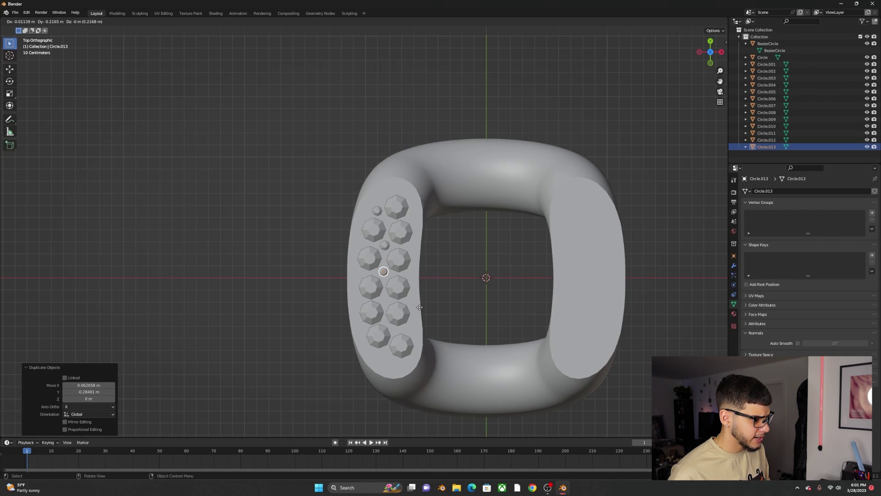
key("shift+d")
left_click(421, 334)
Fill more gaps between the large stones with small diamond copies, checking from top view
key("shift+d")
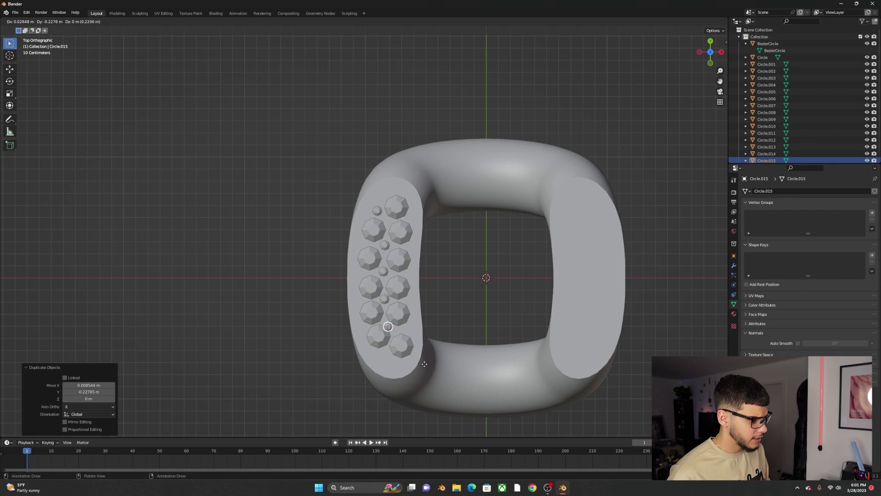
left_click(420, 389)
key("shift+d")
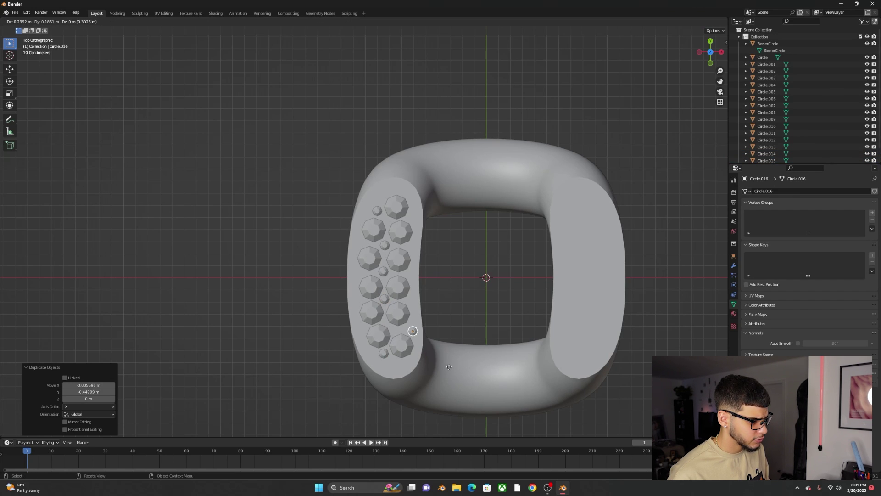
left_click(445, 365)
key("shift+d")
left_click(432, 367)
middle_click_drag(422, 298, 411, 274)
key("KP_7")
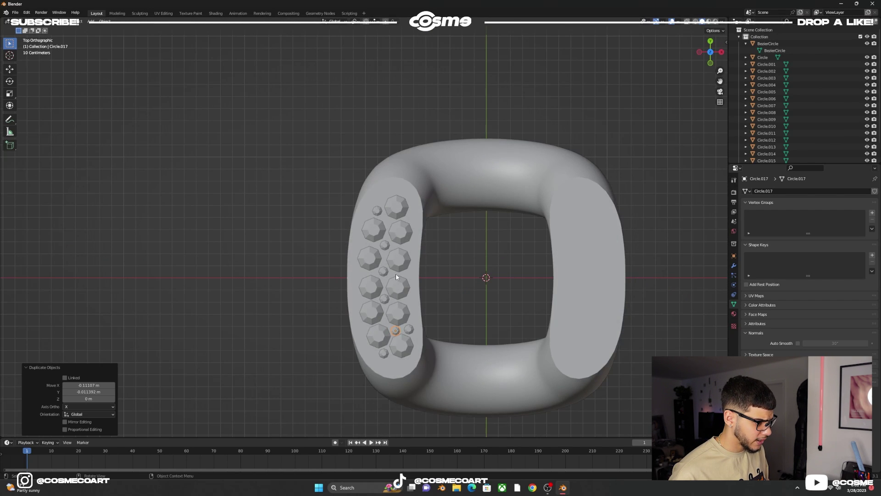
left_click(389, 250)
middle_click_drag(388, 250, 393, 275)
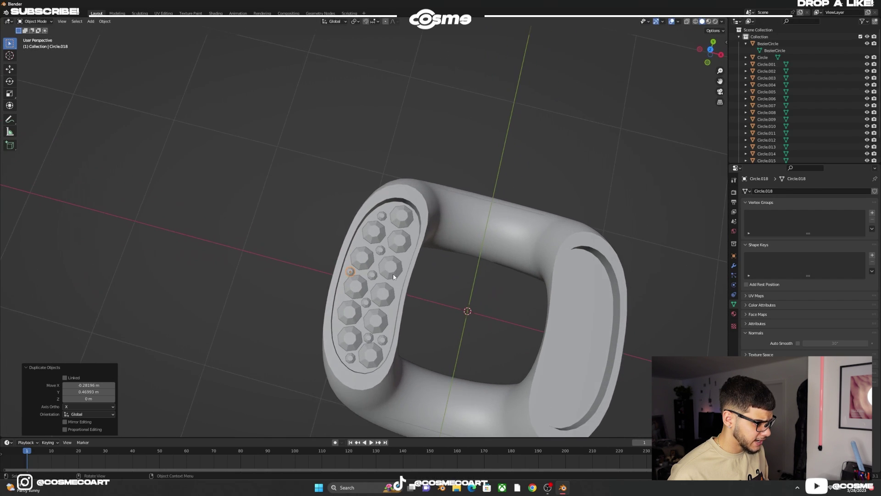
key("KP_7")
key("g")
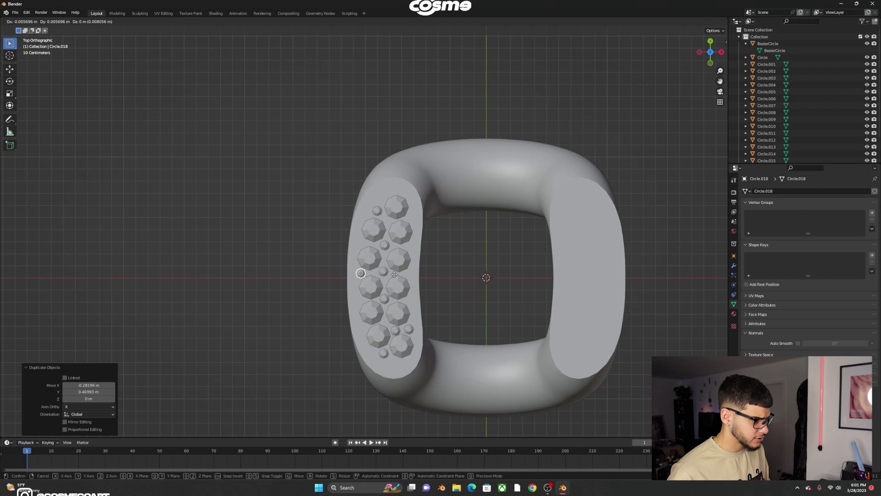
left_click(395, 274)
Add the last small gem copies near the band's top and lower left, then box-select everything
key("shift+d")
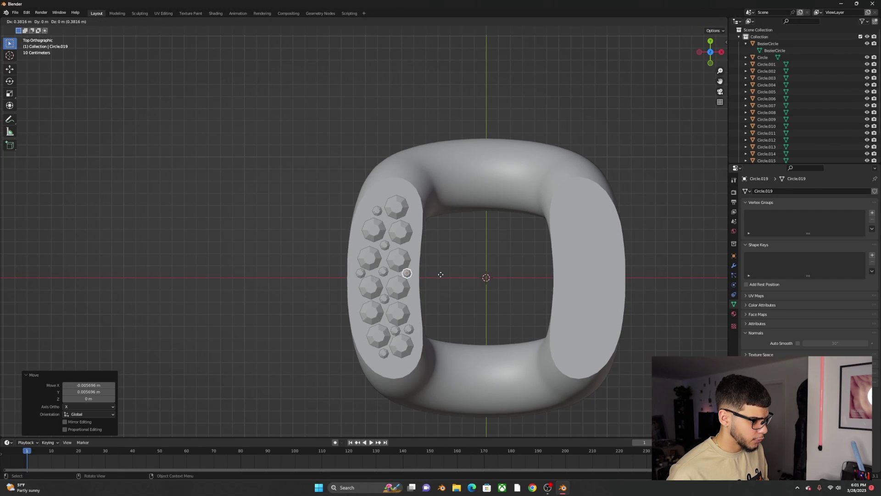
left_click(442, 278)
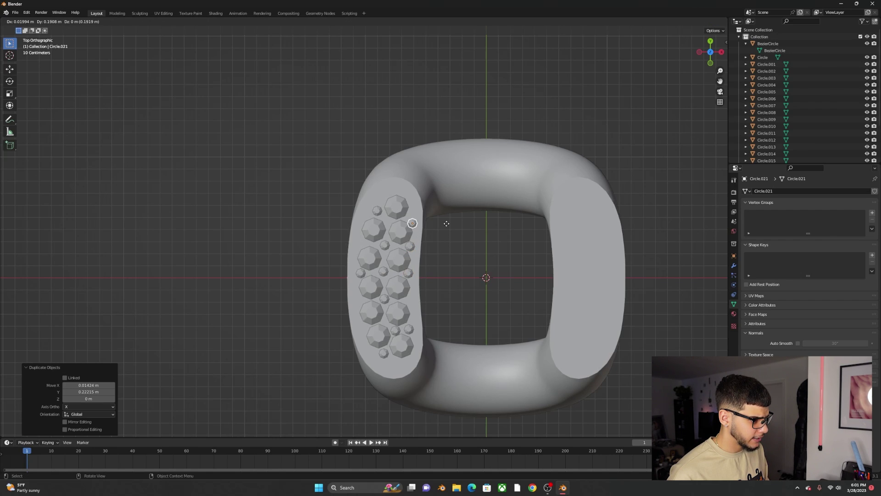
left_click(415, 199)
key("shift+d")
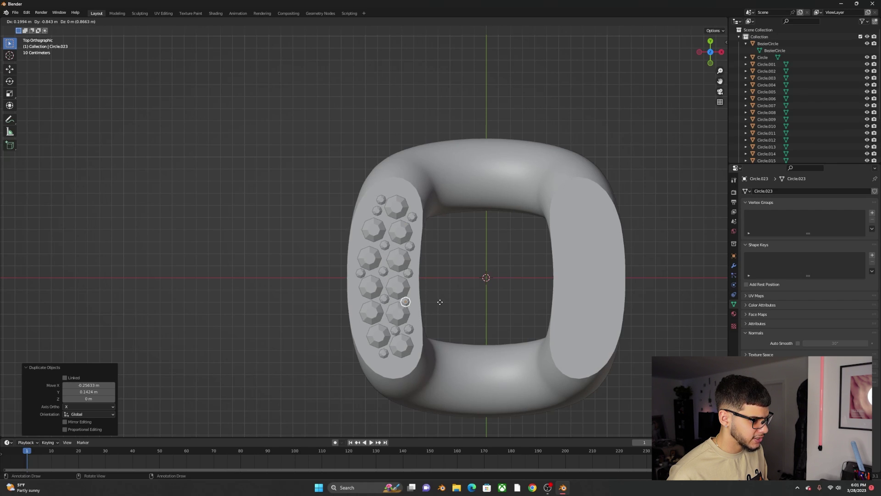
left_click(443, 301)
key("shift+d")
left_click(399, 331)
middle_click_drag(399, 331, 397, 297)
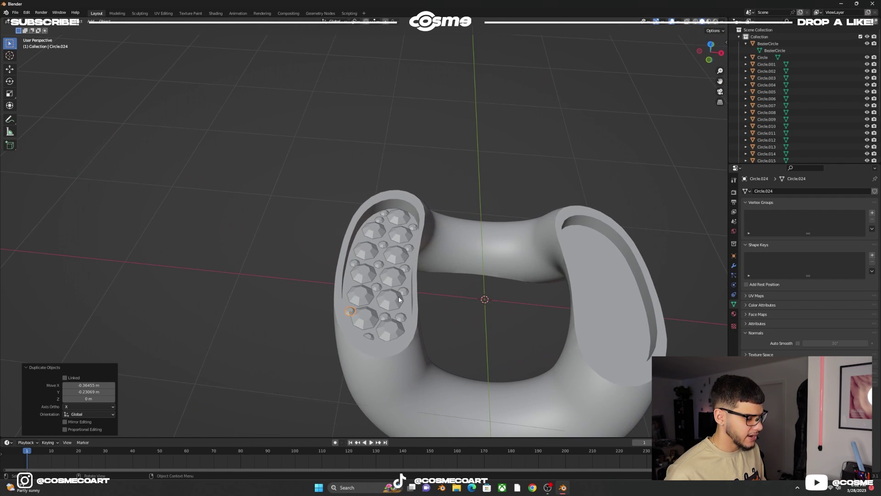
key("KP_7")
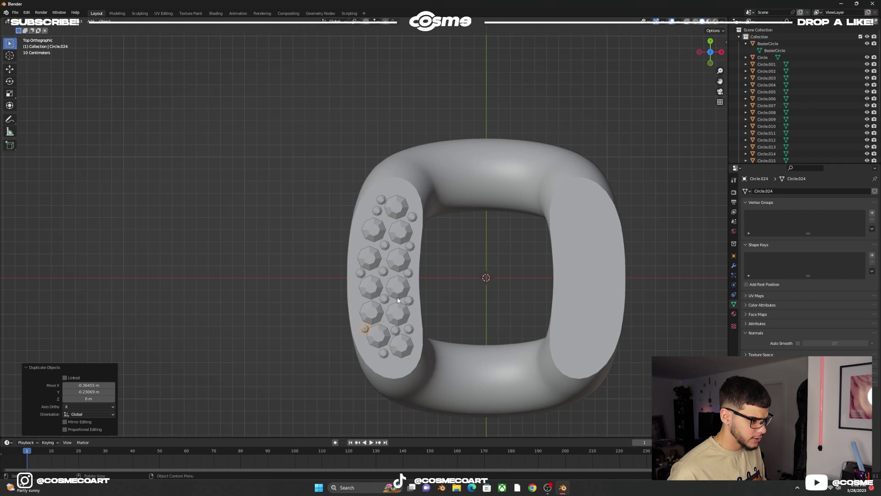
left_click(415, 173)
left_click_drag(295, 122, 467, 399)
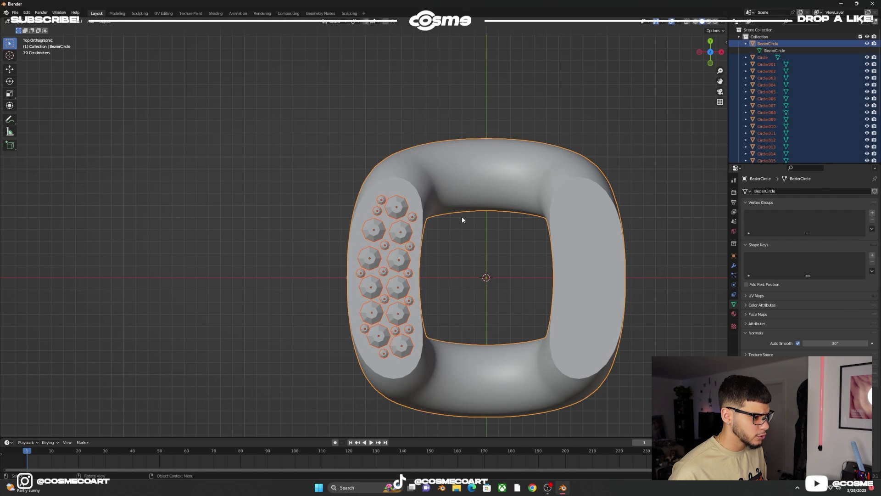
Deselect the ring and join all the gems into one object
left_click(452, 184, "shift")
left_click(396, 206, "shift")
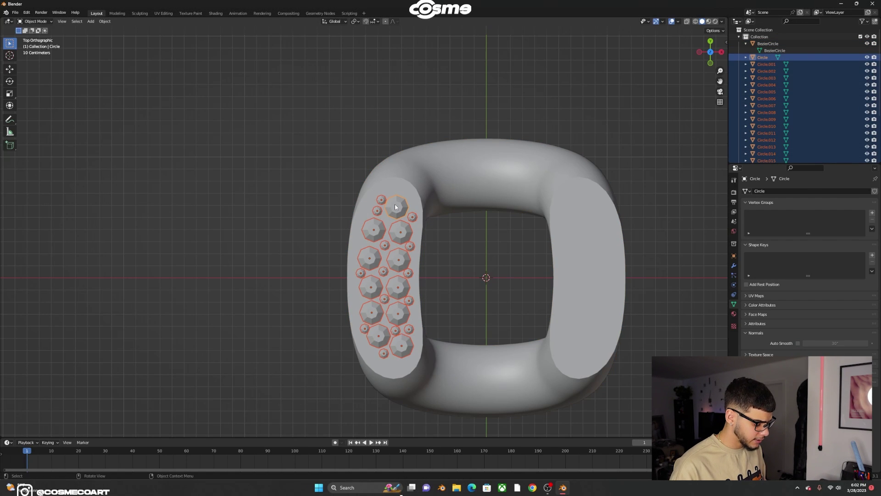
key("ctrl+j")
middle_click_drag(383, 89, 328, 217)
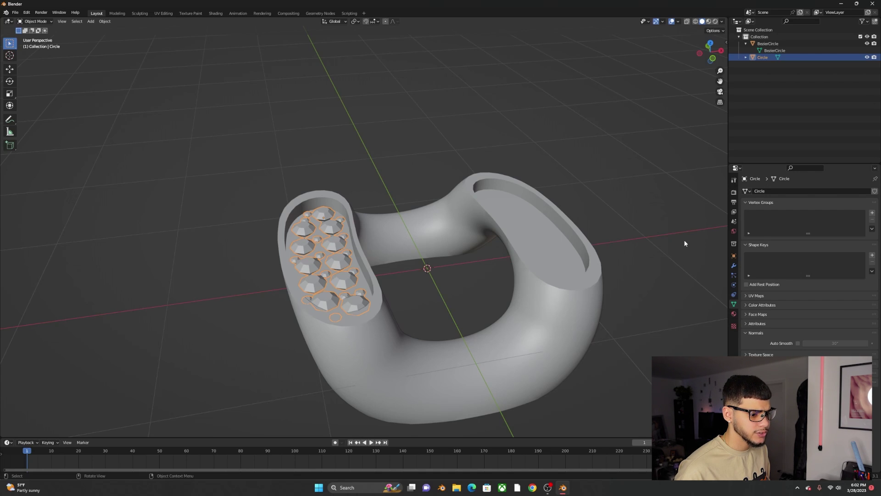
Add a Mirror modifier to the gems with BezierCircle as the mirror object
left_click(735, 265)
left_click(785, 191)
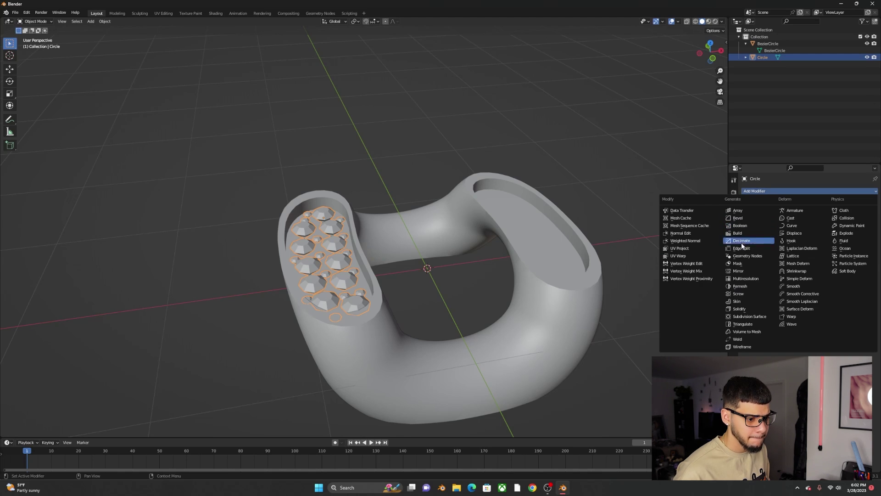
left_click(744, 272)
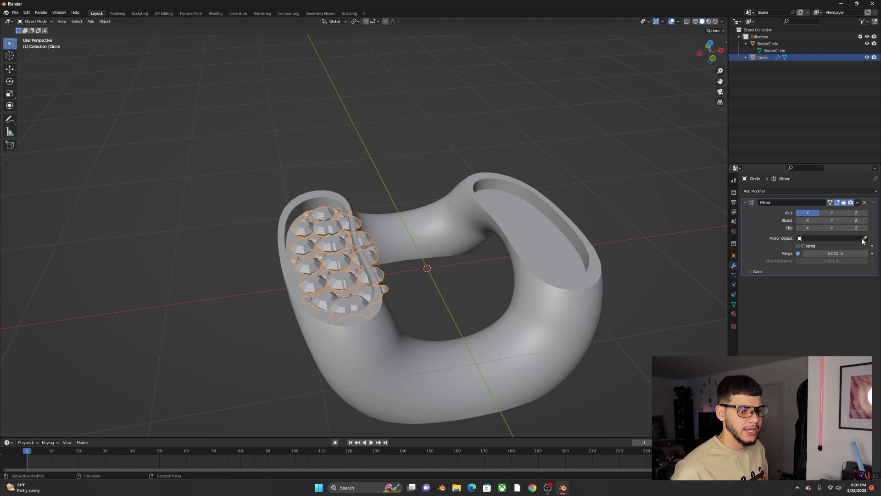
left_click(486, 213)
middle_click_drag(485, 213, 363, 190)
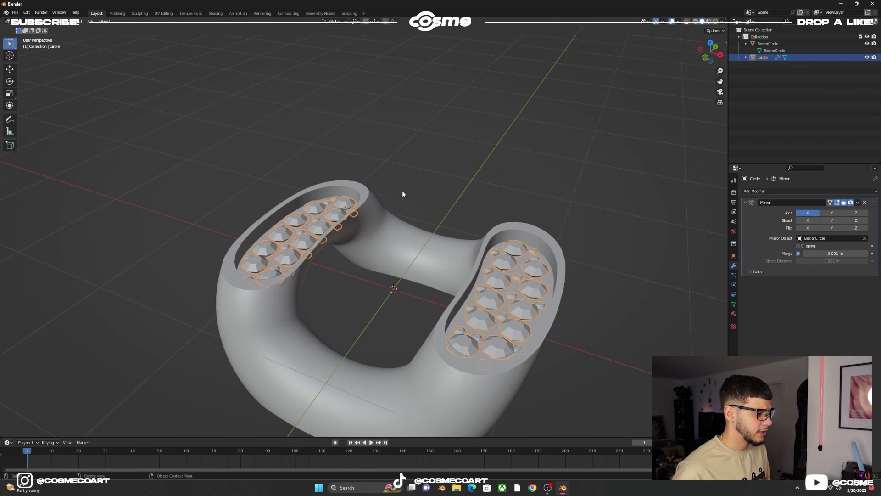
middle_click_drag(402, 190, 420, 191)
Apply the Mirror modifier, then select the gems with the ring as active
key("alt+a")
left_click(514, 227)
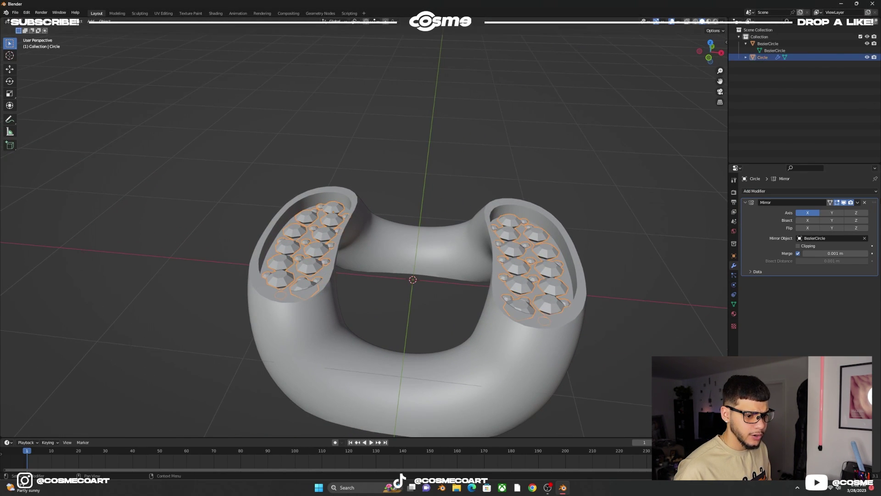
left_click(853, 203)
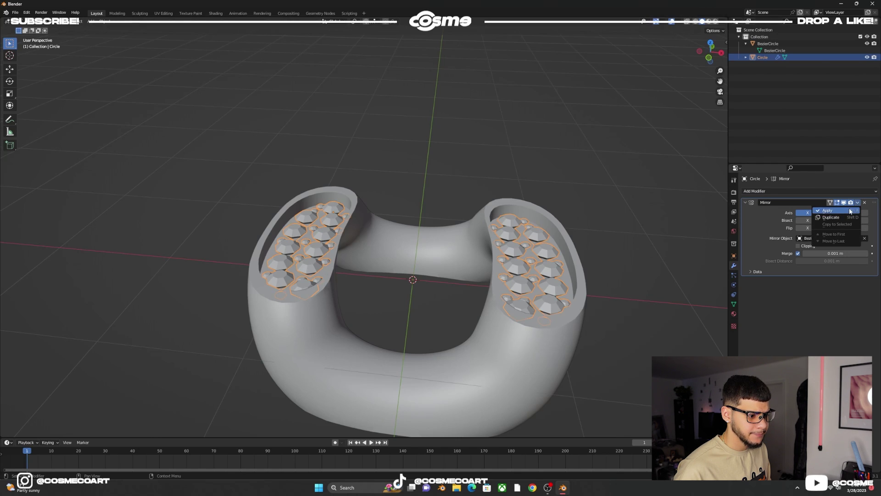
left_click(826, 209)
left_click(546, 169)
left_click(319, 214)
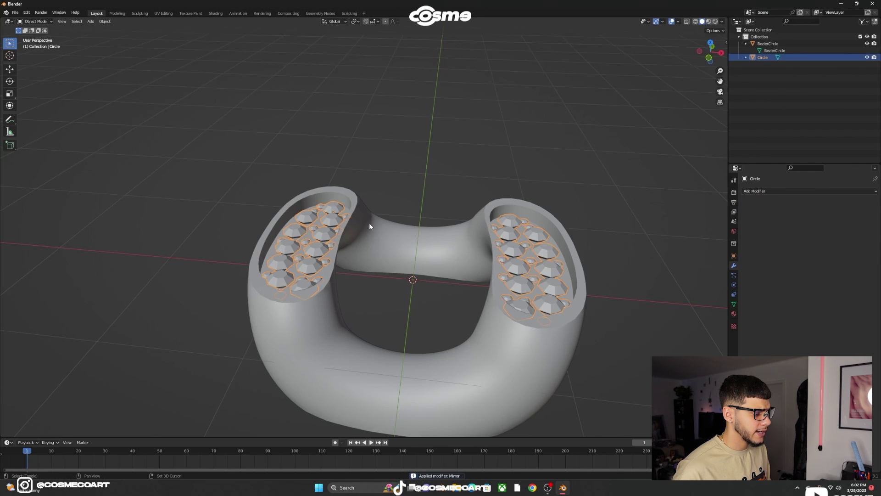
left_click(372, 234, "shift")
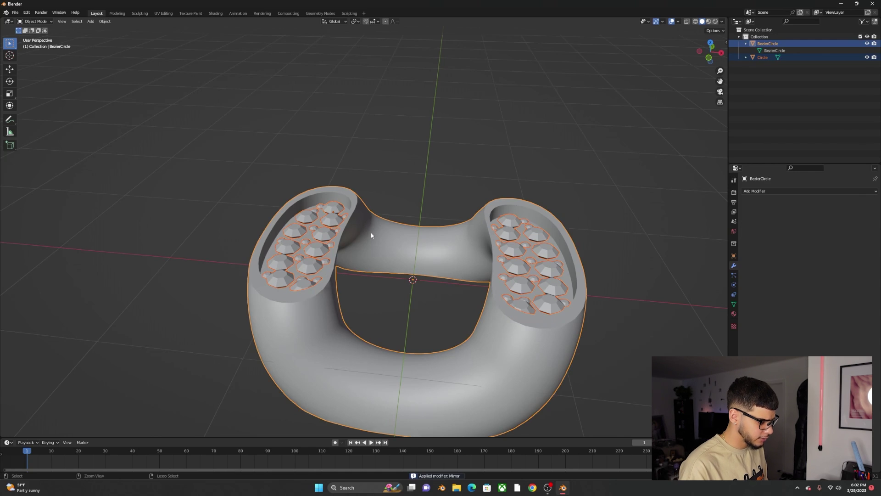
Select the gems together with the ring, cancelling an accidental move
left_click(392, 164)
left_click(399, 236)
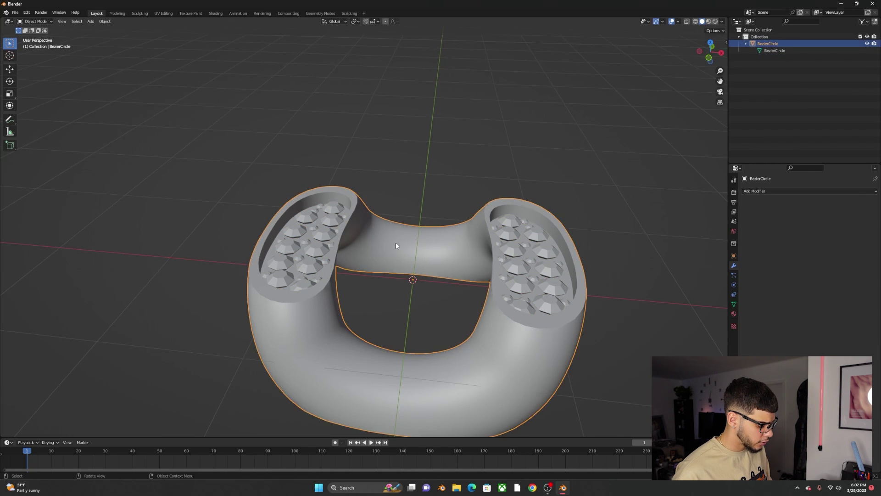
key("g")
right_click(377, 144)
left_click(429, 197)
mouse_move(429, 197)
middle_mouse_down()
mouse_move(375, 213)
mouse_move(331, 198)
mouse_move(439, 197)
mouse_move(438, 211)
middle_mouse_up()
scroll(437, 199, "down", 4)
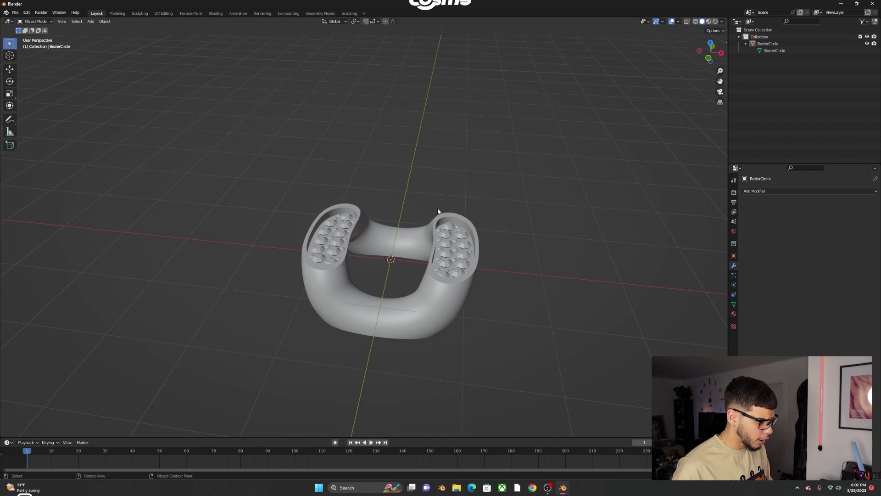
Rotate the whole link 45° around the Z axis
left_click(449, 241)
key("r")
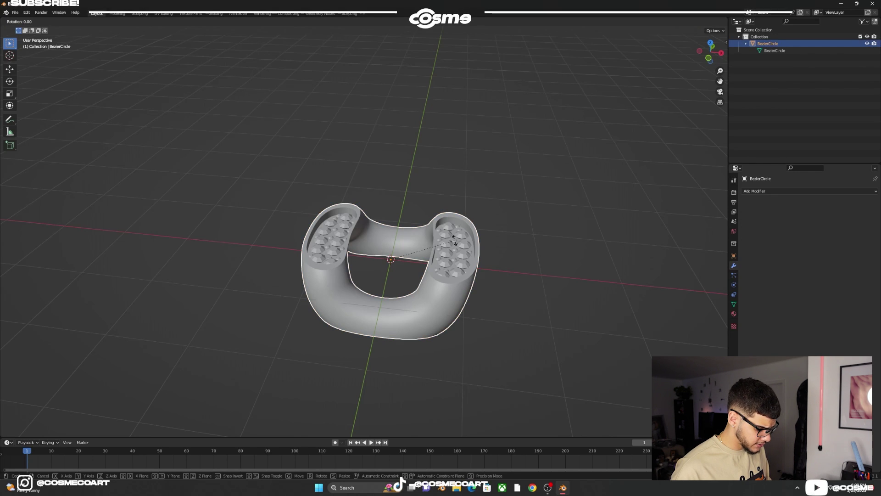
key("z")
key("4")
key("5")
key("Return")
middle_click_drag(465, 244, 402, 251)
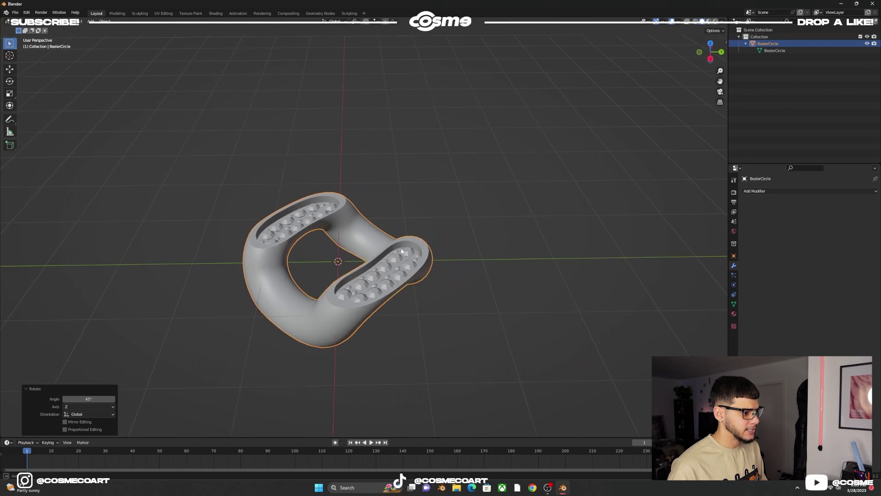
scroll(381, 255, "down", 2)
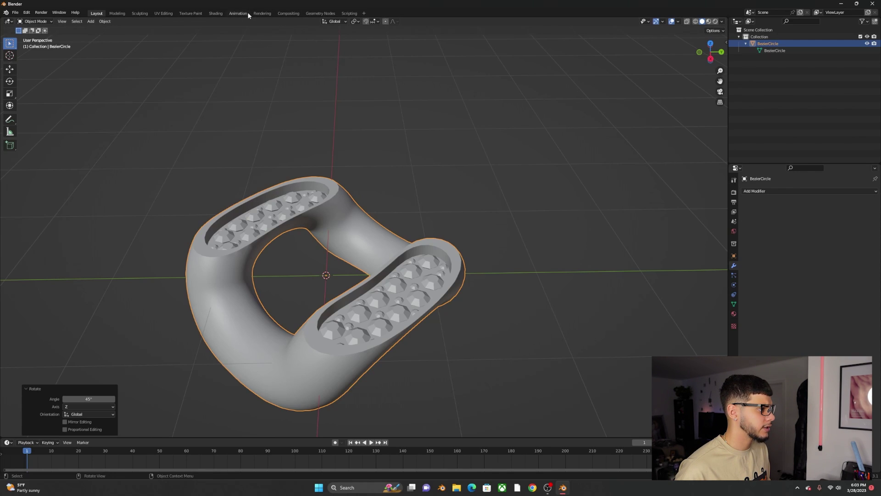
In the Shading workspace, create a new material and a second material slot with its own material
left_click(214, 14)
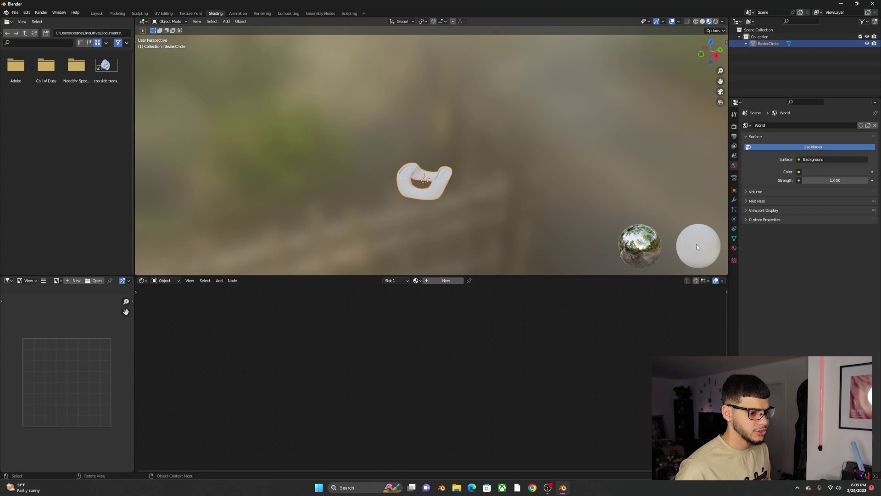
left_click(735, 248)
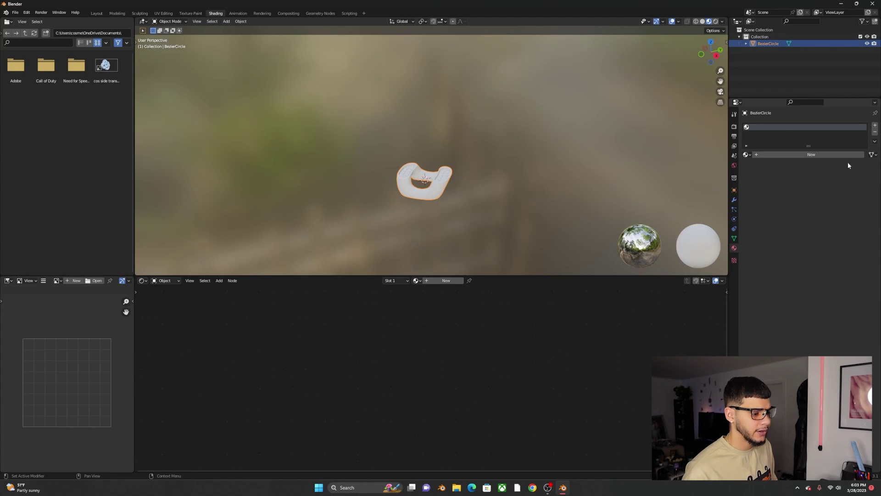
left_click(445, 281)
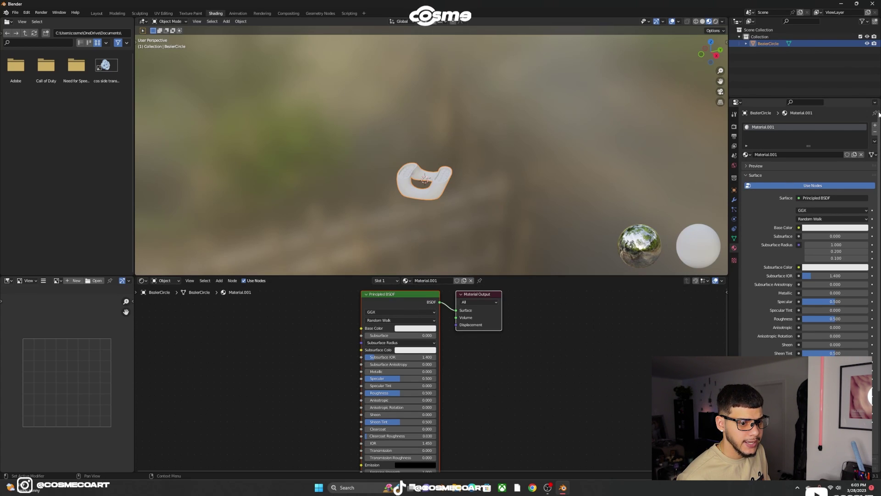
left_click(875, 126)
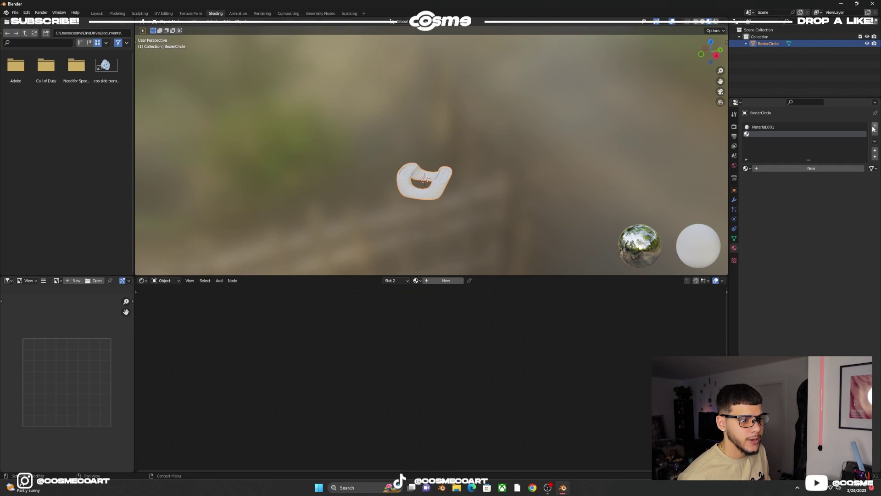
left_click(783, 168)
Rename the first material to 'metal' and select the second material slot
left_click(770, 129)
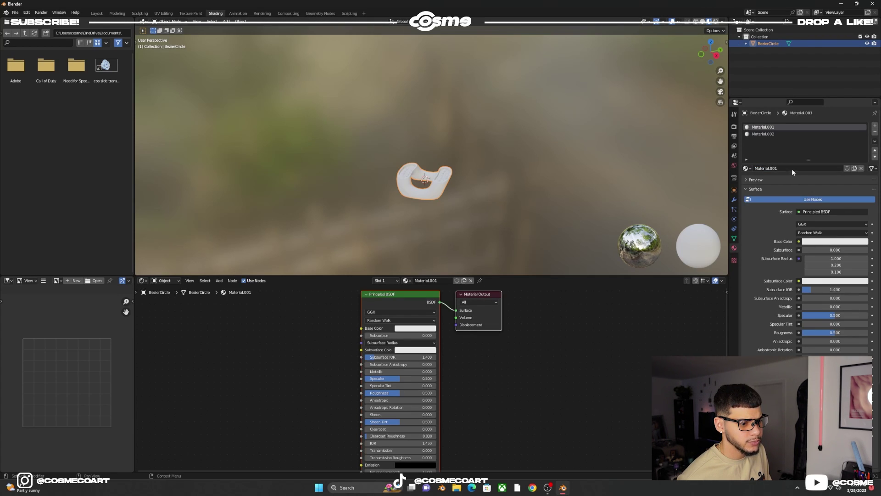
left_click(792, 169)
type("metal")
key("Return")
left_click(767, 134)
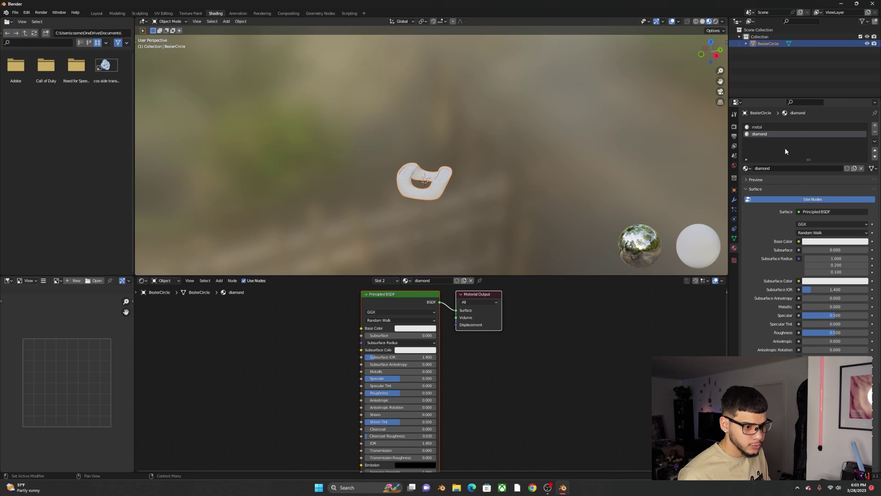
Make the metal material fully metallic with roughness 0.200
scroll(574, 204, "up", 5)
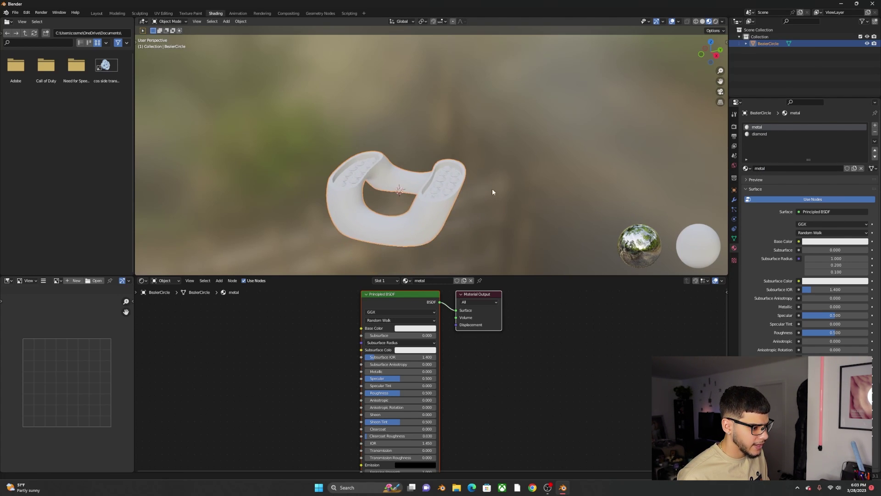
left_click_drag(422, 372, 426, 379)
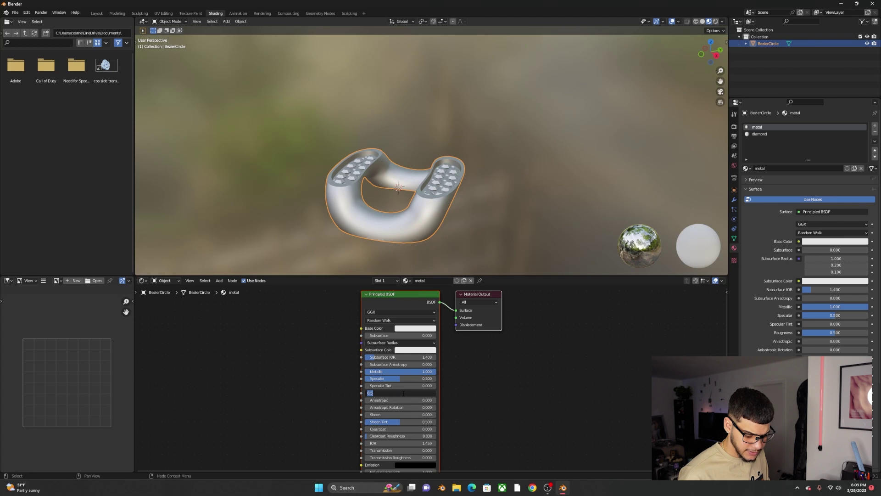
key("Return")
scroll(388, 195, "up", 3)
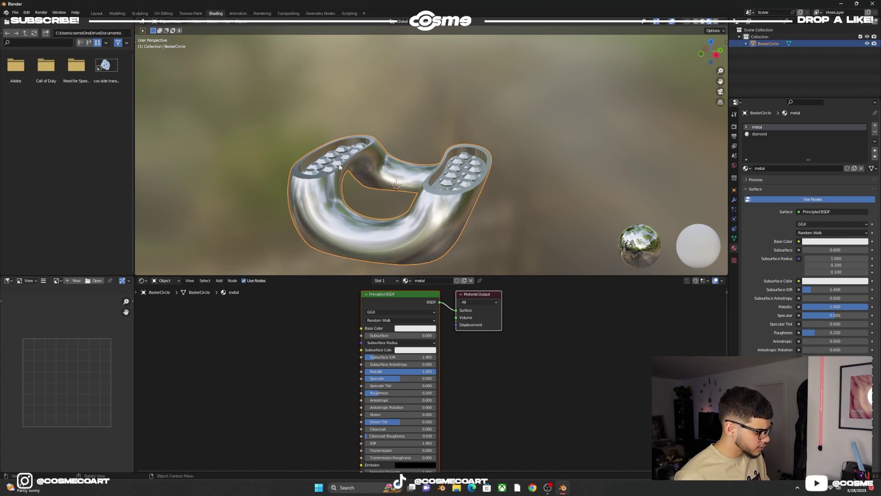
In Edit Mode, select the band, invert the selection to the diamonds and pick the diamond slot
key("Tab")
middle_click_drag(399, 152, 402, 126)
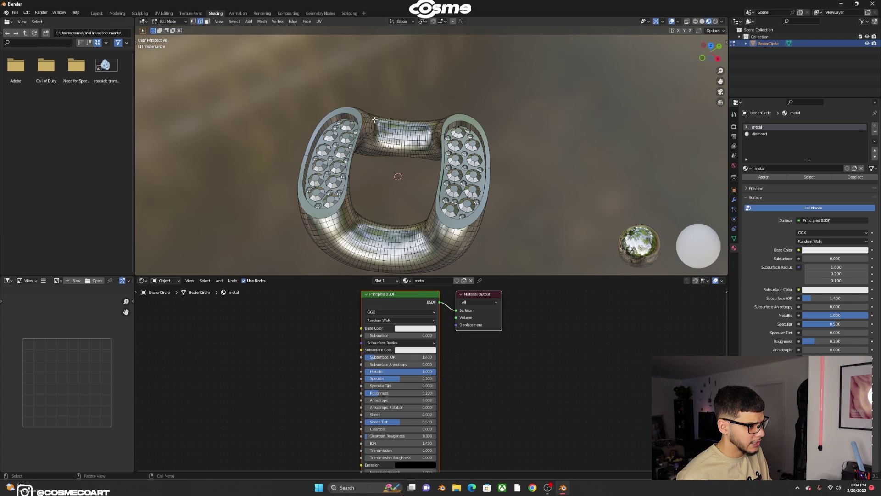
key("l")
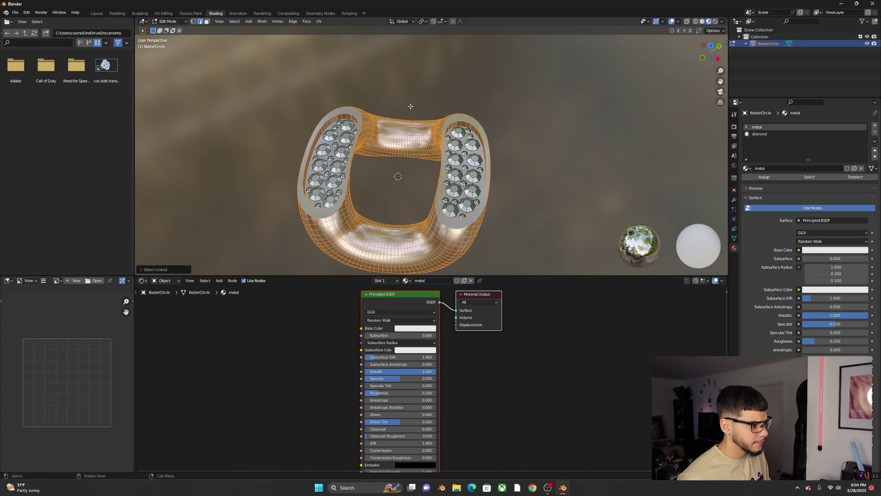
key("alt+a")
key("l")
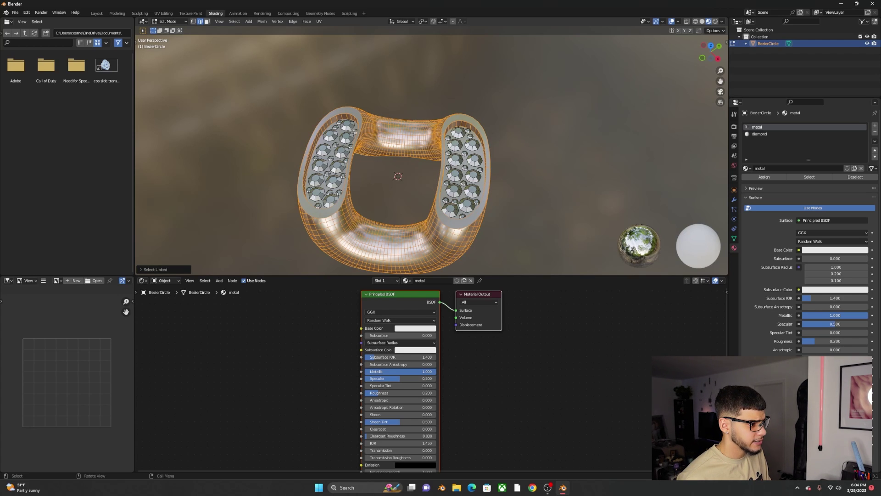
key("ctrl+i")
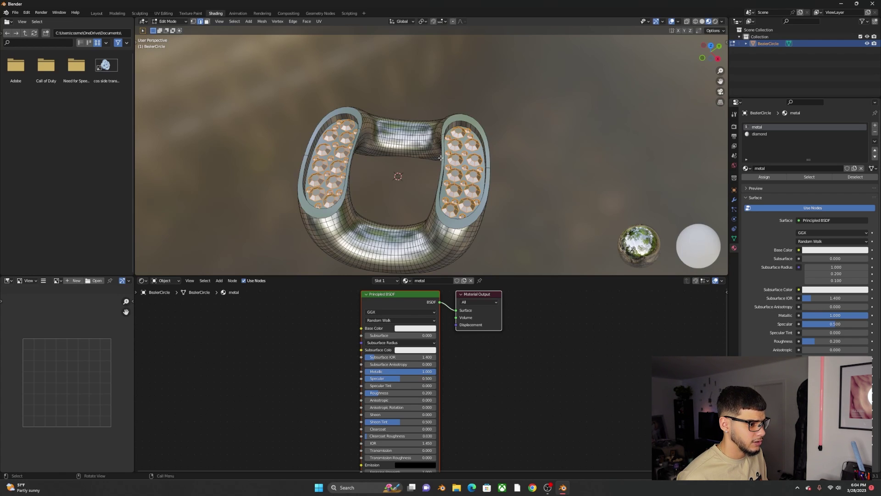
left_click(760, 134)
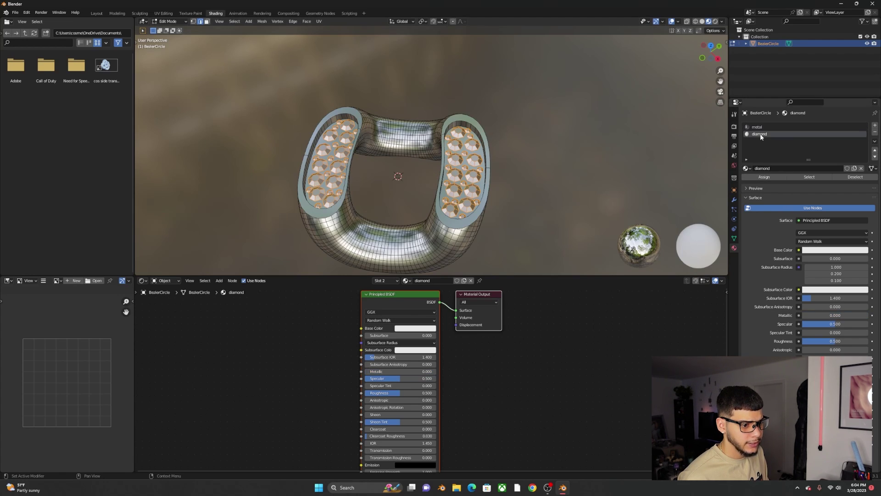
Assign the diamond material to the stones with roughness near 0 and IOR 4.2
left_click(764, 178)
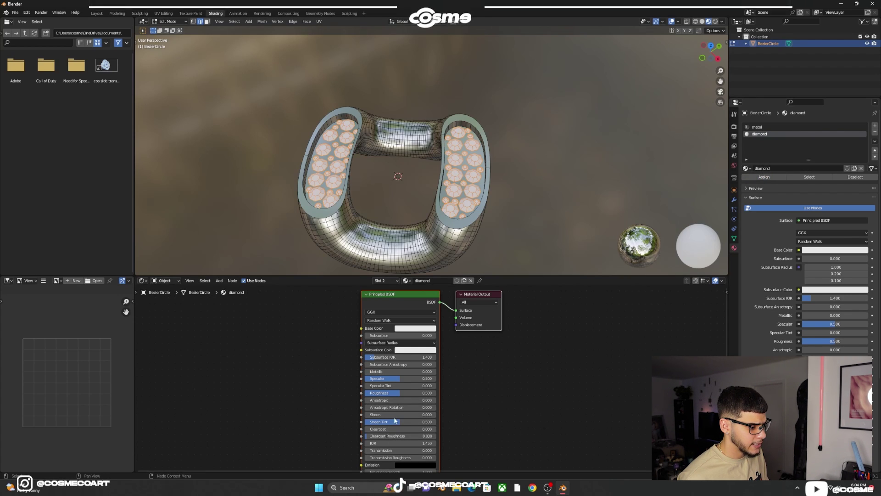
left_click_drag(398, 393, 368, 393)
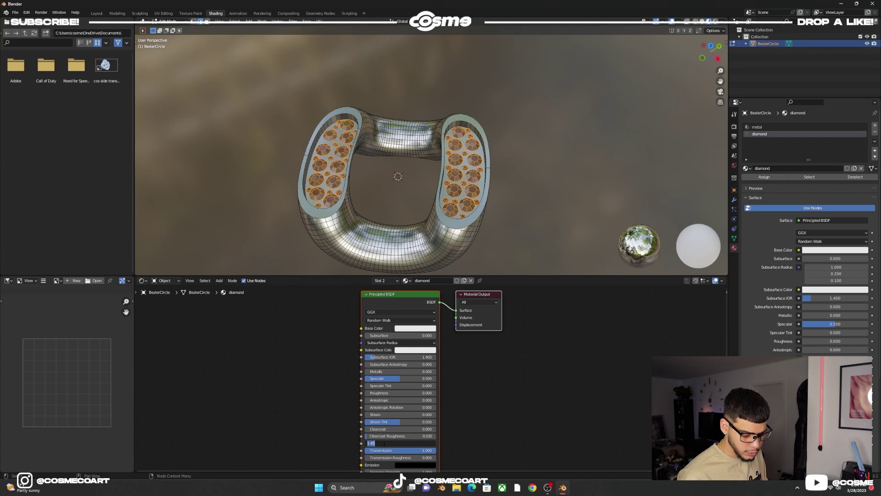
type("4.2")
key("Return")
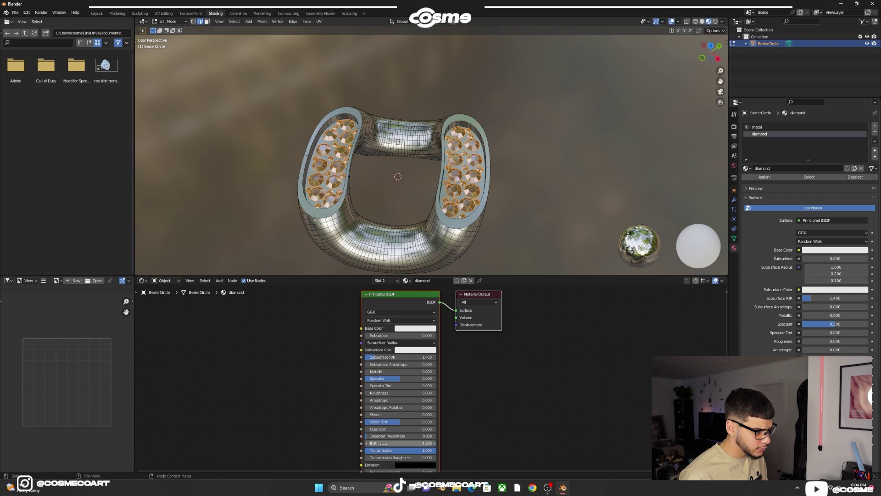
middle_click_drag(455, 257, 494, 173)
key("Tab")
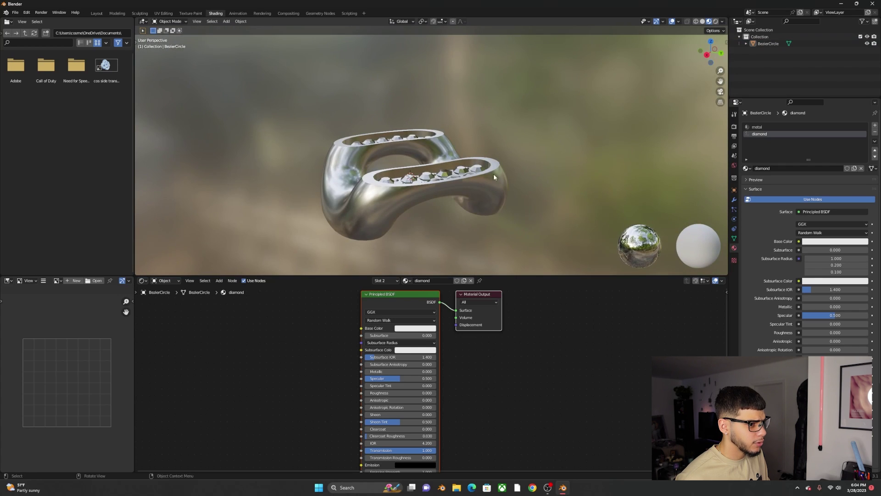
Switch to Rendered shading and drive the world colour with an Environment Texture
left_click(716, 22)
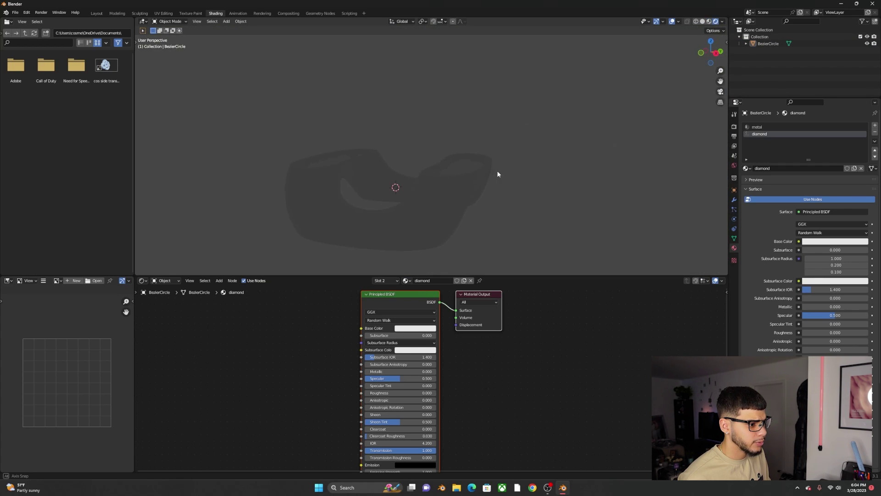
left_click(735, 165)
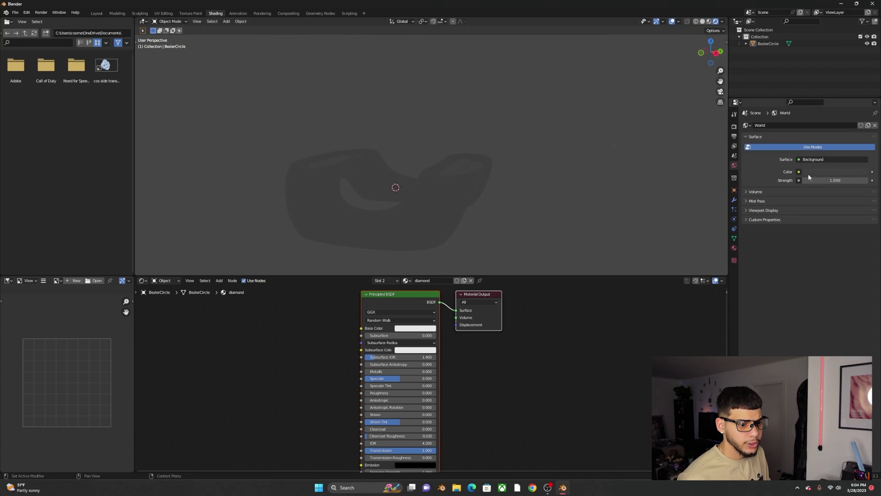
left_click(798, 172)
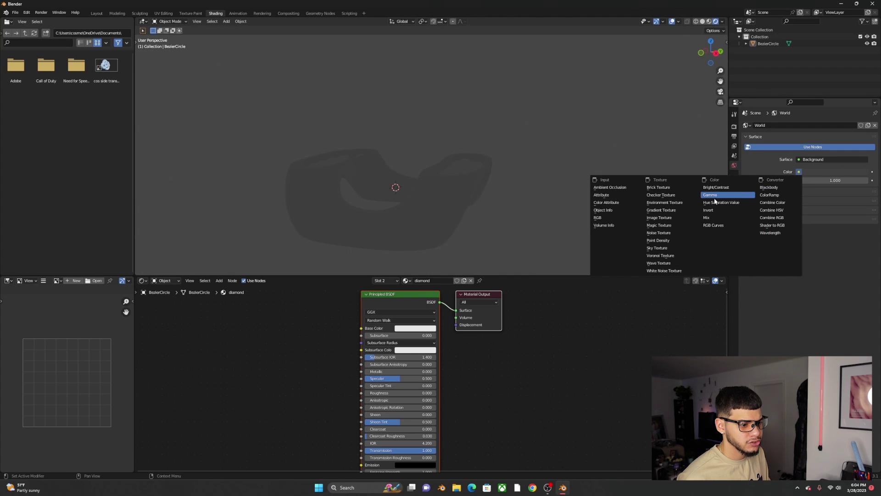
left_click(664, 202)
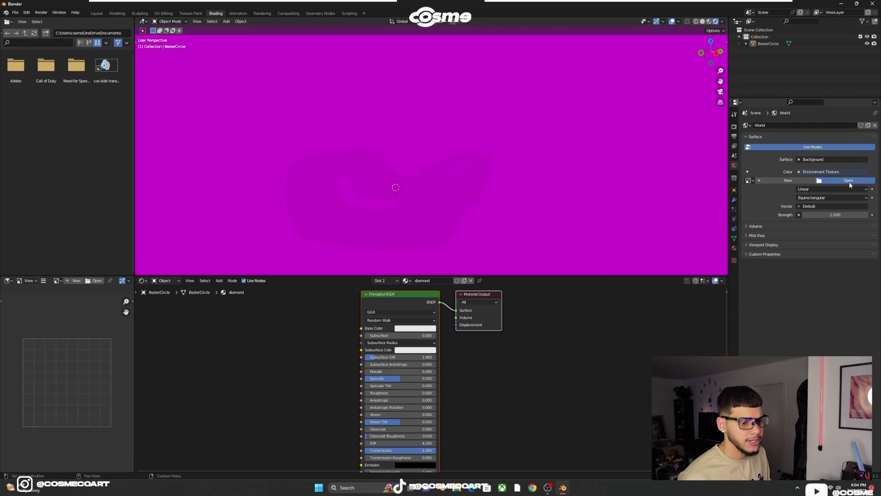
Load studio_small_05_8k.exr from Downloads as the world environment image
left_click(849, 180)
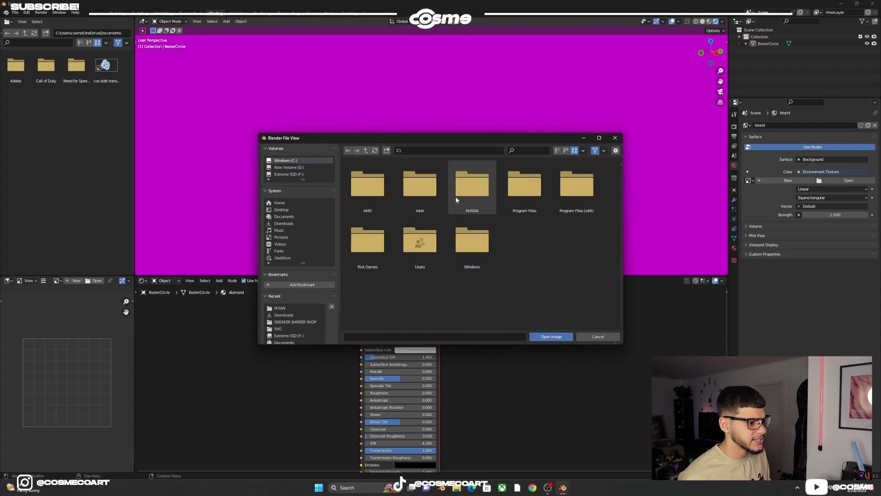
left_click(288, 316)
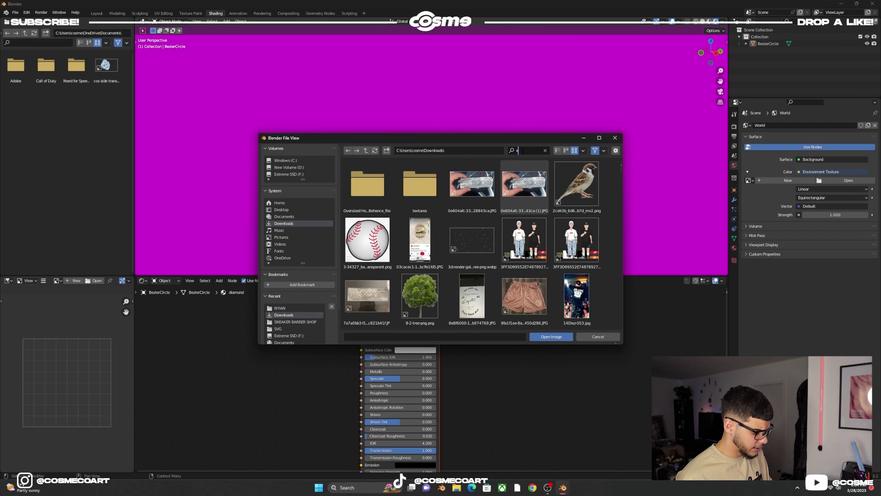
type("exr")
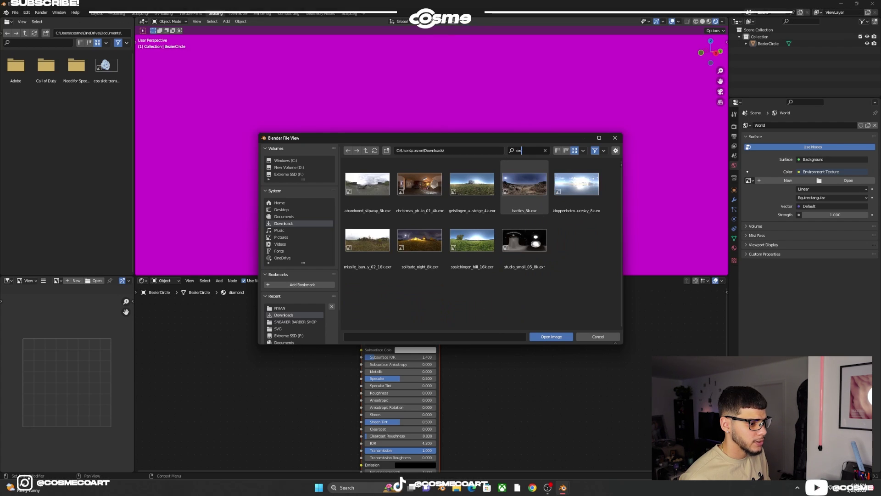
double_click(524, 240)
mouse_move(445, 170)
middle_mouse_down()
mouse_move(398, 192)
mouse_move(293, 182)
mouse_move(460, 175)
middle_mouse_up()
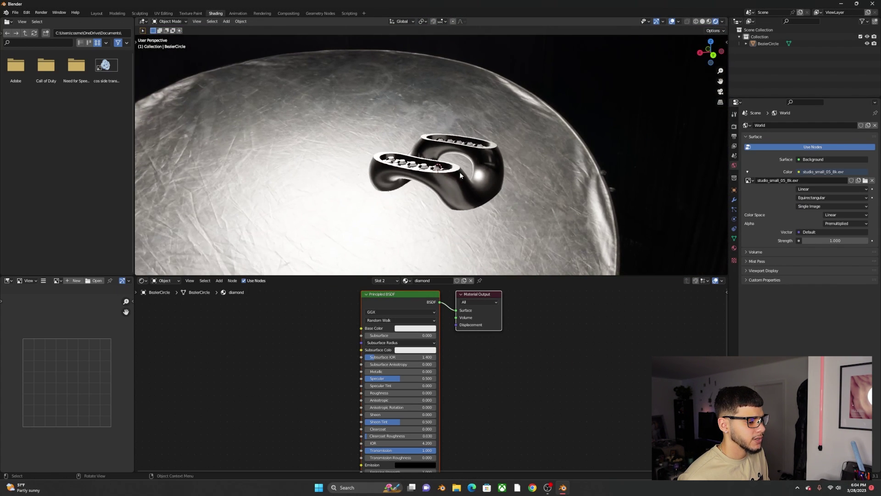
left_click(97, 13)
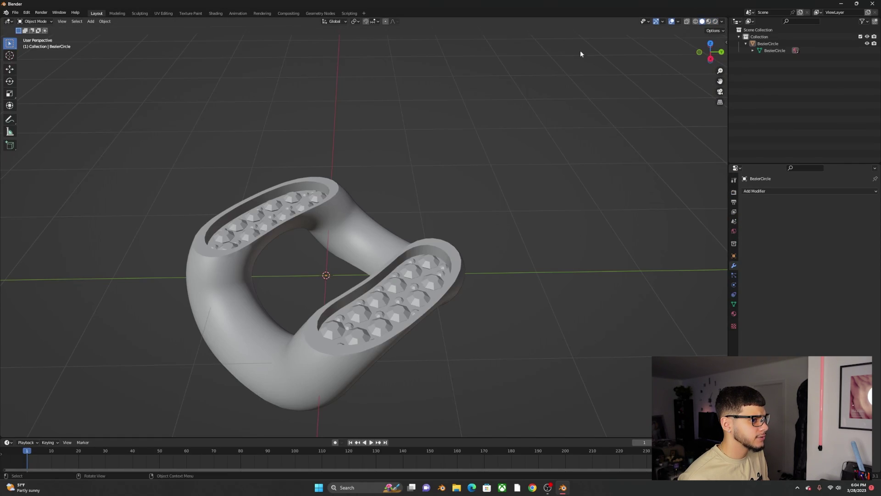
Add a Bezier curve to the scene
left_click(715, 21)
scroll(464, 187, "down", 3)
mouse_move(464, 187)
middle_mouse_down()
mouse_move(540, 161)
mouse_move(558, 174)
mouse_move(517, 186)
middle_mouse_up()
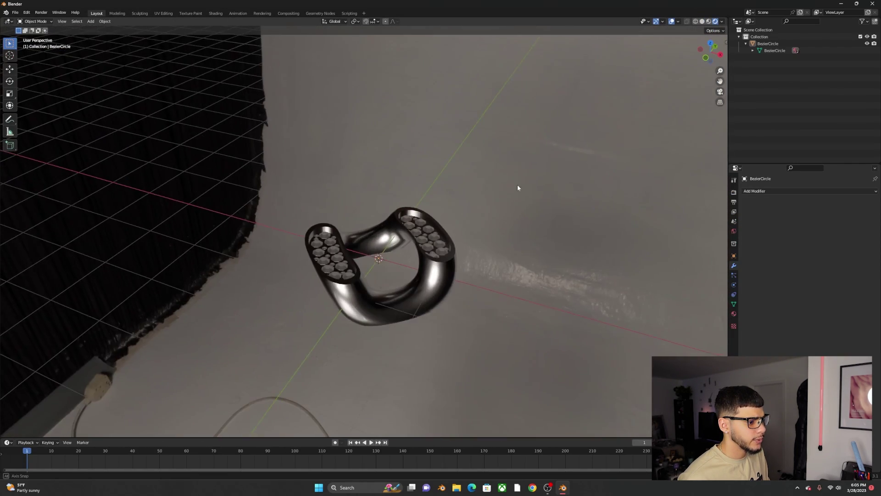
left_click(403, 243)
key("shift+a")
mouse_move(384, 260)
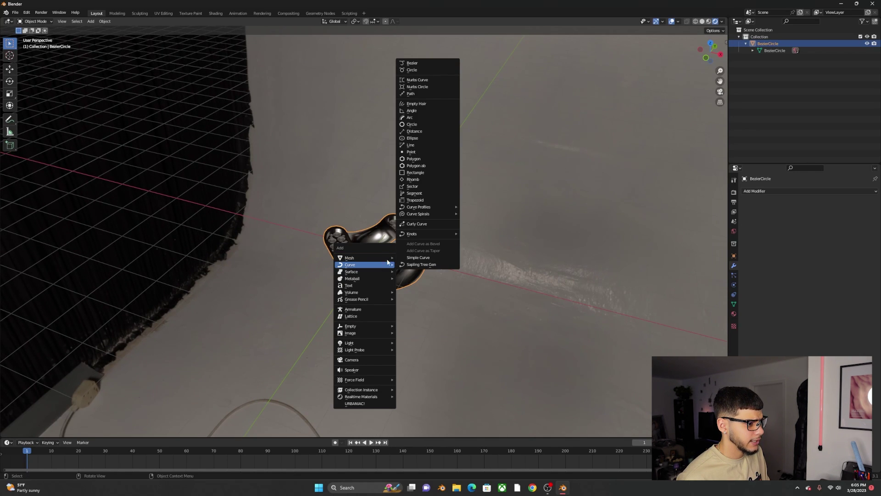
left_click(420, 64)
Reselect the ring link and add an Array modifier to repeat it
middle_click_drag(412, 191, 400, 221)
left_click(410, 215)
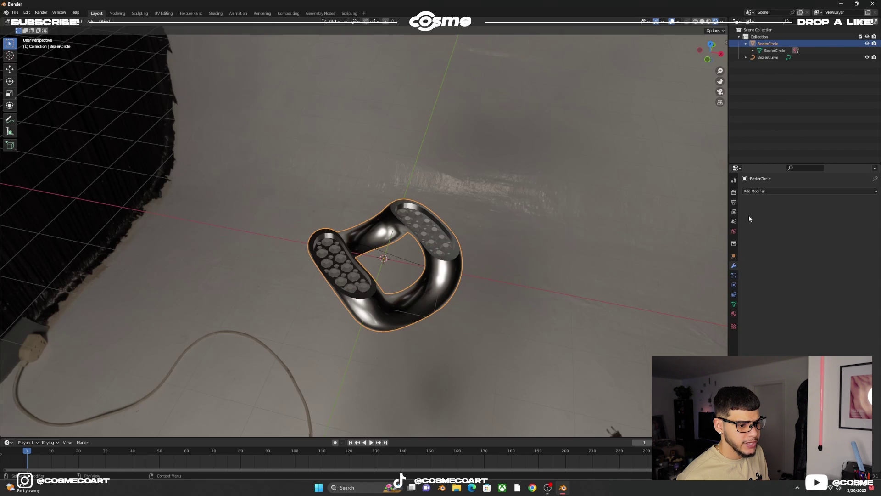
left_click(752, 191)
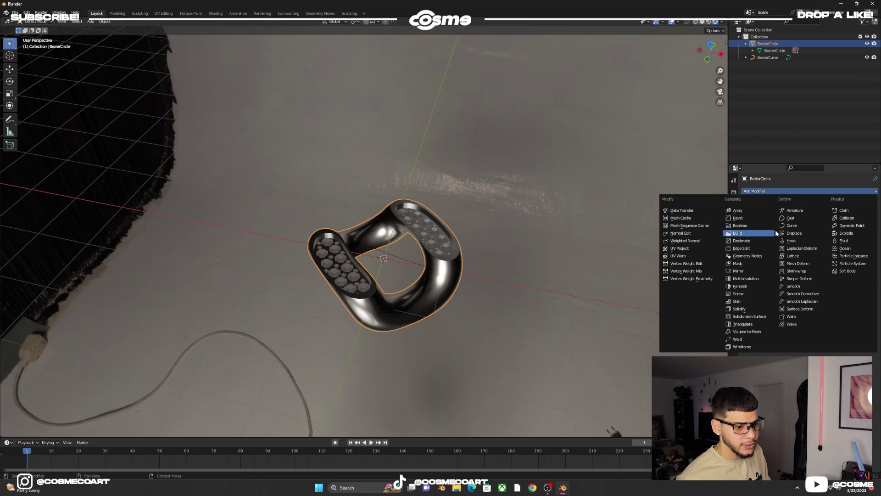
left_click(742, 211)
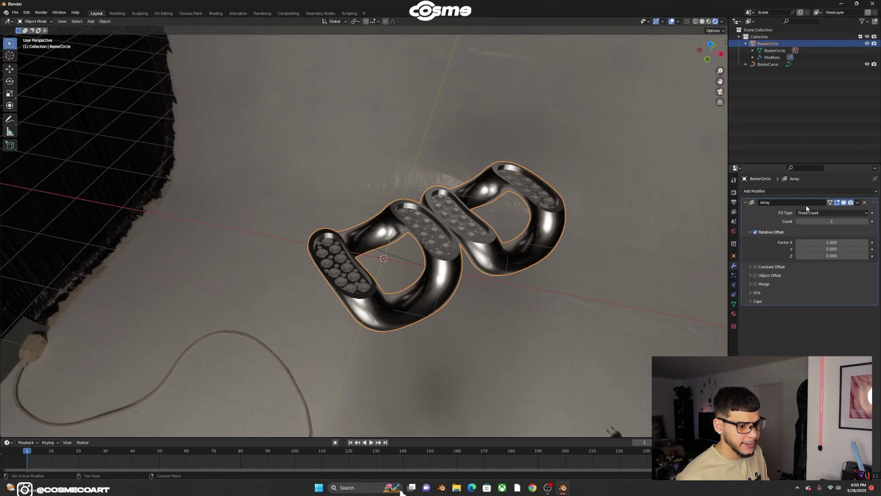
middle_click_drag(455, 200, 464, 201)
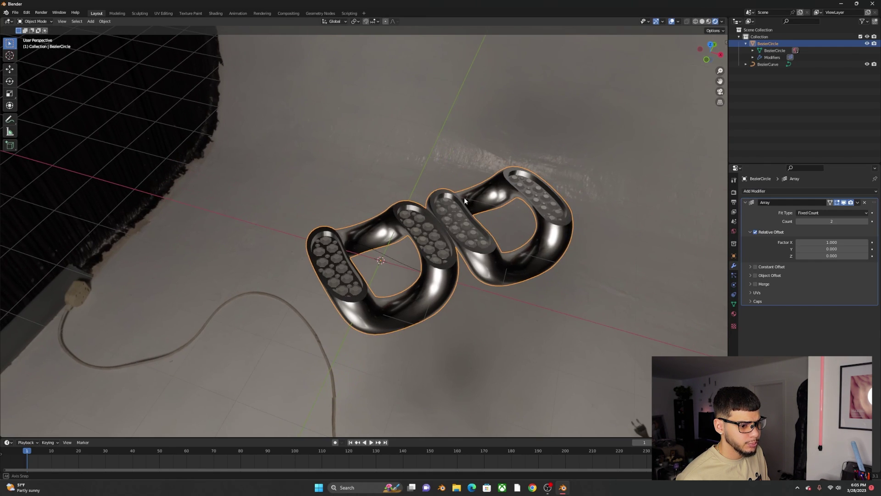
Set the Array modifier's fit type to Fit Curve
left_click(813, 213)
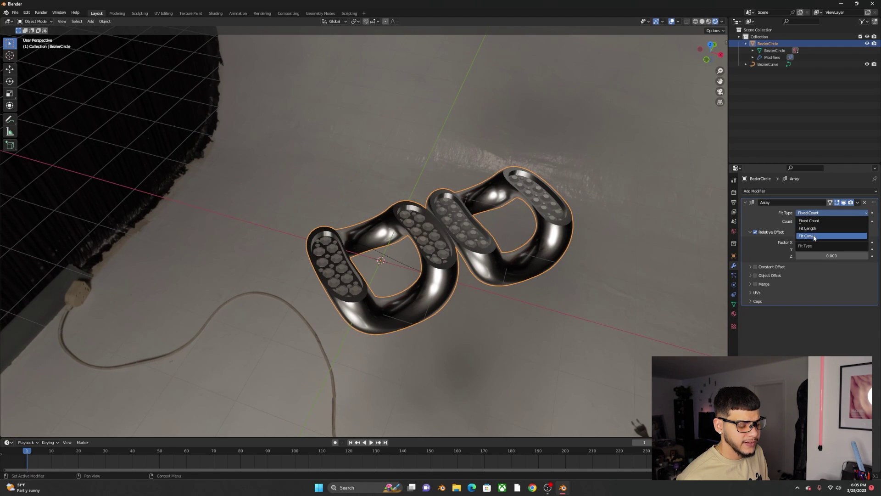
left_click(814, 235)
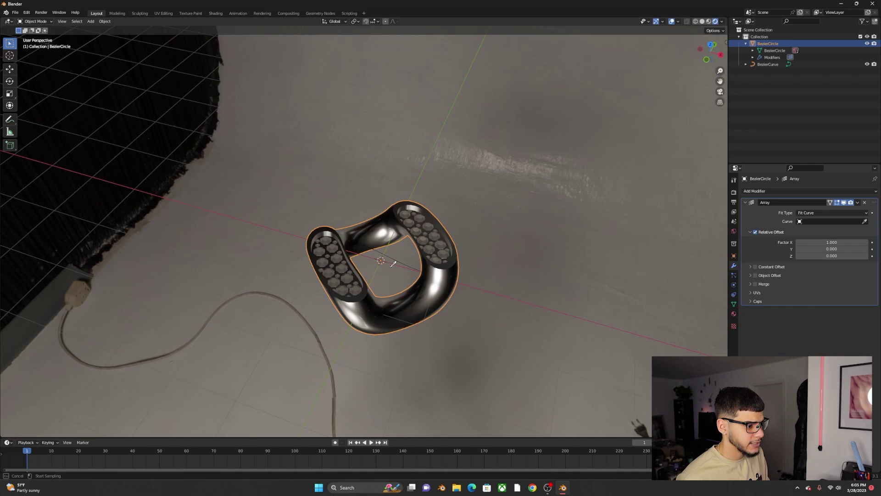
middle_click_drag(415, 265, 478, 234)
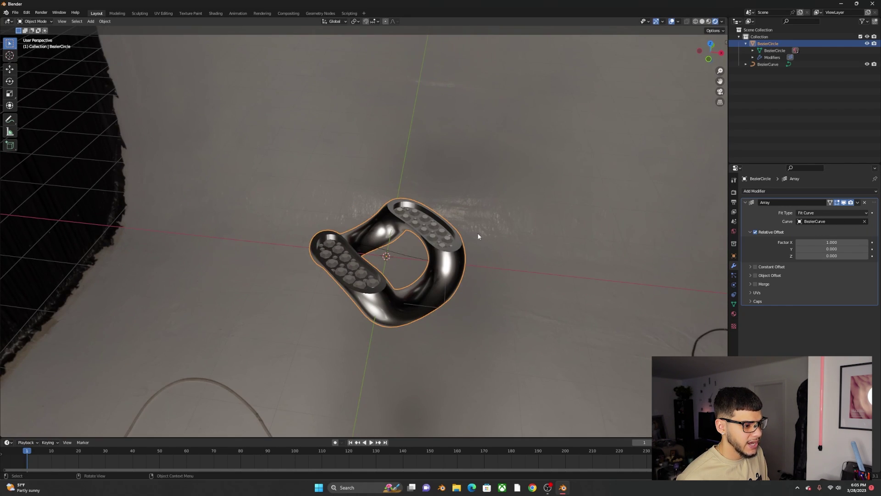
Add a Curve modifier along BezierCurve and scale the link down to 0.19
left_click(776, 192)
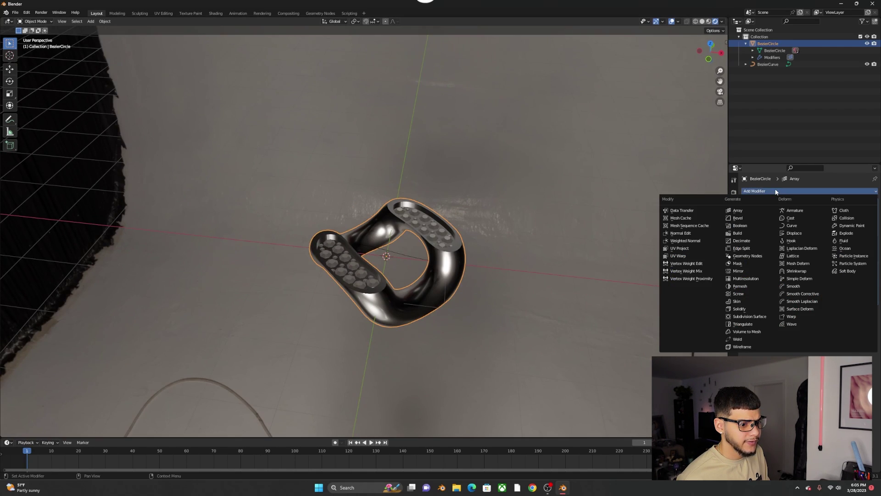
left_click(785, 225)
left_click(865, 321)
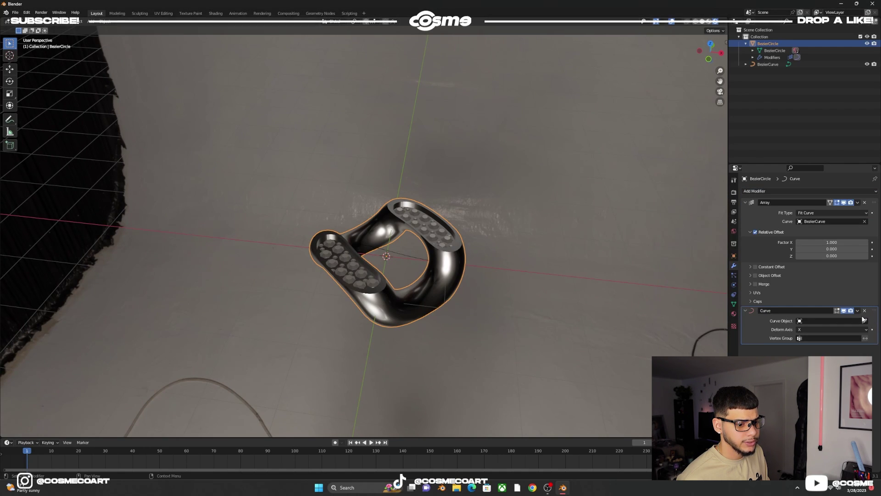
left_click(417, 250)
middle_click_drag(451, 254, 496, 246)
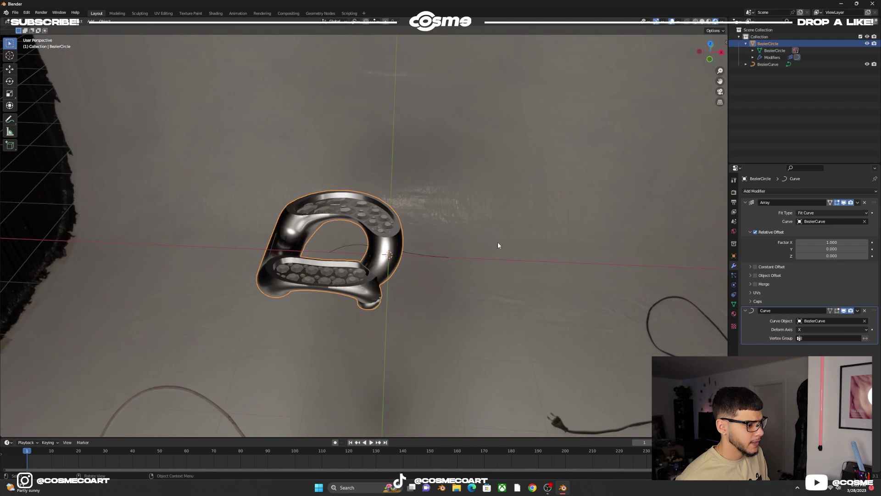
key("s")
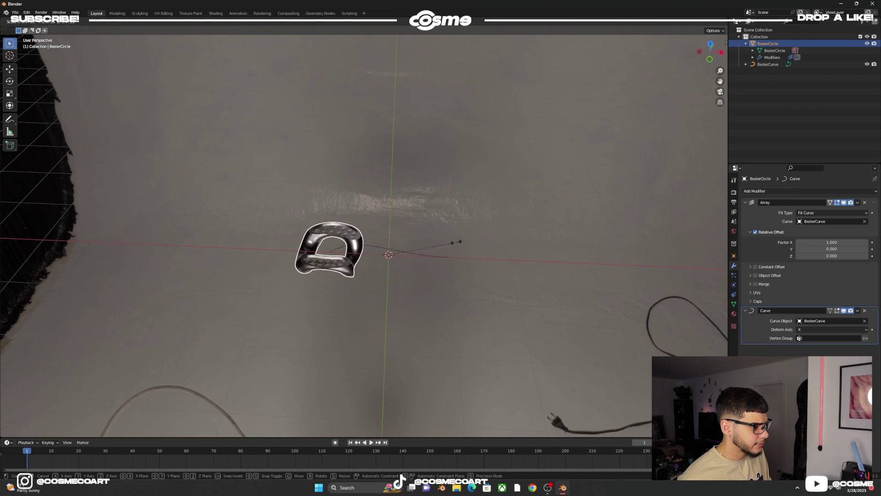
left_click(412, 236)
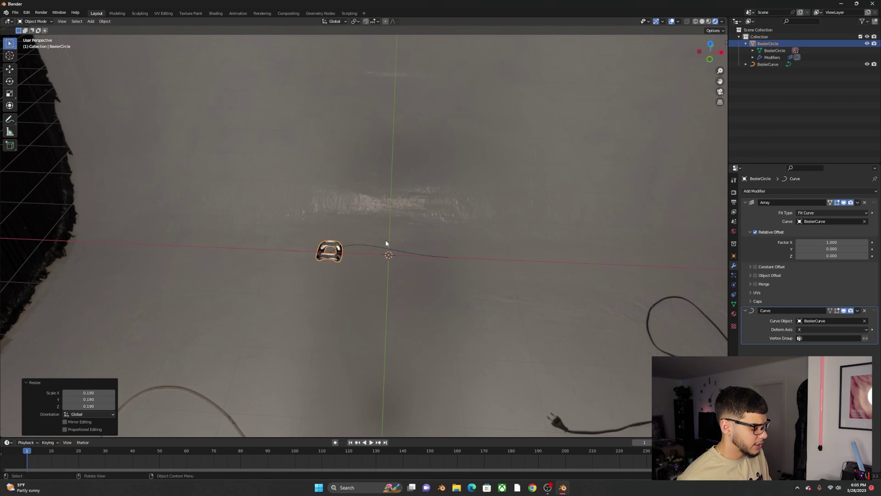
Apply all transforms to the chain links object
key("ctrl+a")
left_click(359, 250)
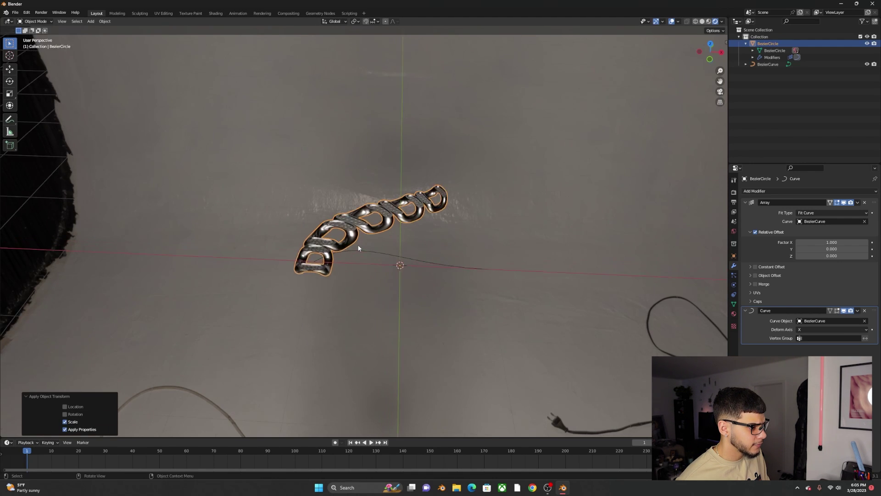
middle_click_drag(362, 234, 342, 220)
left_click(417, 242)
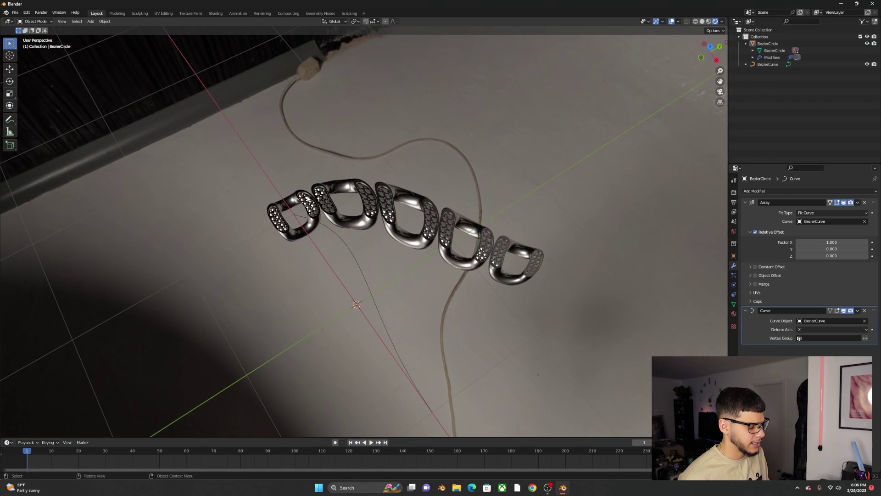
middle_click_drag(491, 220, 323, 257)
left_click(291, 255)
key("ctrl+a")
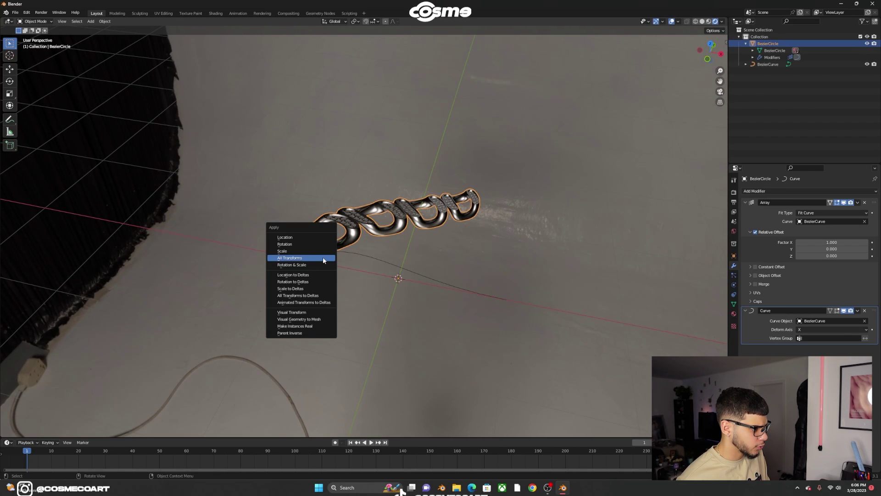
left_click(323, 257)
scroll(312, 264, "up", 3)
middle_click_drag(312, 265, 596, 273)
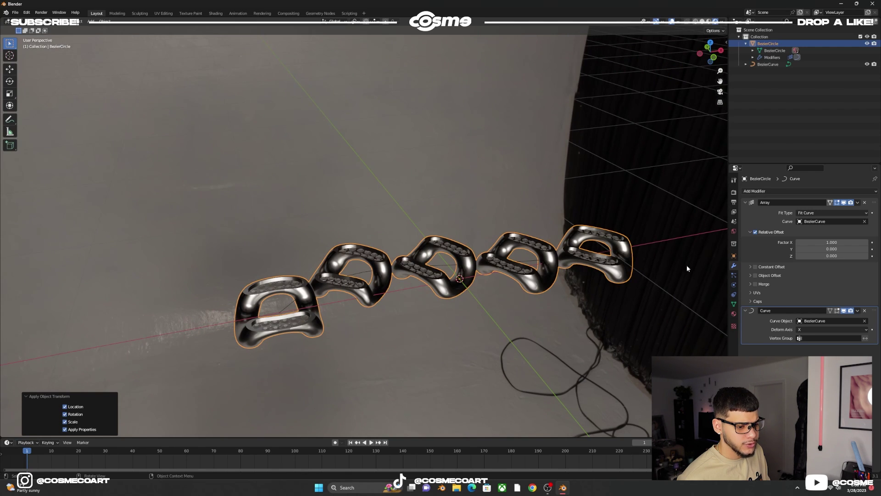
Reduce the Array relative offset X to 0.510 so the links interlock
mouse_move(831, 242)
left_mouse_down()
mouse_move(808, 242)
mouse_move(832, 242)
left_mouse_up()
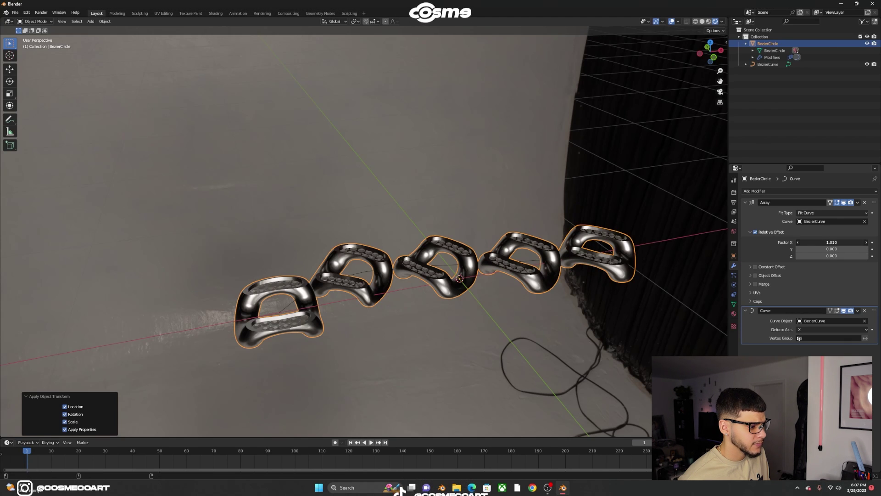
left_click_drag(832, 242, 803, 242)
middle_click_drag(377, 275, 277, 265)
scroll(277, 266, "up", 5)
middle_click_drag(532, 272, 510, 226)
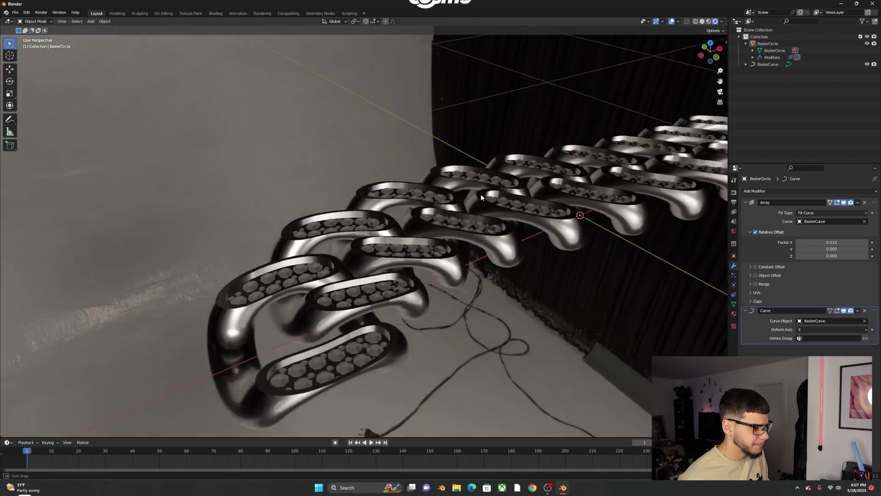
scroll(480, 194, "down", 8)
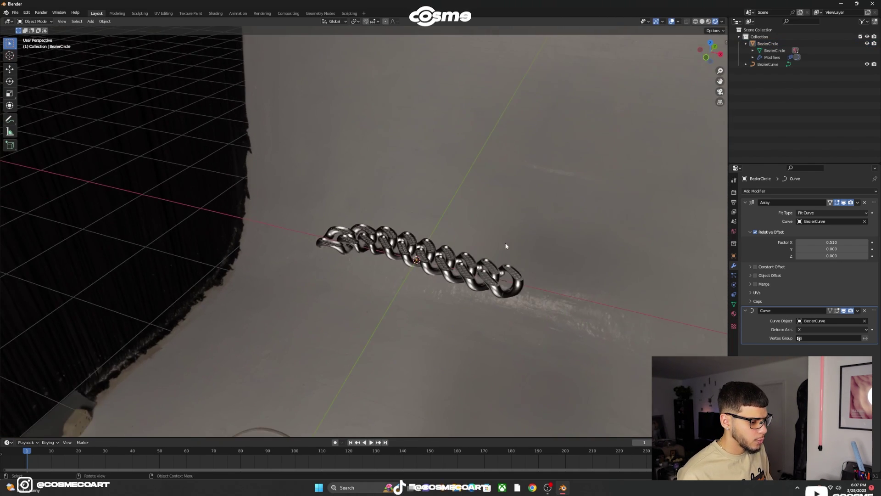
scroll(505, 246, "up", 5)
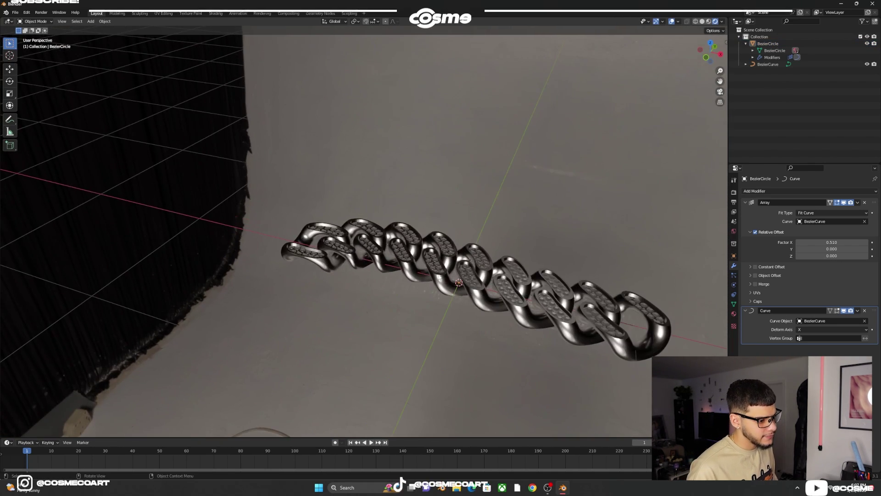
Enter Edit Mode on the BezierCurve with X-ray on, viewing the chain from above
left_click(558, 306)
key("Tab")
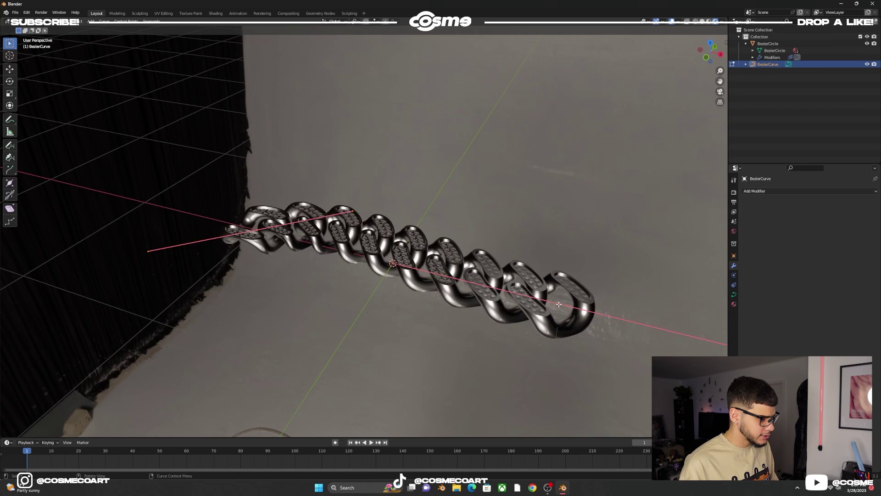
left_click(687, 23)
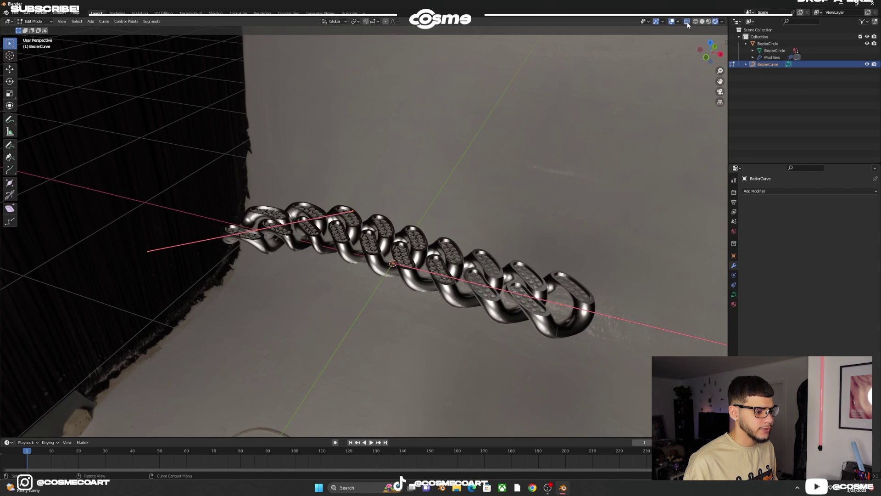
middle_click_drag(551, 211, 496, 273)
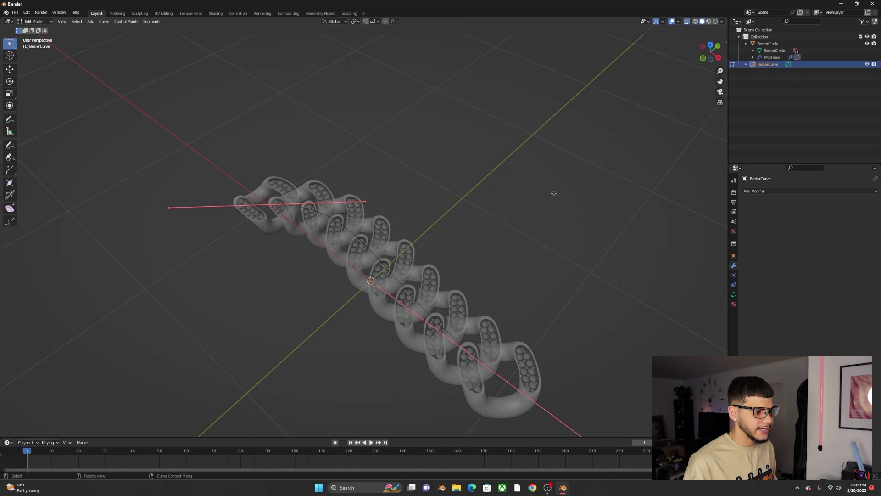
middle_click_drag(496, 308, 418, 293)
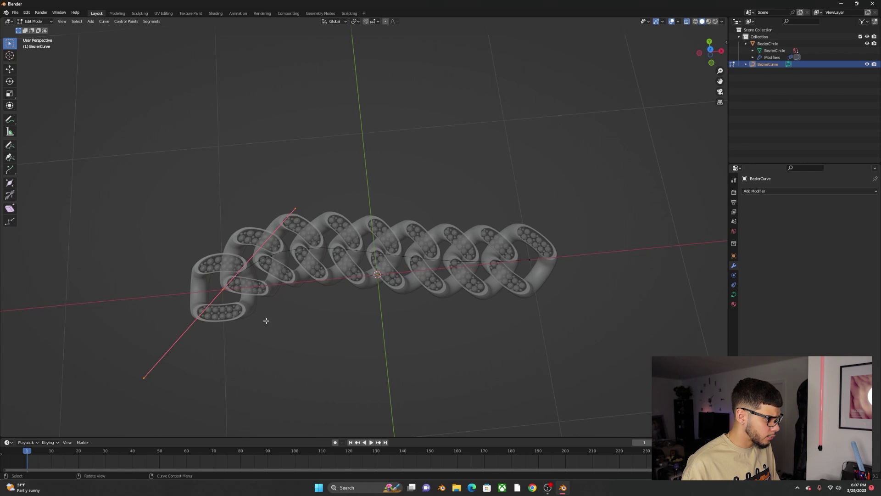
Move the curve points and slide the chain's end point along the X axis
key("g")
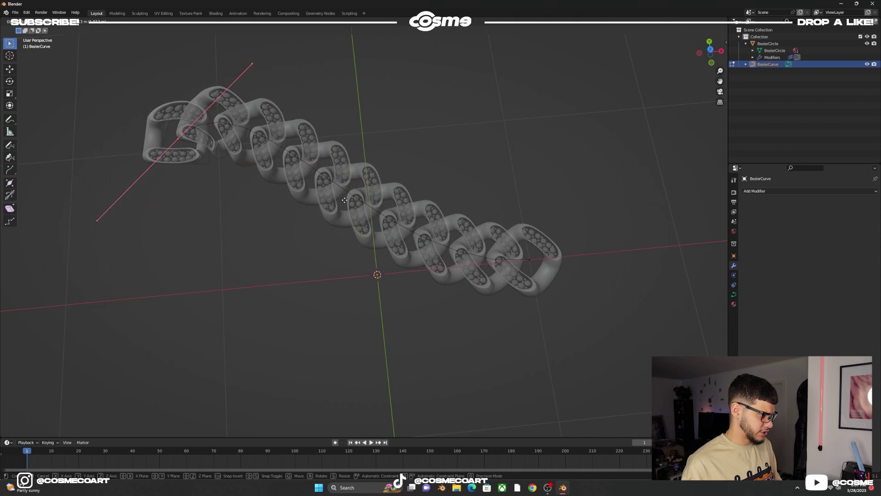
left_click(304, 255)
scroll(332, 292, "down", 3)
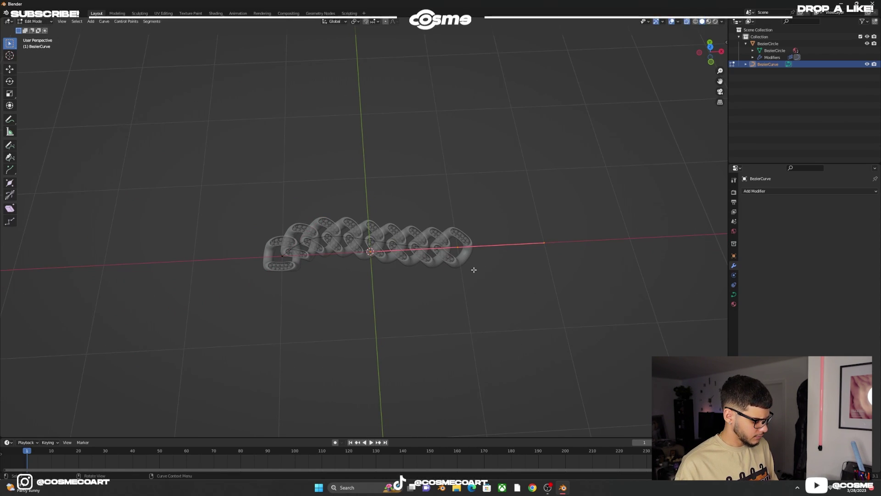
key("g")
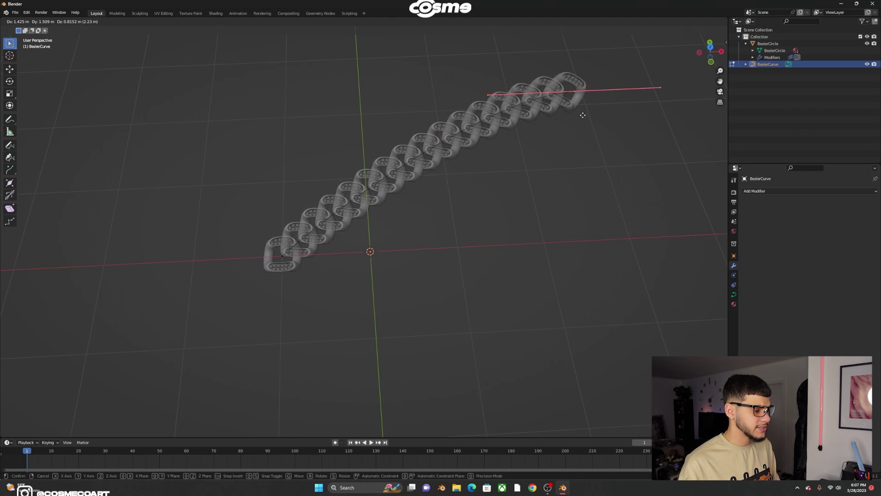
key("x")
left_click(545, 275)
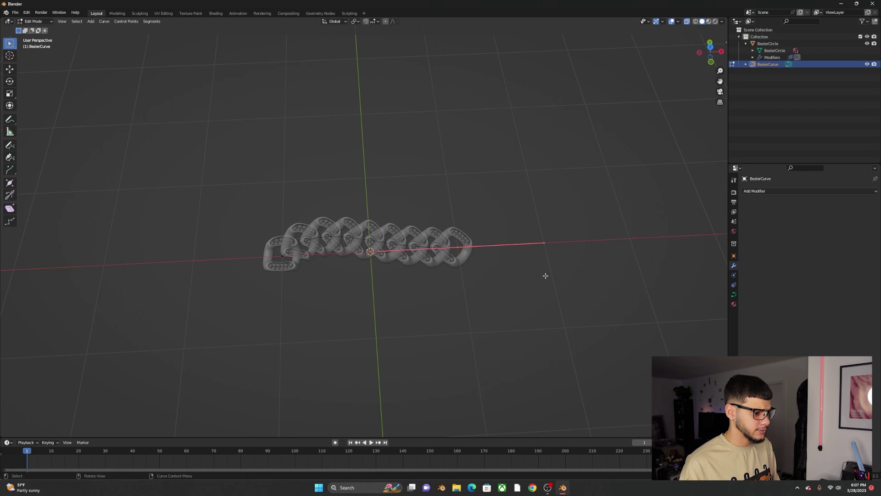
key("g")
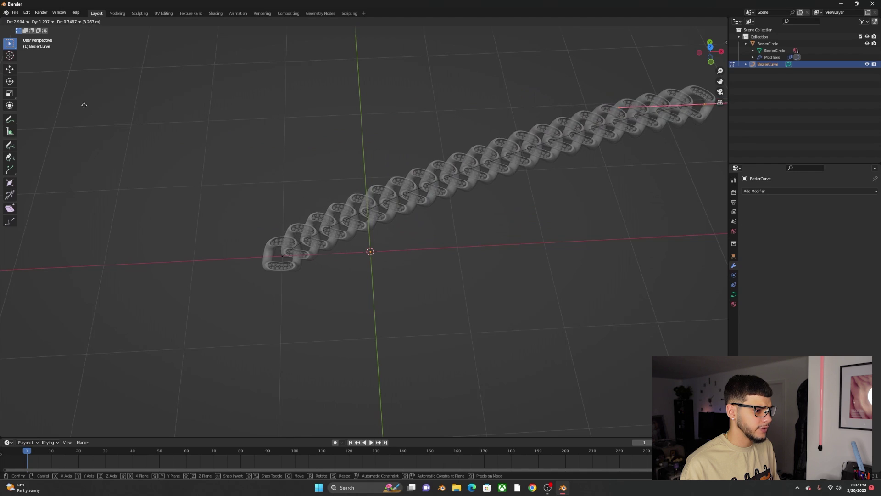
right_click(312, 228)
Extrude the curve's end downward and rotate the new point so the chain bends
scroll(476, 232, "down", 3)
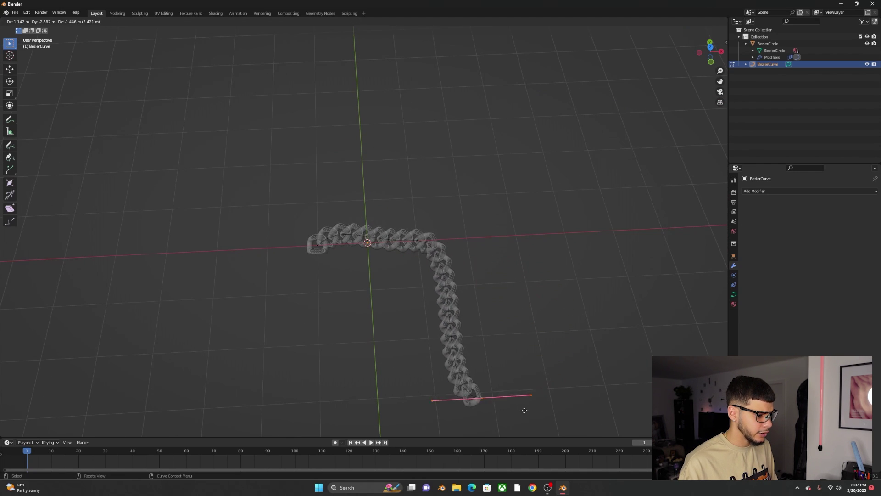
left_click(489, 406)
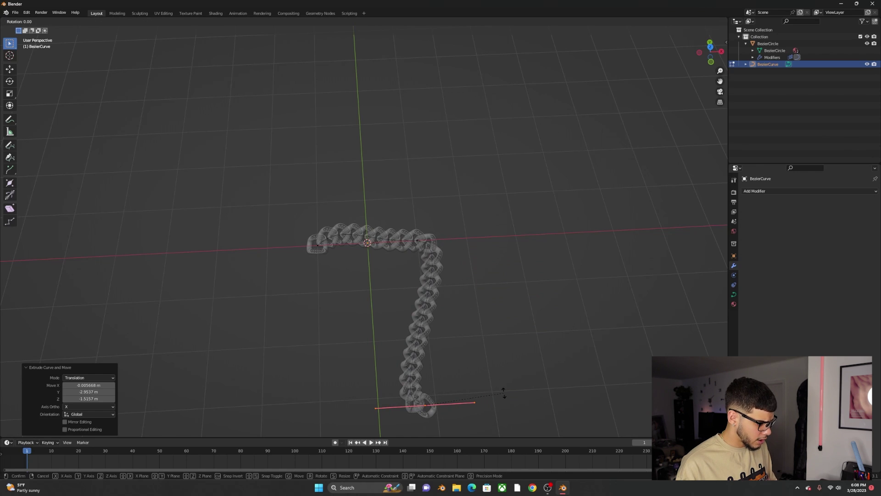
left_click(388, 408)
middle_click_drag(400, 362, 385, 325)
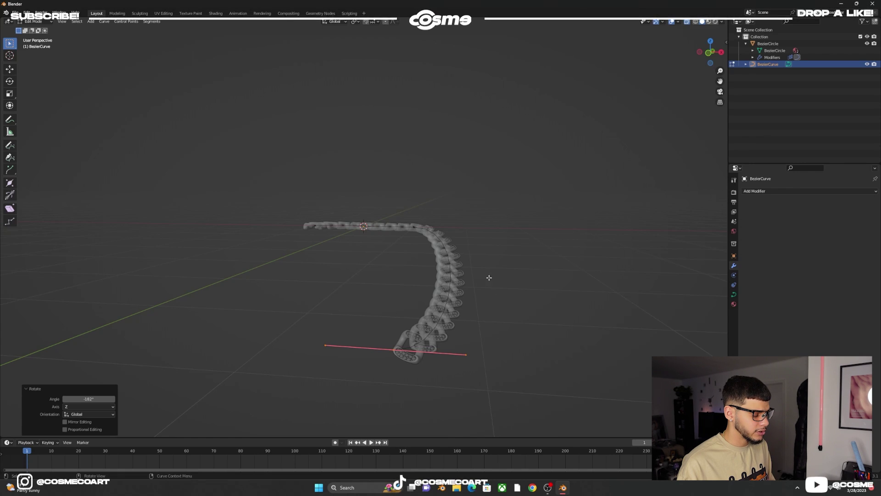
left_click_drag(414, 380, 415, 380)
middle_click_drag(414, 380, 409, 372)
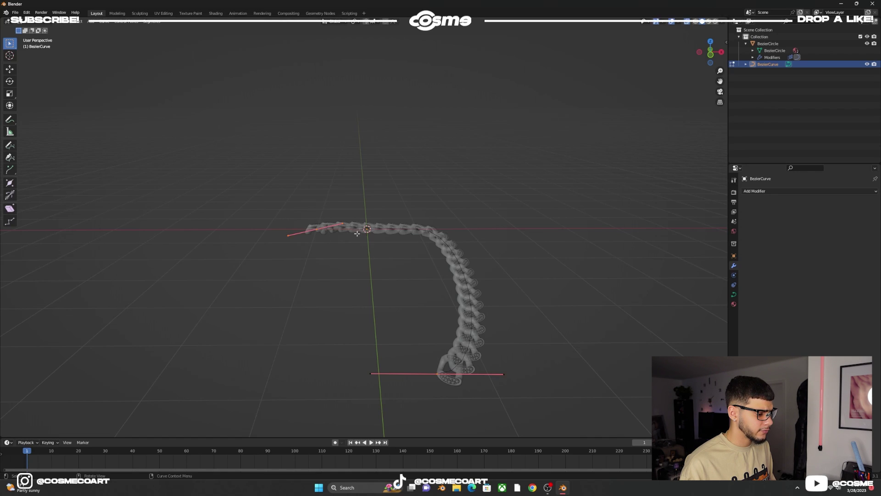
Close the curve with Alt+C so the chain forms a continuous loop, then inspect it
key("alt+c")
middle_click_drag(357, 233, 379, 239)
key("Escape")
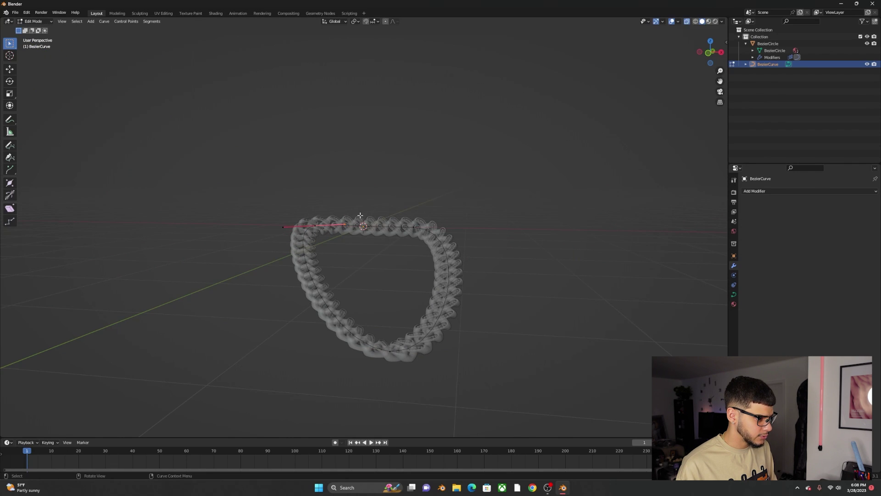
middle_click_drag(377, 230, 453, 218)
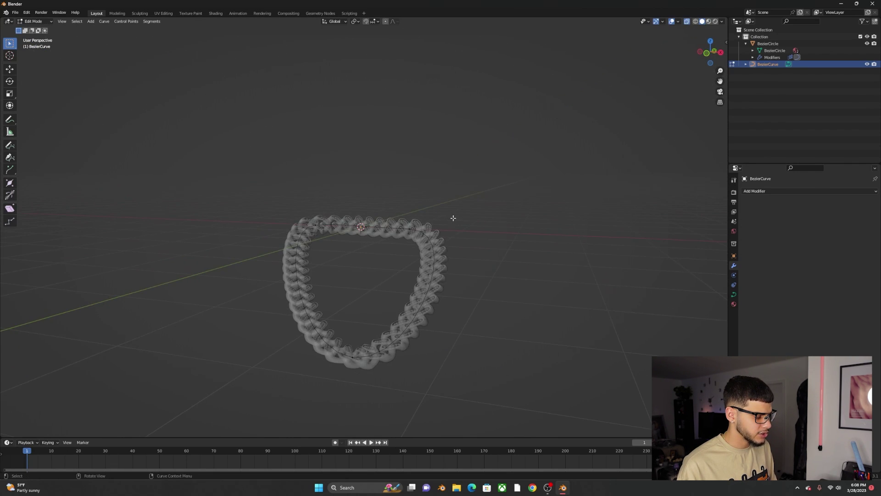
Switch to Rendered shading and set the render engine to Cycles with GPU Compute
left_click(715, 21)
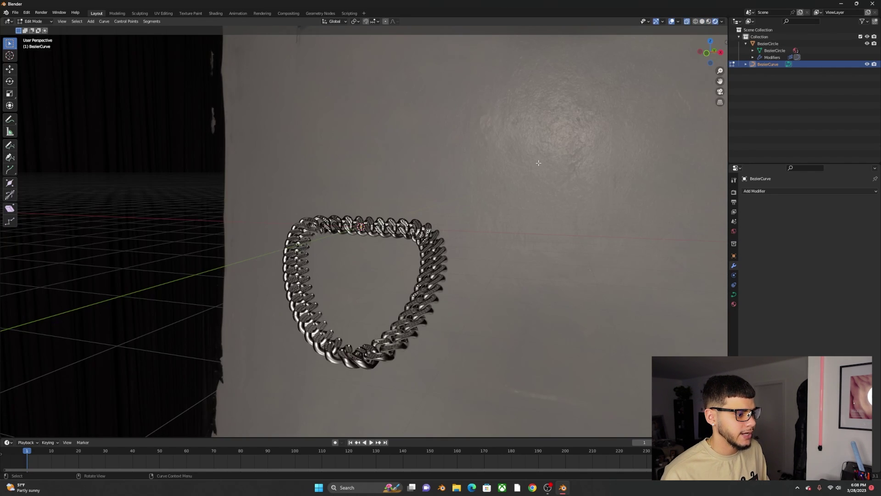
left_click(734, 192)
left_click(825, 188)
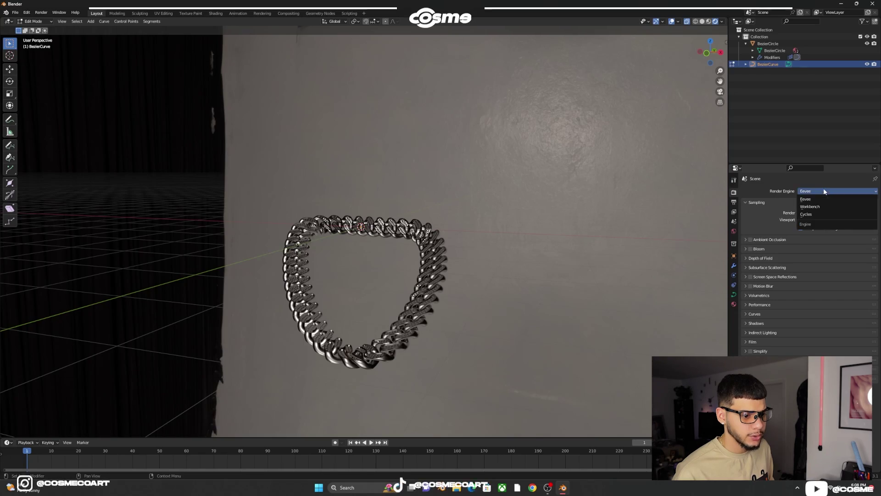
left_click(817, 214)
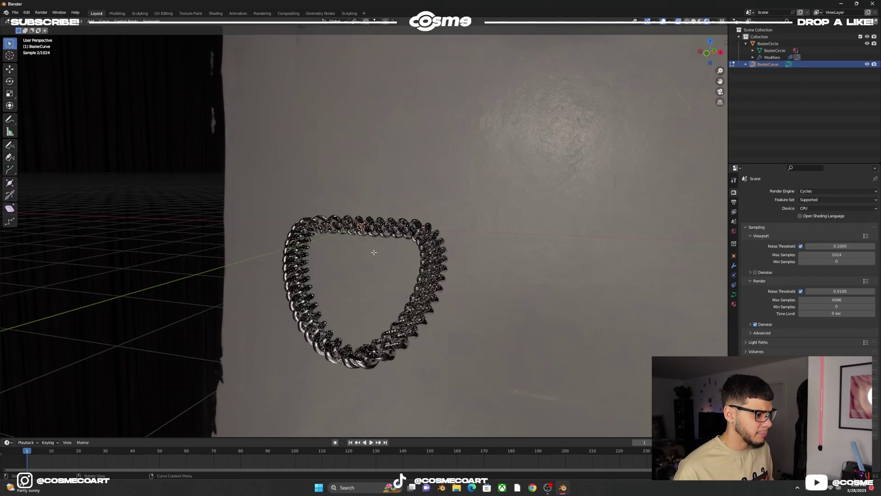
scroll(626, 193, "up", 10)
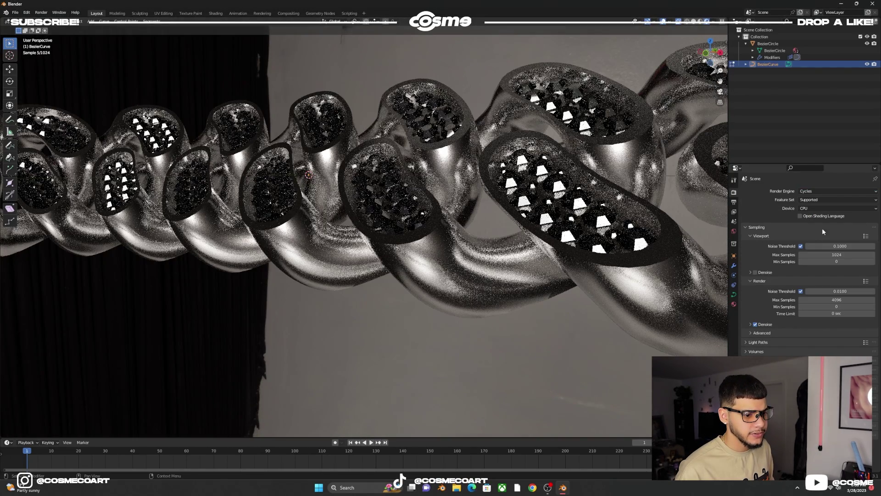
left_click(825, 207)
left_click(822, 217)
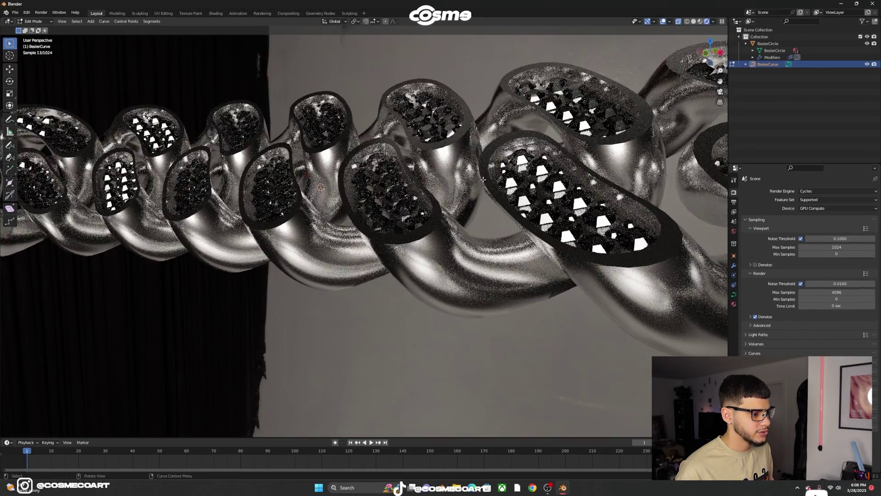
Orbit to a lower angle on the loop and glance at the Output settings
scroll(482, 192, "down", 4)
scroll(483, 191, "down", 4)
middle_click_drag(482, 196, 374, 260)
scroll(345, 230, "down", 5)
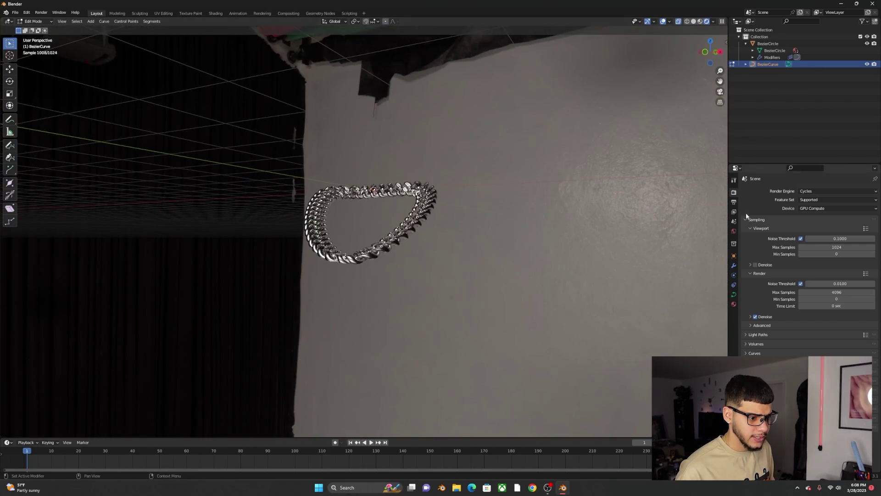
left_click(736, 202)
left_click(733, 193)
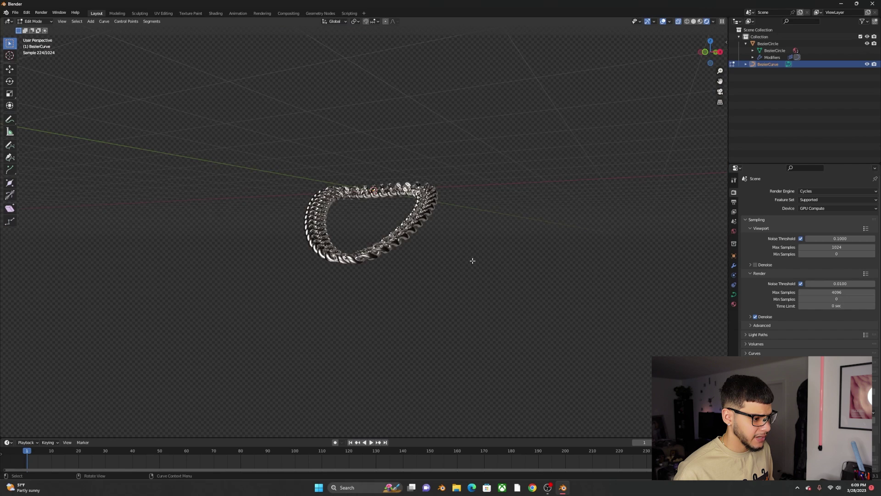
Add a plane and rotate it 90 degrees on X to stand it upright
middle_click_drag(472, 260, 502, 175)
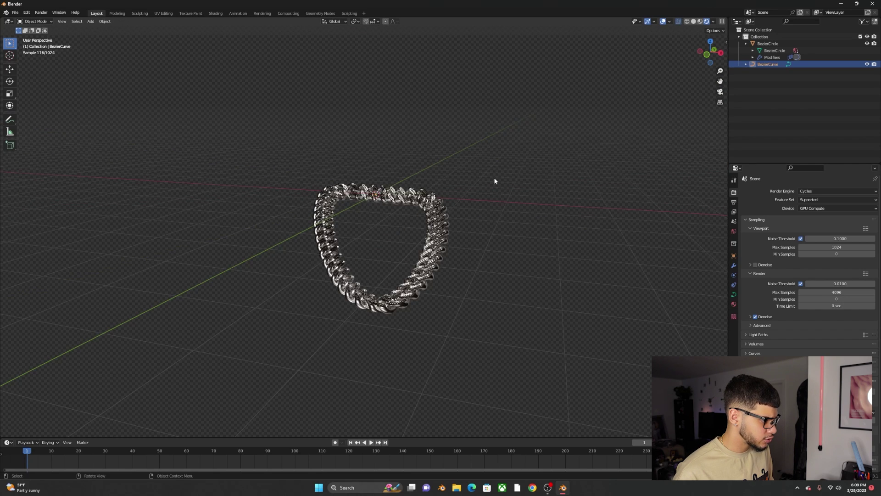
key("shift+a")
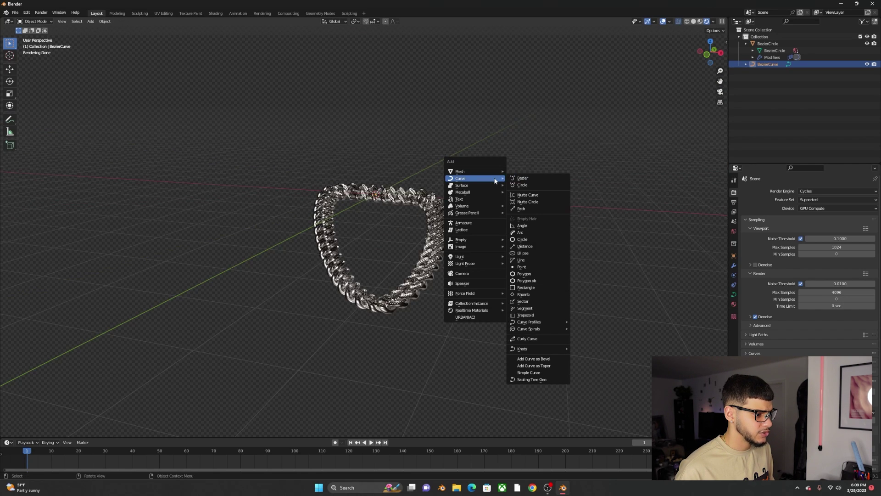
left_click(519, 172)
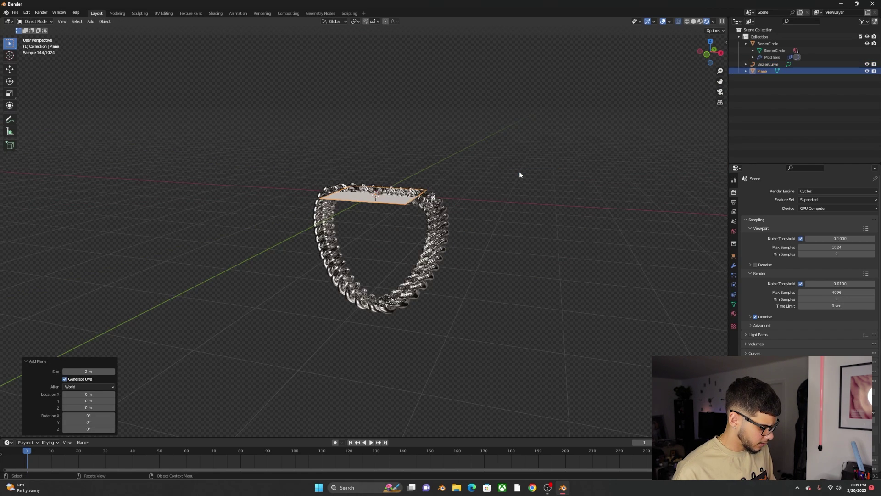
key("r")
key("x")
key("9")
key("0")
key("Return")
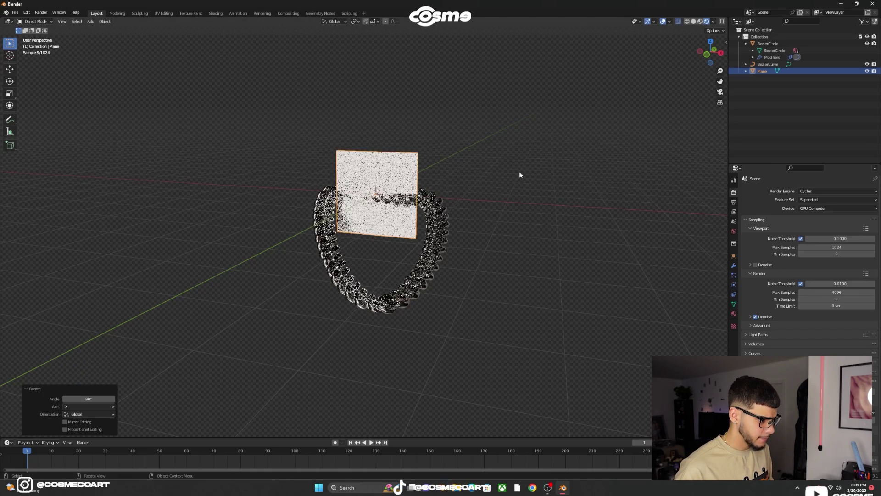
Scale the plane up and move it along Y to sit behind the chain
key("s")
left_click(287, 197)
key("y")
left_click(551, 271)
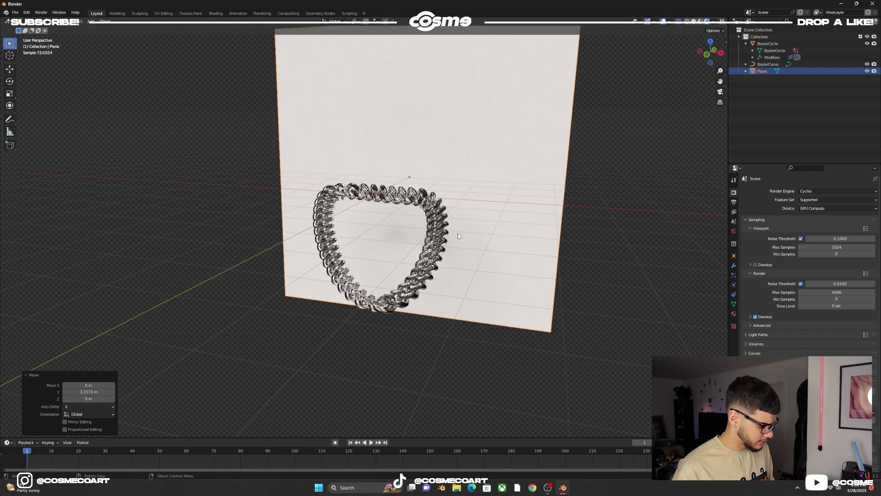
key("s")
left_click(856, 204)
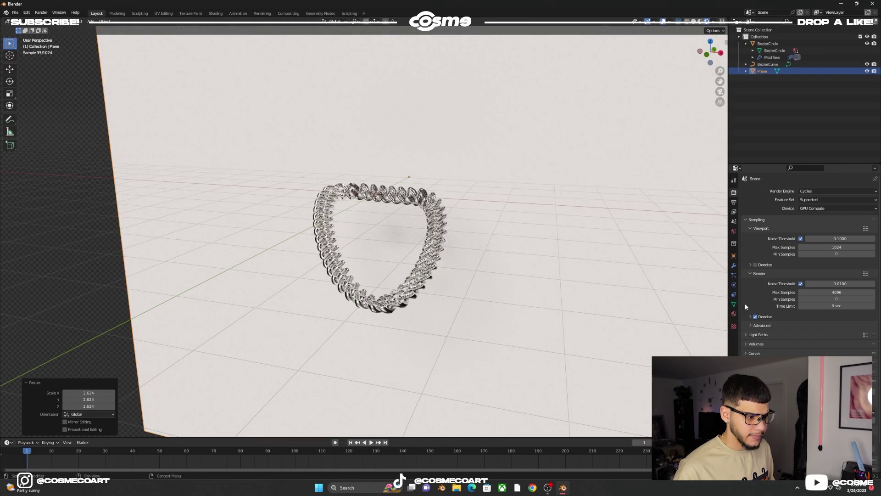
Give the plane a new material with black Base Color and Metallic 1.0
left_click(733, 314)
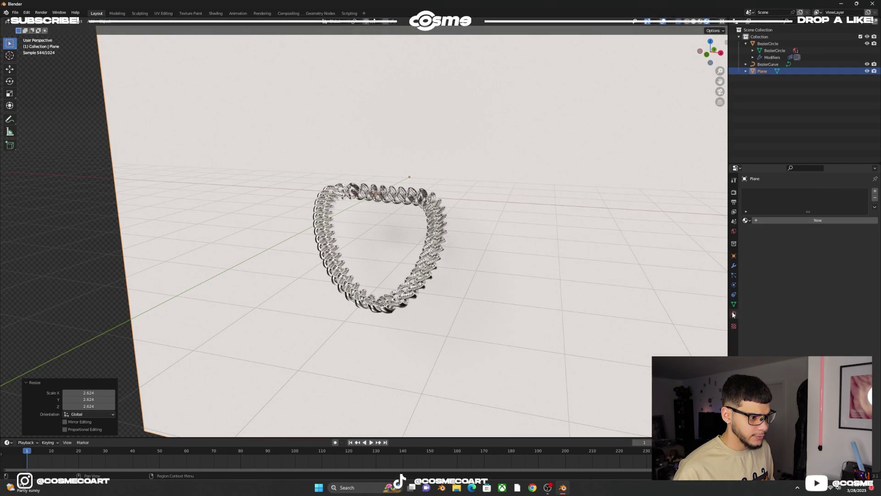
left_click(783, 216)
left_click(818, 280)
left_click_drag(856, 198, 862, 234)
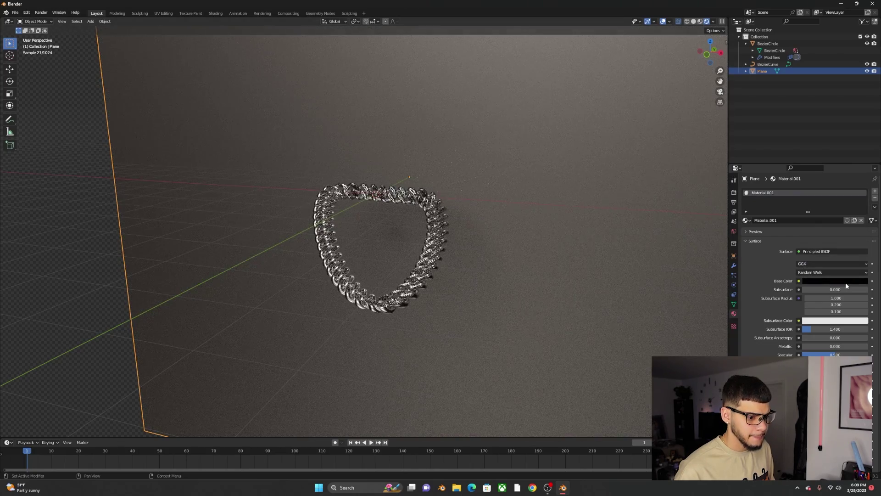
left_click_drag(811, 347, 869, 347)
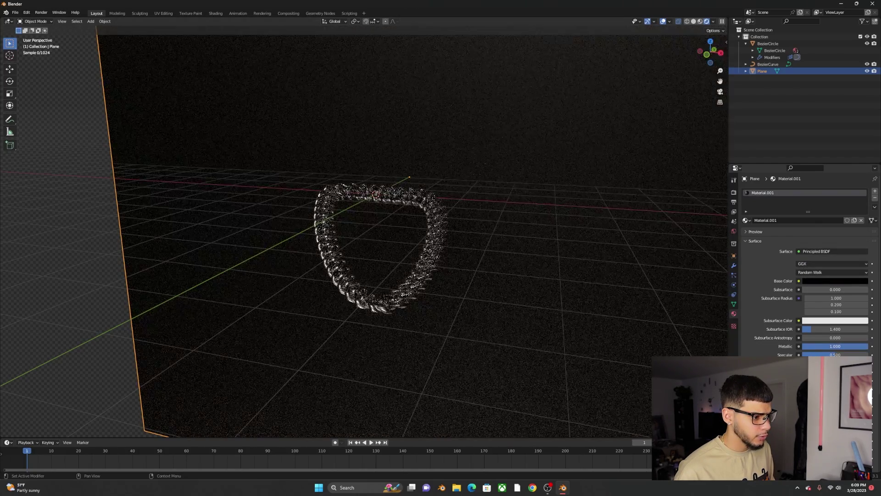
middle_click_drag(243, 231, 277, 225)
Add a camera, look through it, and enable Camera to View in the View panel
key("shift+a")
mouse_move(304, 231)
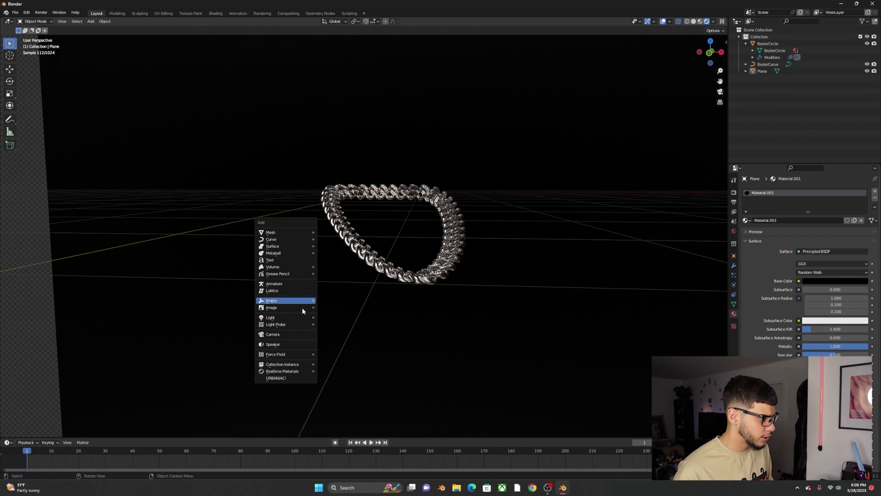
left_click(297, 334)
key("KP_0")
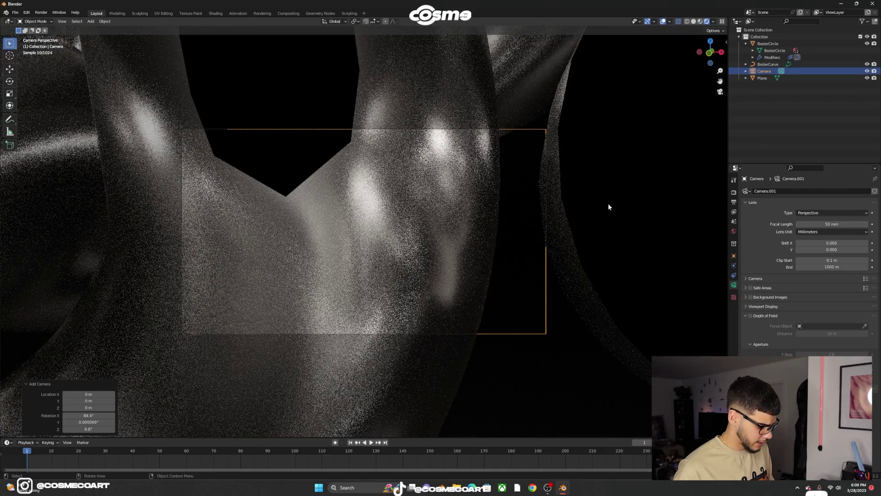
key("n")
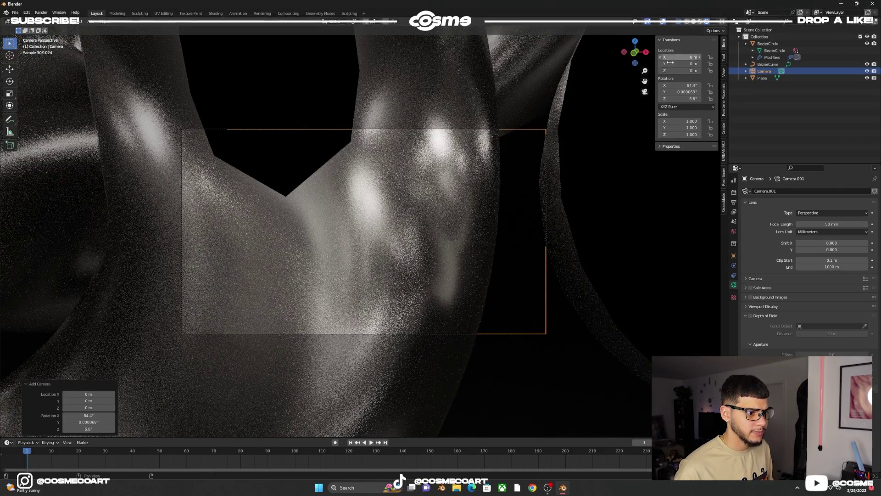
left_click(723, 73)
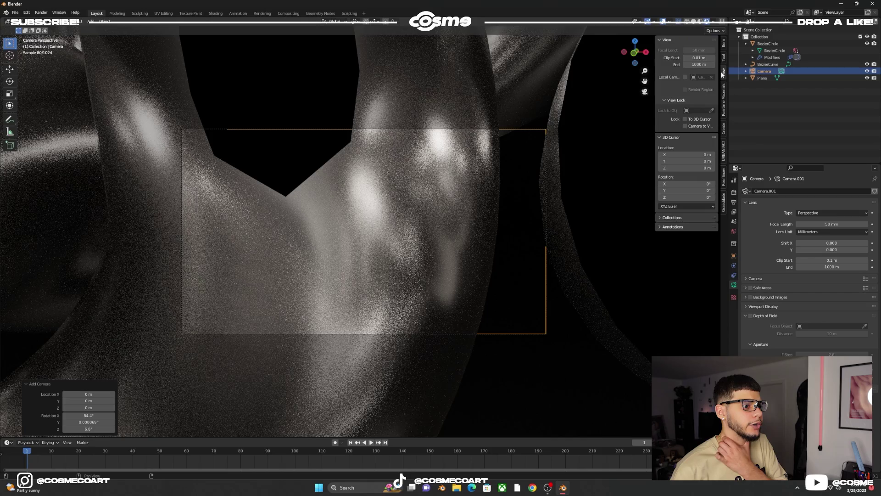
left_click(685, 125)
Navigate the locked camera to frame the chain loop
scroll(421, 229, "down", 10)
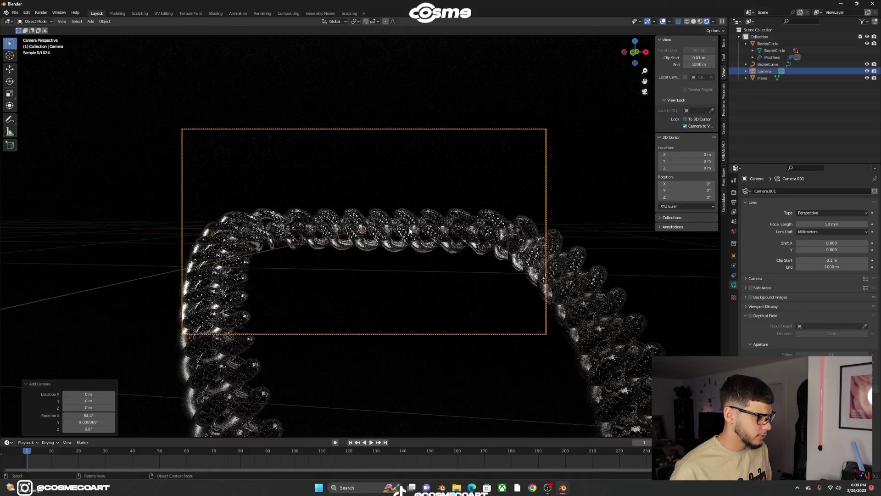
middle_click_drag(410, 231, 356, 228)
scroll(346, 240, "up", 5)
scroll(343, 233, "down", 3)
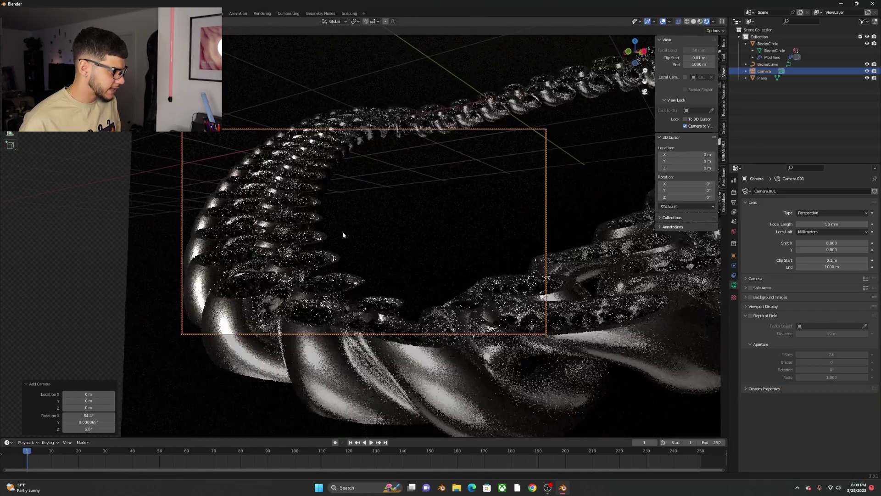
scroll(342, 238, "up", 4)
middle_click_drag(349, 233, 674, 301)
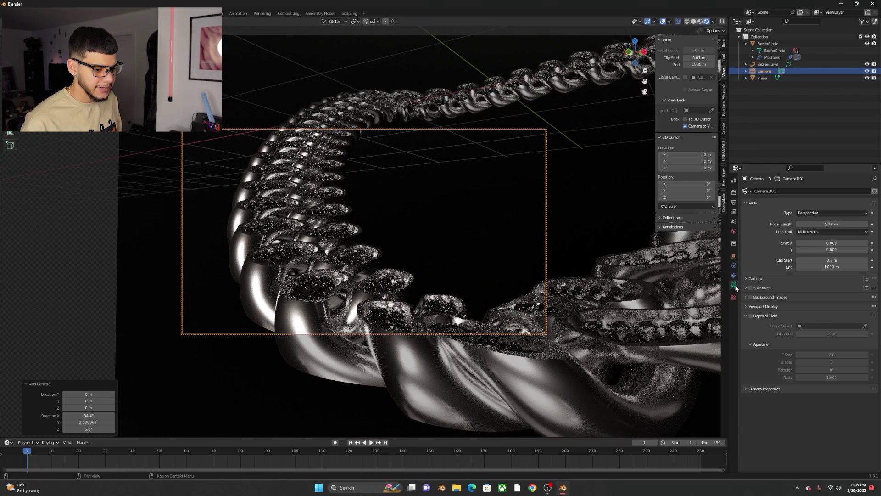
Enable depth of field focused on BezierCircle and lower the F-Stop to 0.1
left_click(751, 315)
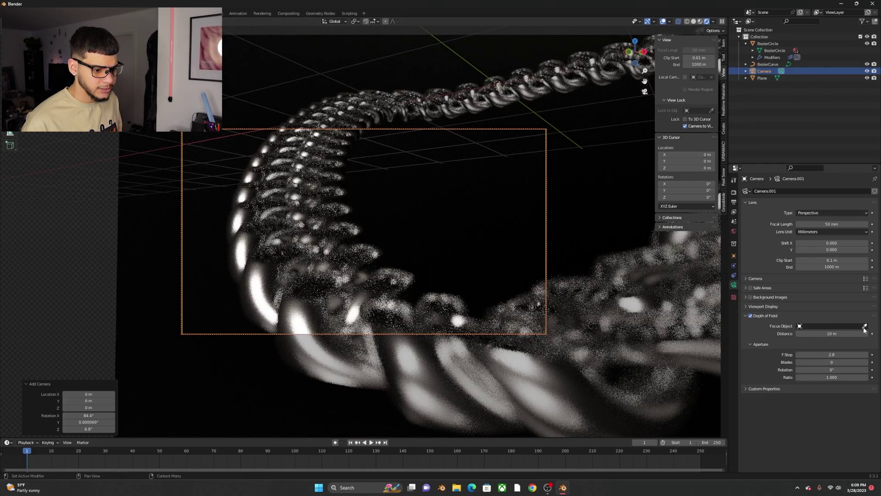
left_click(348, 266)
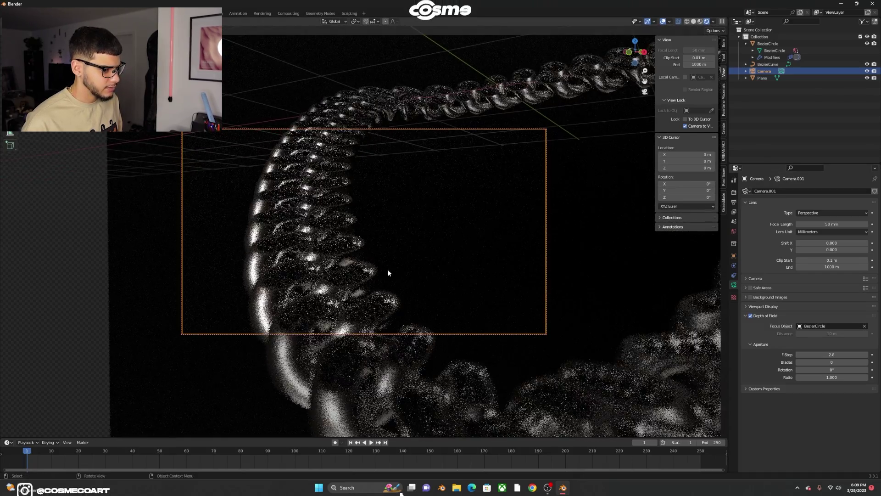
left_click_drag(832, 354, 801, 354)
middle_click_drag(419, 292, 497, 205)
Apply BezierCircle's Array modifier and then its Curve modifier with Ctrl+A
left_click(505, 149)
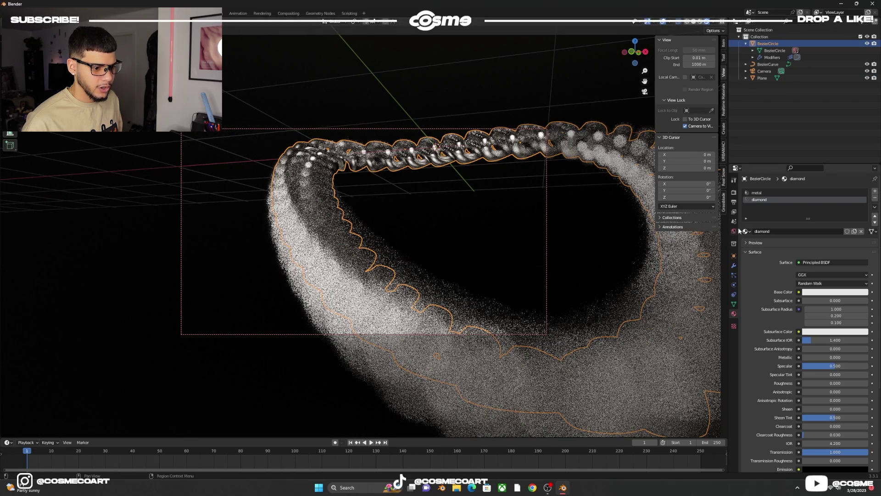
left_click(734, 265)
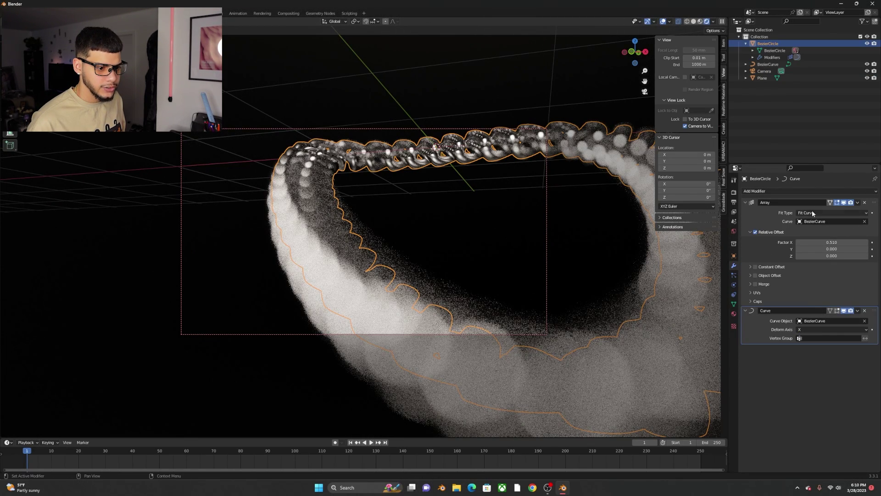
key("ctrl+a")
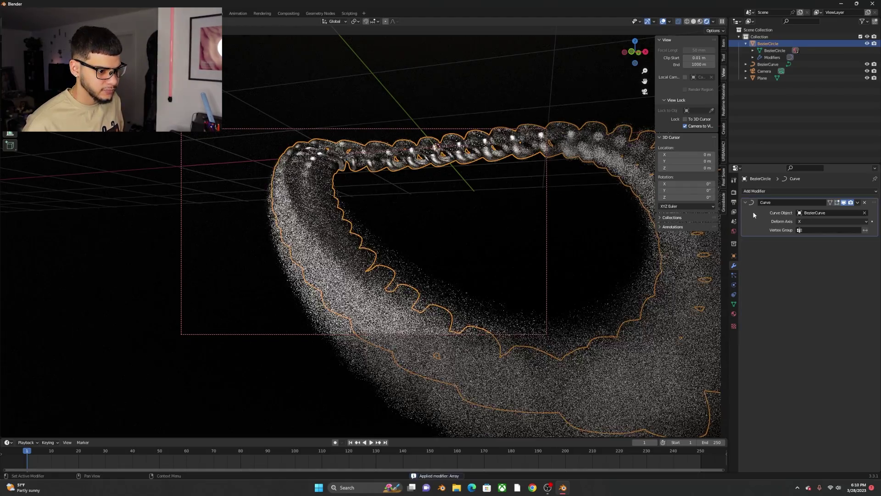
key("ctrl+a")
middle_click_drag(384, 257, 496, 262)
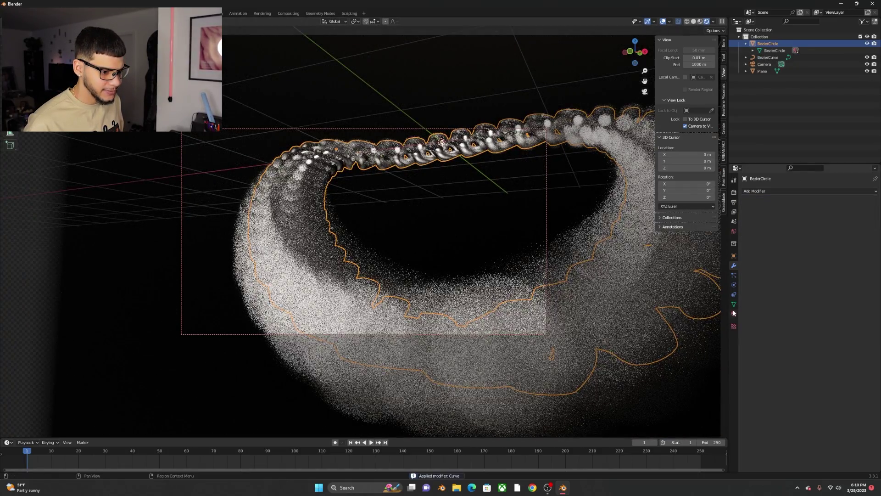
left_click(546, 222)
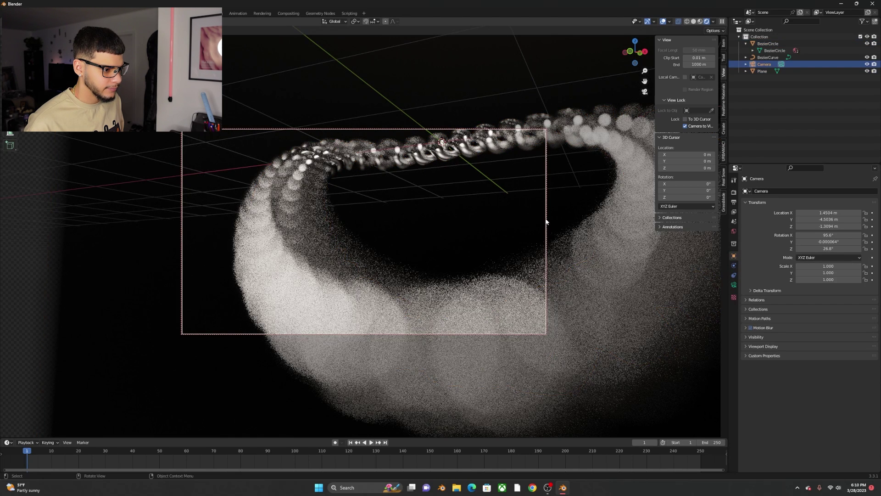
Re-pick BezierCircle as the camera's focus object and raise the F-Stop to 1.4
left_click(734, 285)
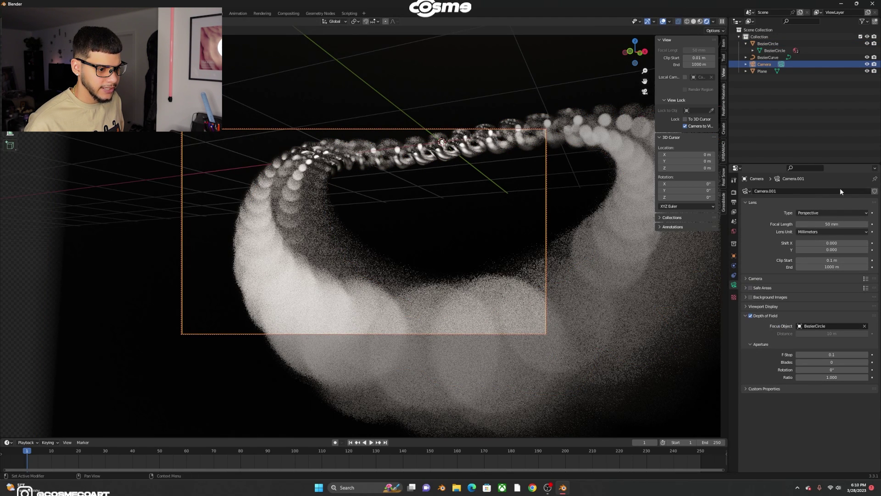
left_click(865, 326)
left_click(864, 326)
left_click(391, 316)
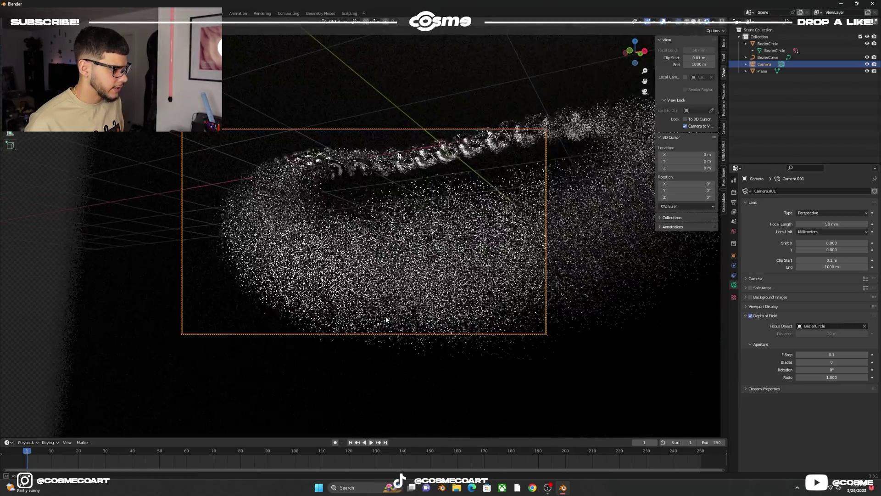
left_click_drag(817, 352, 836, 352)
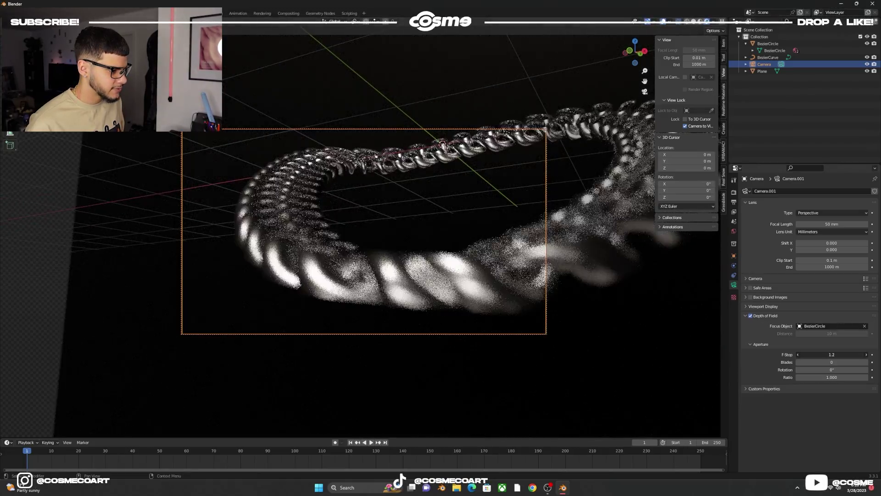
Reframe the camera view on the chain and render the image with F12
middle_click_drag(605, 324, 393, 238)
left_click(368, 228)
left_click(285, 227)
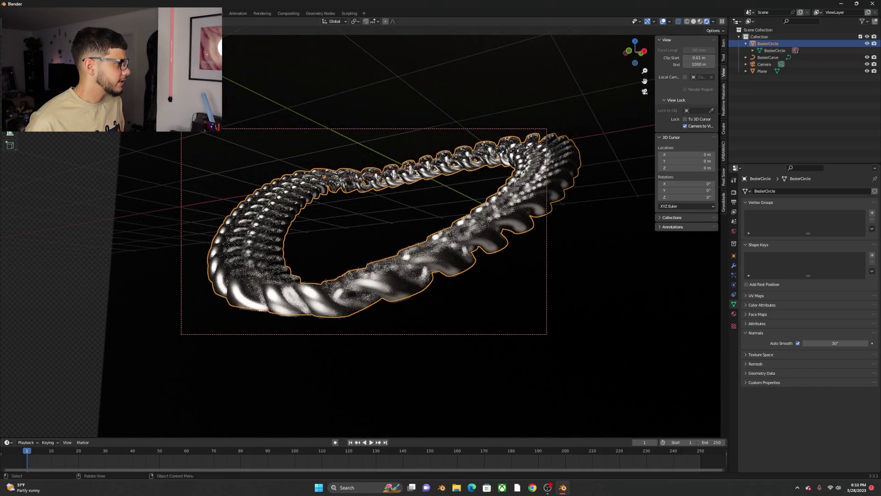
key("F12")
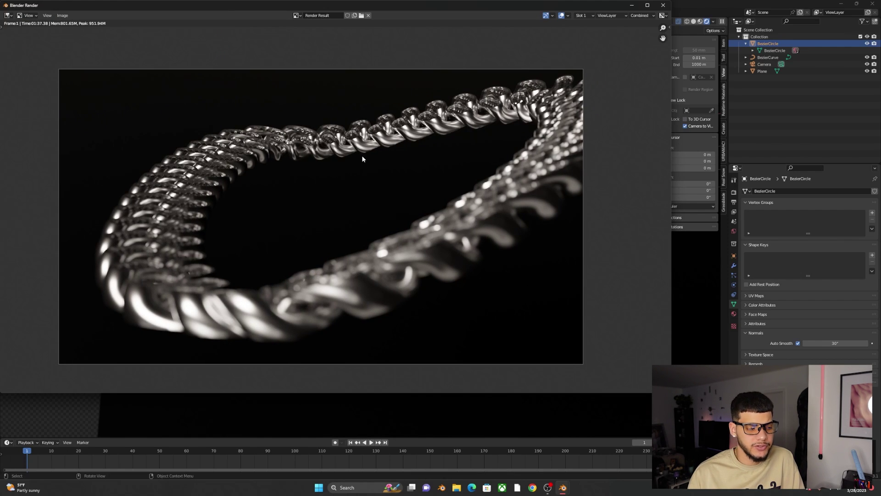
Pan and zoom the Render Result to inspect the finished chain necklace image
middle_click_drag(362, 159, 344, 163)
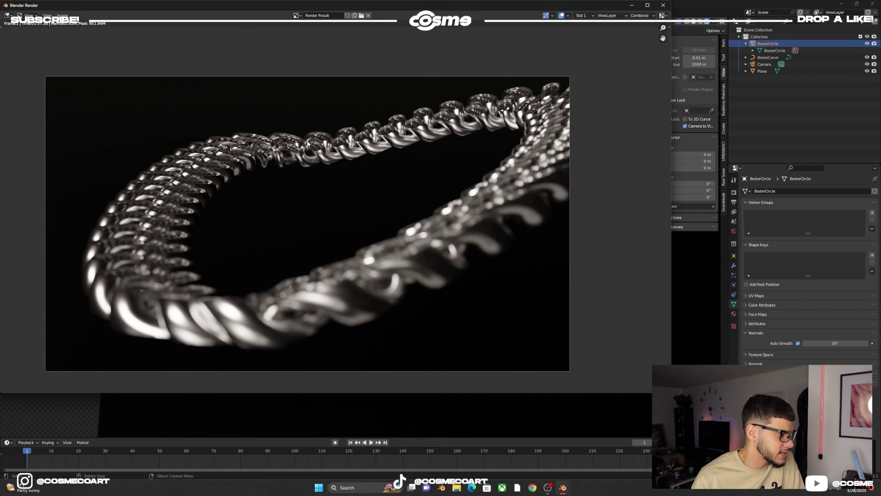
scroll(161, 198, "down", 3)
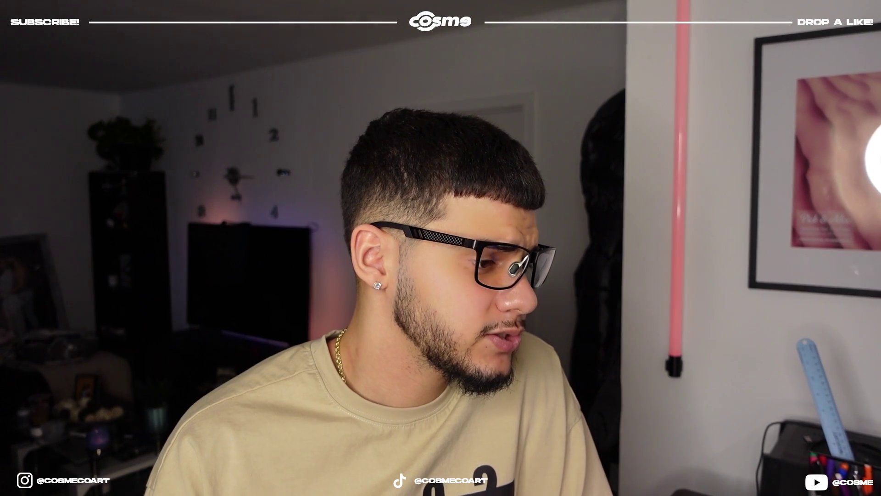